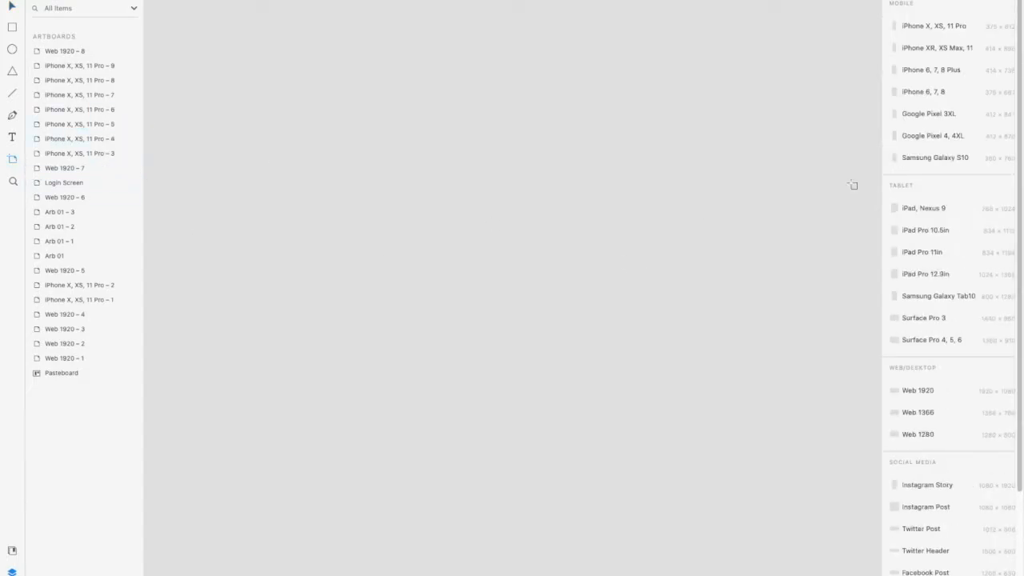
# - Add a new artboard using the iPhone X, XS, 11 Pro preset
pyautogui.scroll(-2, 928, 140)
pyautogui.scroll(2, 928, 140)
pyautogui.click(926, 29)
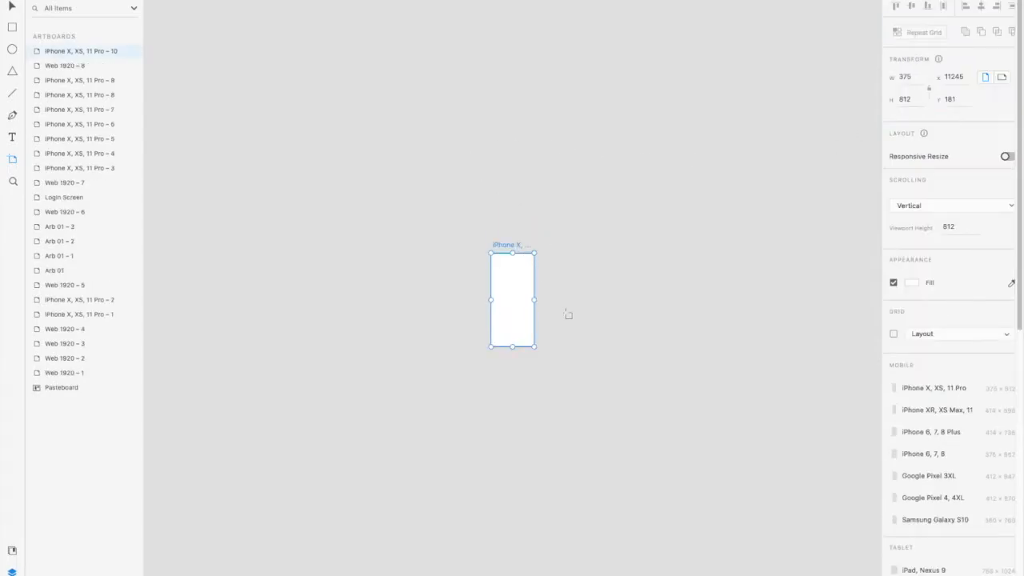
# - Draw a rectangle across the full width of the artboard's upper edge, about 375 × 95, as the header
pyautogui.scroll(3, 509, 242)
pyautogui.scroll(5, 514, 261)
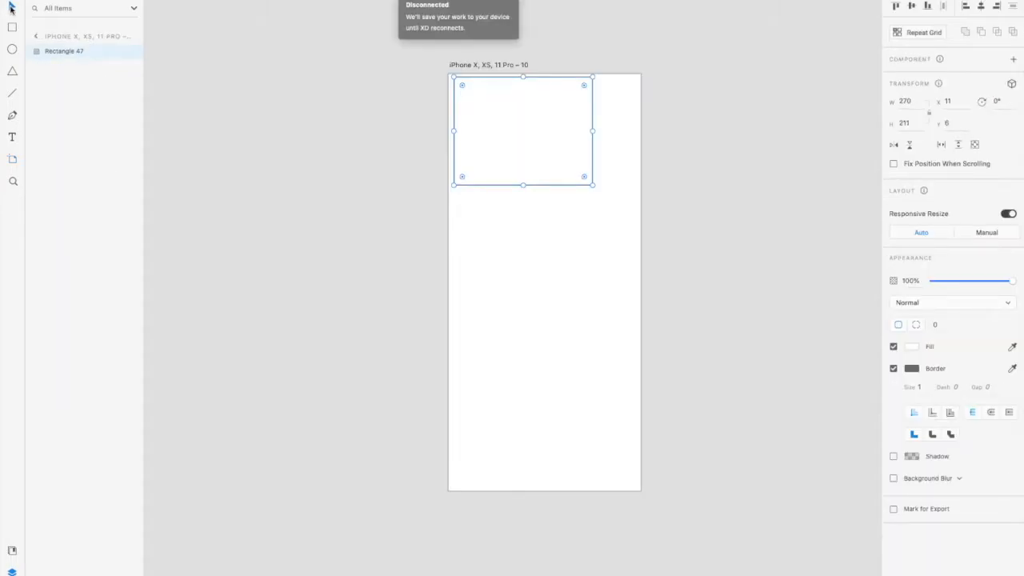
pyautogui.moveTo(513, 147); pyautogui.dragTo(509, 142)
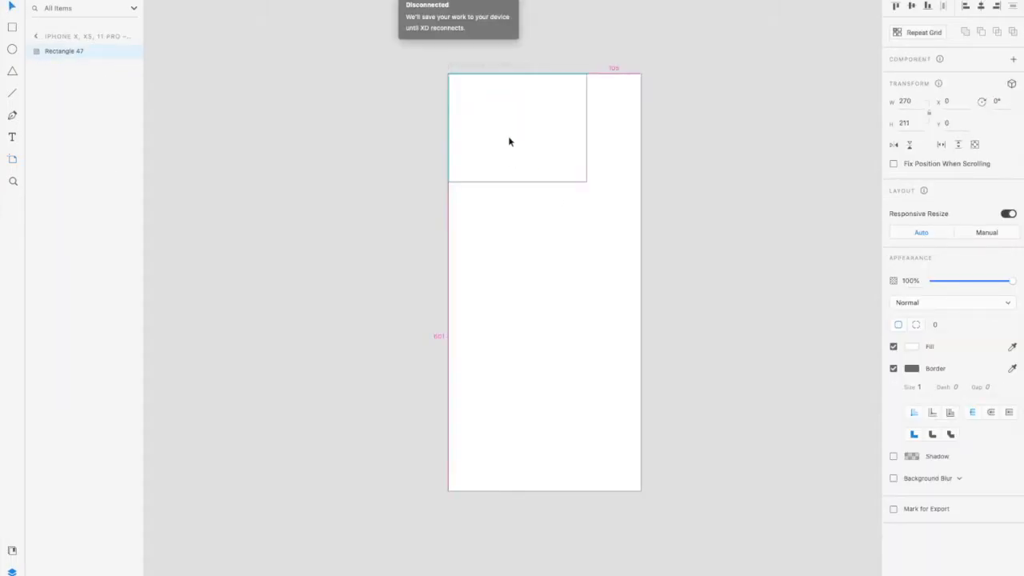
pyautogui.moveTo(586, 182); pyautogui.dragTo(638, 126)
pyautogui.hscroll(2, 557, 168)
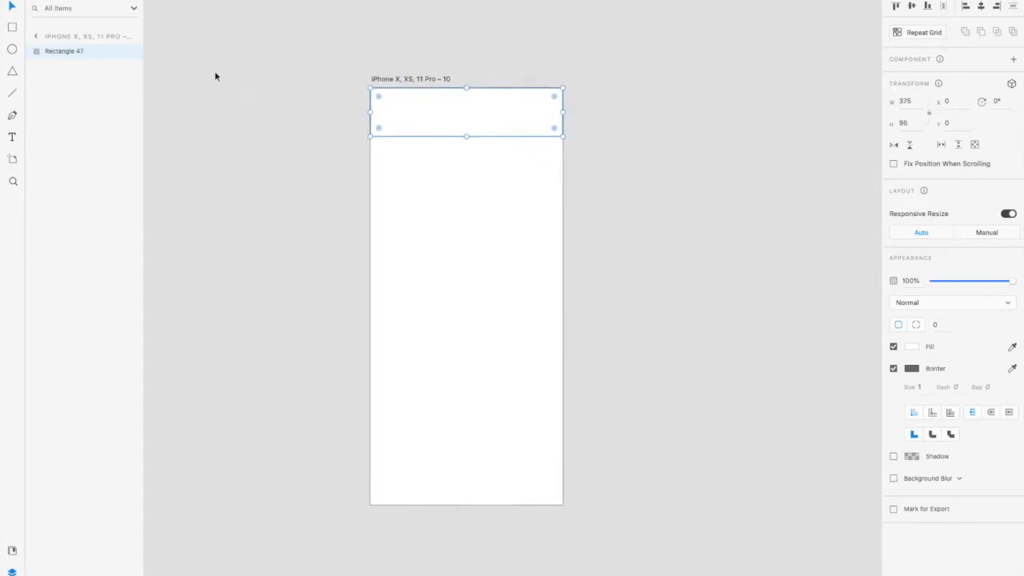
# - Remove the header rectangle's border and fill it with the saved blue swatch
pyautogui.click(893, 368)
pyautogui.click(912, 346)
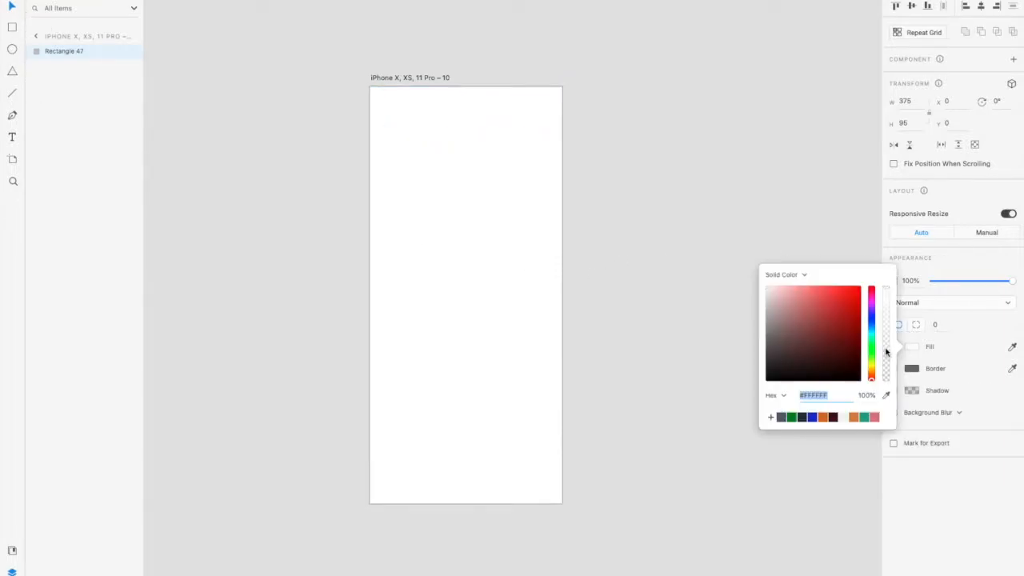
pyautogui.click(811, 419)
pyautogui.click(653, 218)
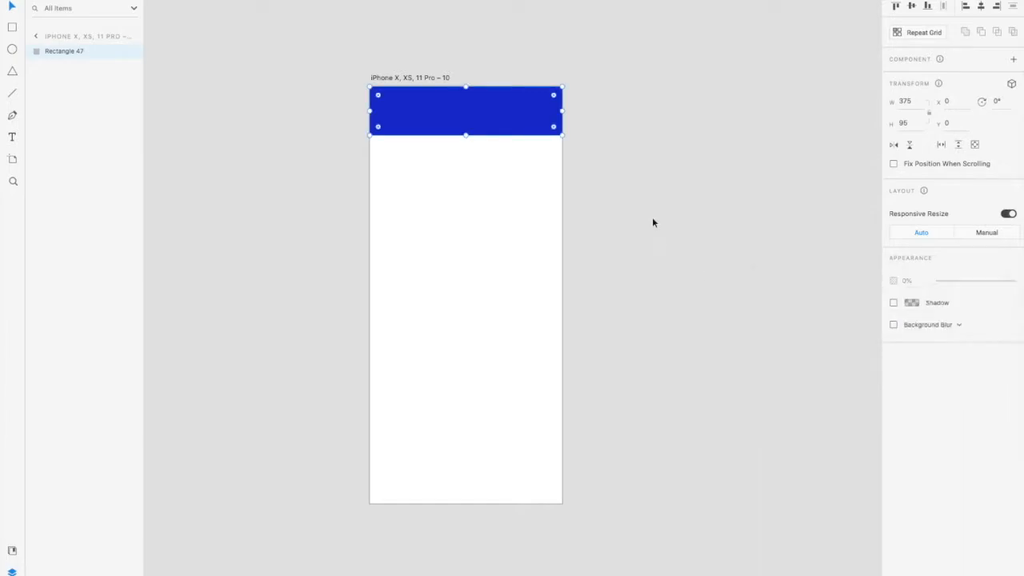
# - Extend the blue header's lower edge so it is about 117 high
pyautogui.click(469, 131)
pyautogui.moveTo(466, 132); pyautogui.dragTo(467, 146)
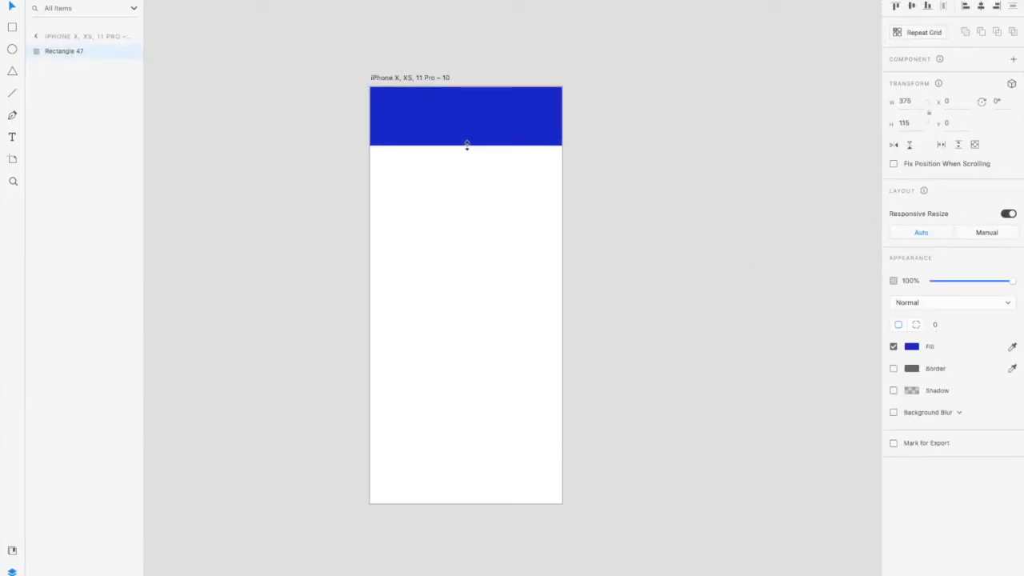
pyautogui.click(620, 259)
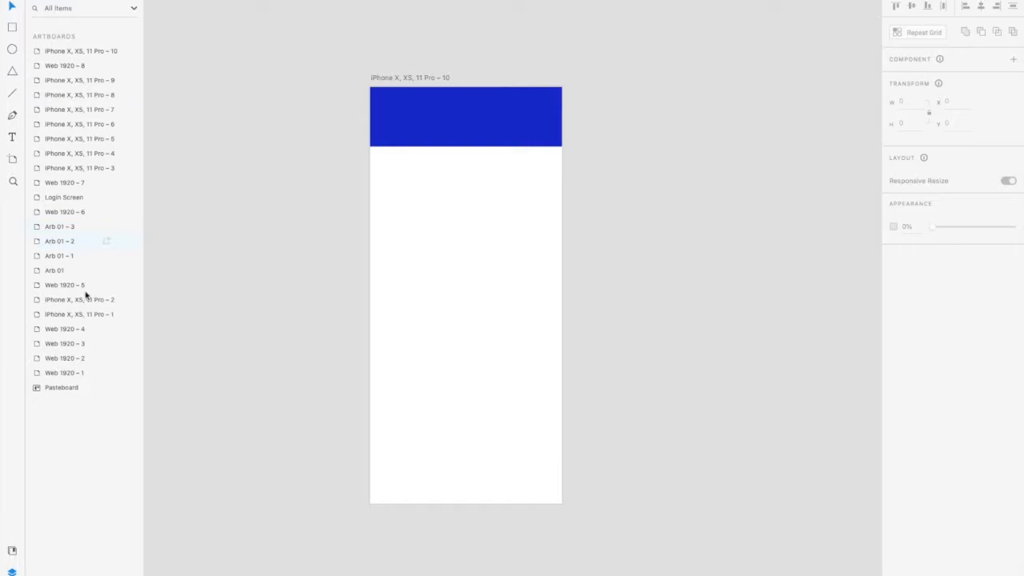
# - Search the Icons 4 Design plugin for "bell" and insert the solid bell icon from the Awesome set
pyautogui.click(12, 575)
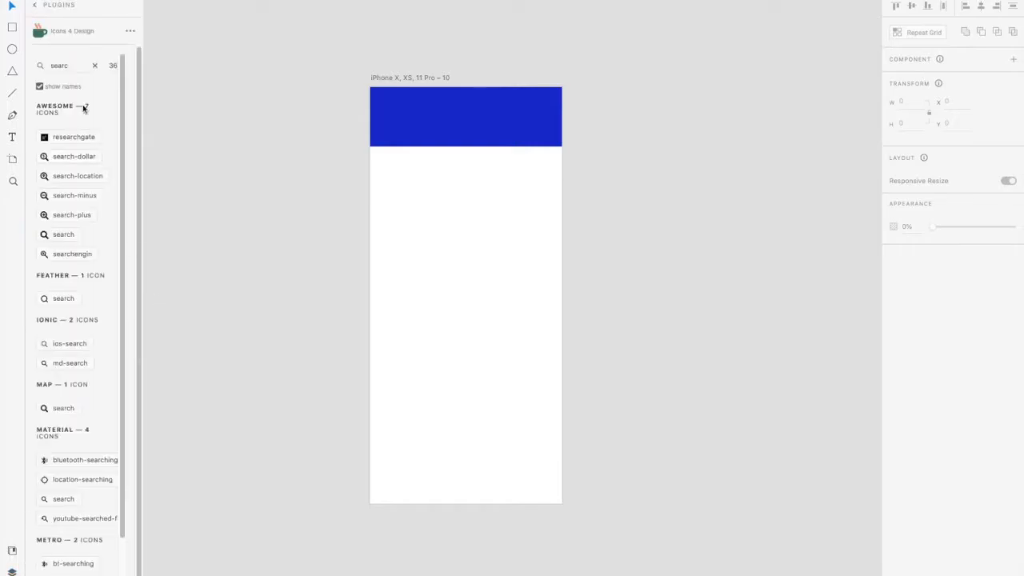
pyautogui.doubleClick(69, 66)
pyautogui.write('bell')
pyautogui.click(57, 157)
pyautogui.moveTo(517, 305); pyautogui.dragTo(522, 310)
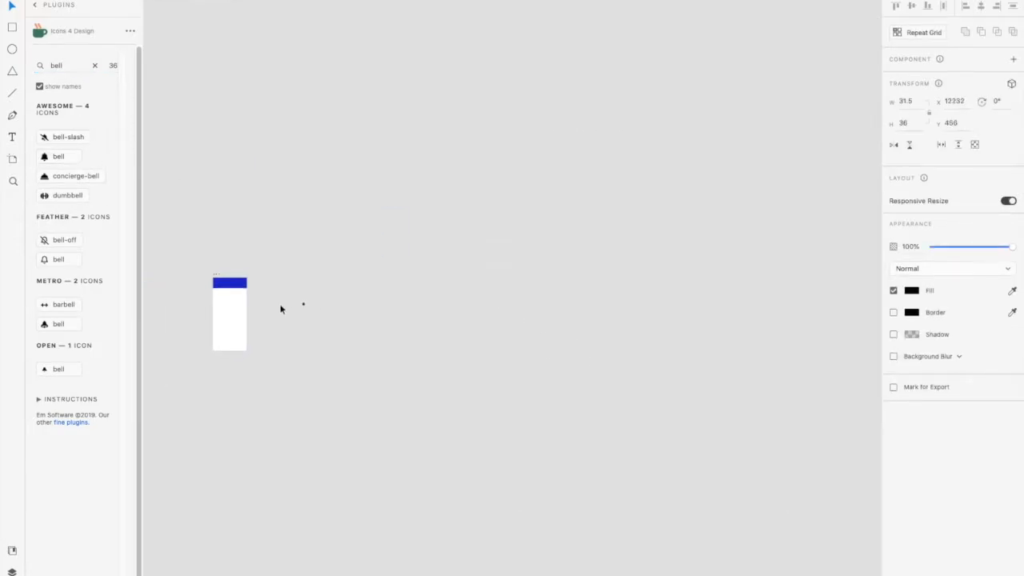
# - Move the bell icon into the upper-left corner of the blue header, at about X 18, Y 22
pyautogui.hscroll(-3, 296, 309)
pyautogui.moveTo(281, 306); pyautogui.dragTo(348, 186)
pyautogui.scroll(3, 316, 311)
pyautogui.scroll(5, 375, 277)
pyautogui.scroll(4, 329, 199)
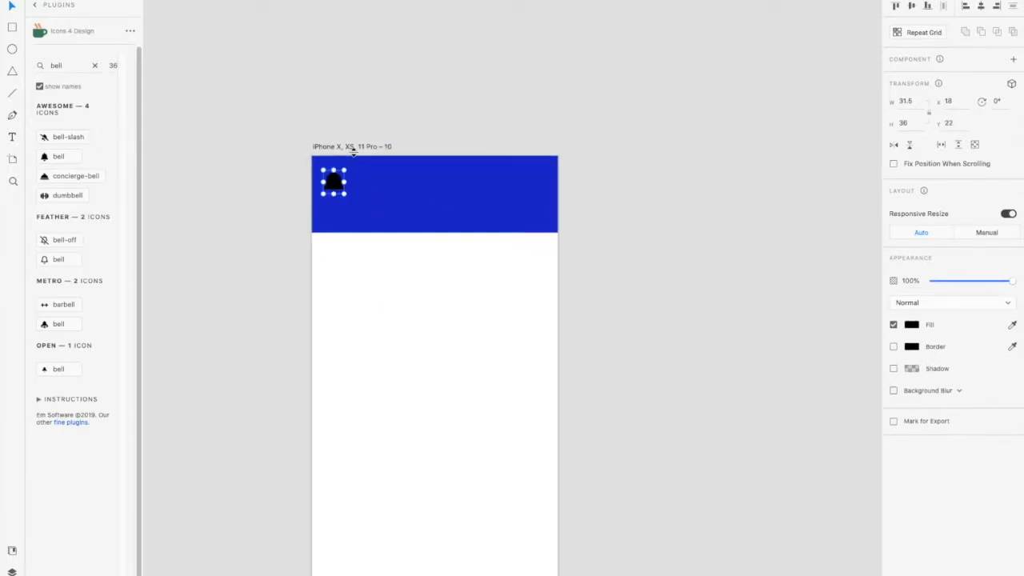
# - Show the artboard's layout grid and align the bell icon with the first column's left edge at X 36
pyautogui.click(349, 147)
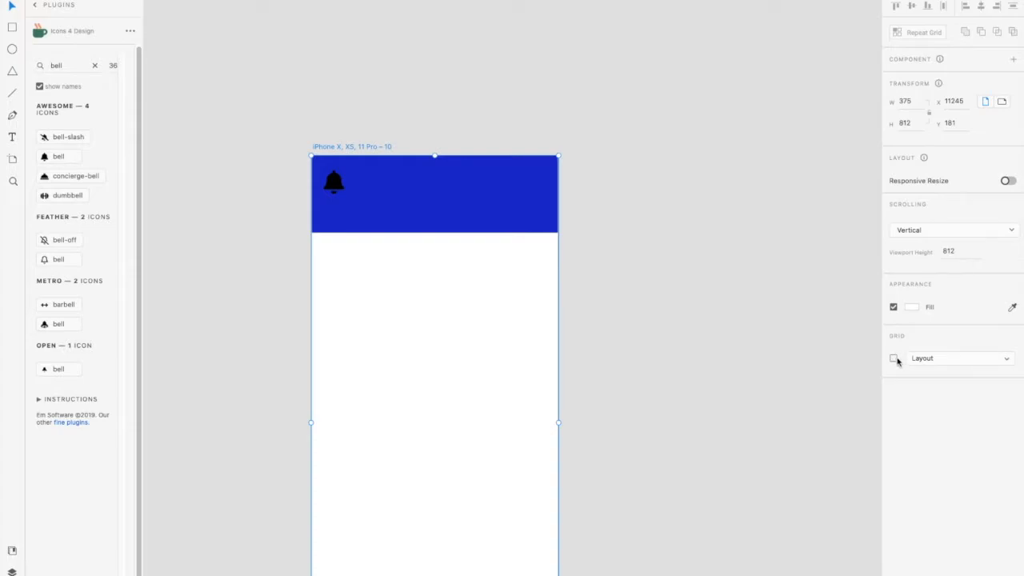
pyautogui.click(894, 358)
pyautogui.moveTo(340, 189); pyautogui.dragTo(357, 193)
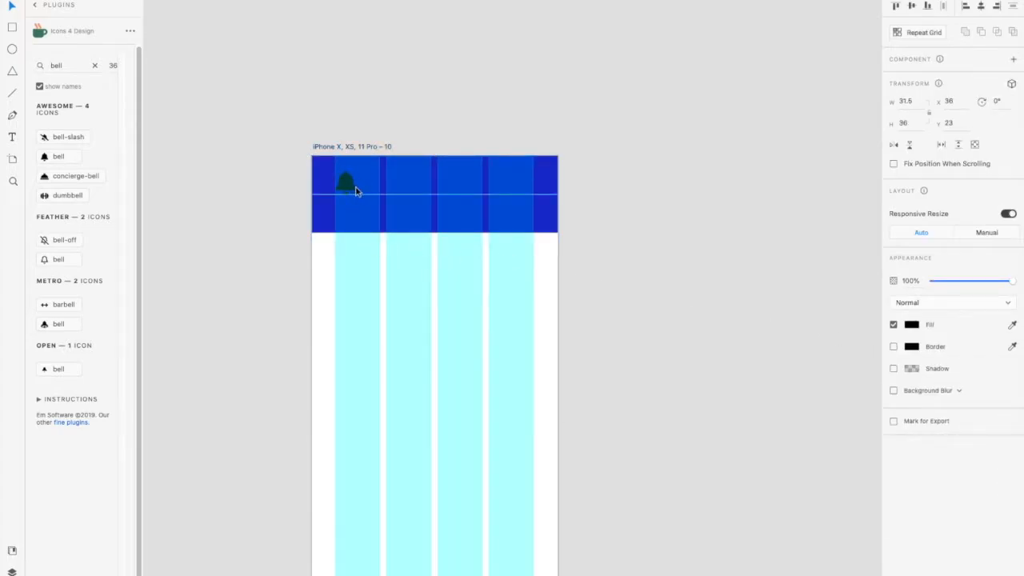
# - Change the bell icon's fill to white
pyautogui.click(912, 325)
pyautogui.click(770, 276)
pyautogui.click(633, 322)
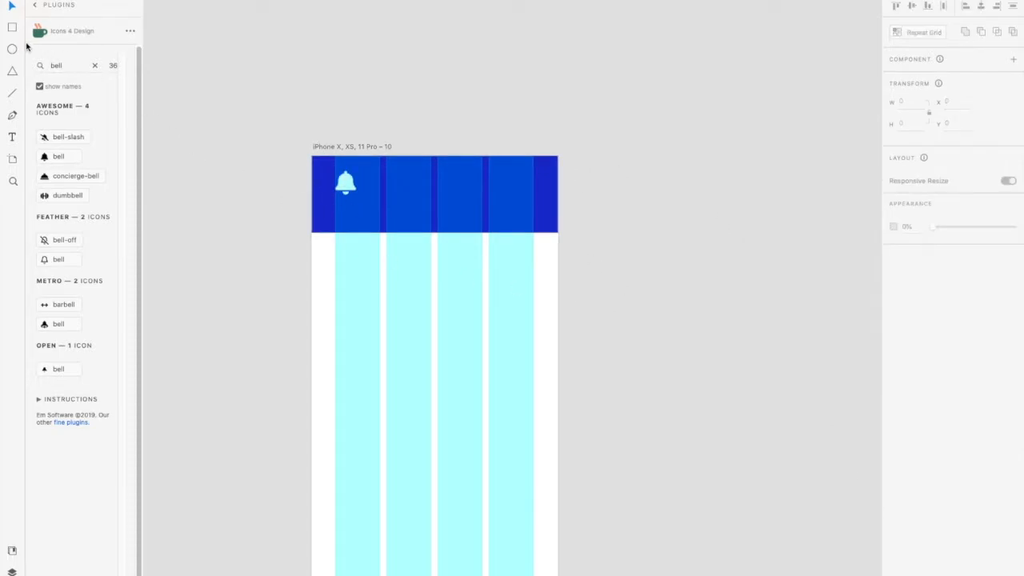
# - Hide the artboard's layout grid and draw a circle about 18 × 18 over the bell's lower-right corner
pyautogui.click(370, 148)
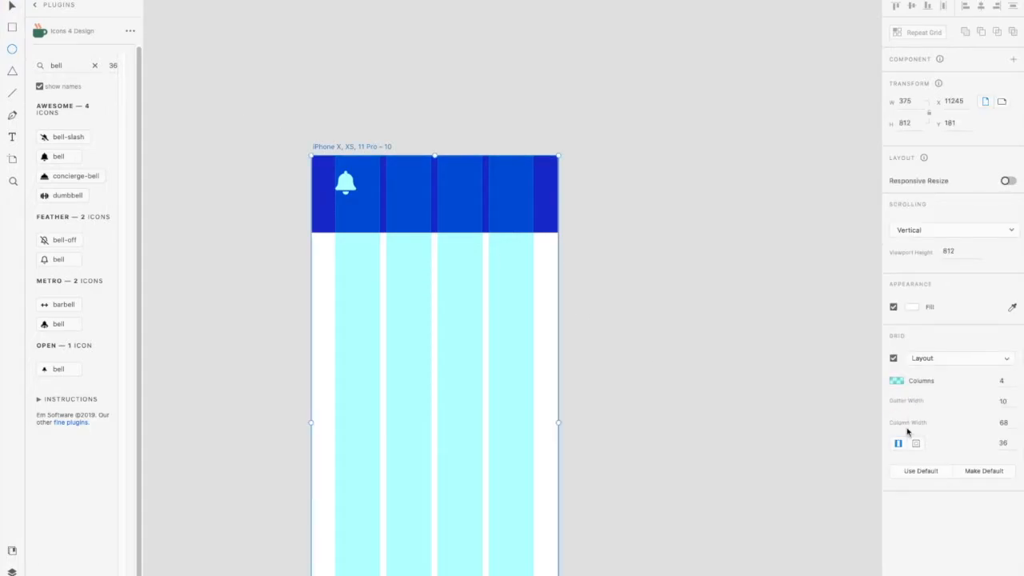
pyautogui.click(894, 359)
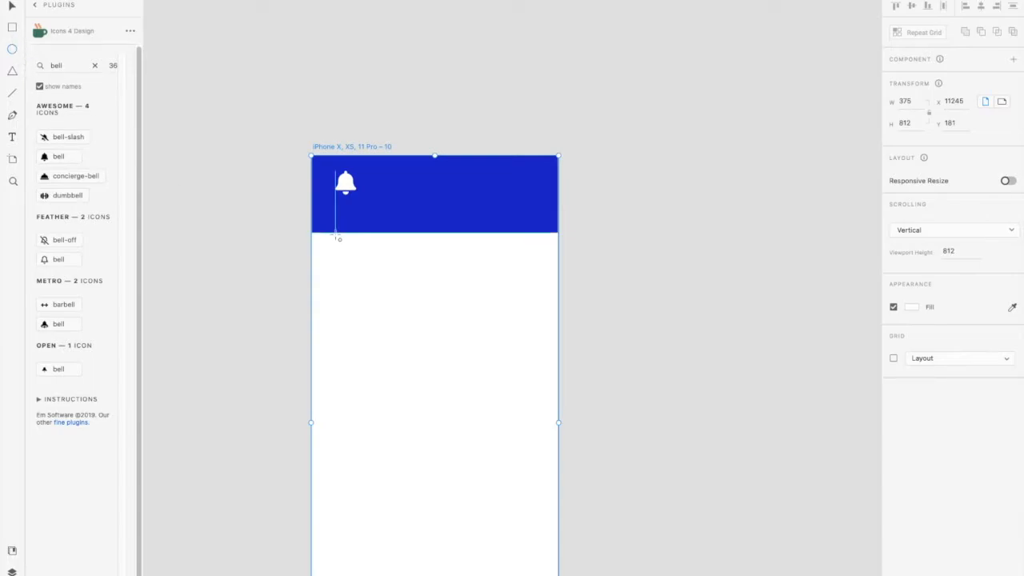
pyautogui.scroll(2, 336, 234)
pyautogui.scroll(3, 337, 234)
pyautogui.moveTo(372, 125)
pyautogui.mouseDown()
pyautogui.moveTo(399, 151)
pyautogui.moveTo(386, 140)
pyautogui.mouseUp()
pyautogui.click(11, 6)
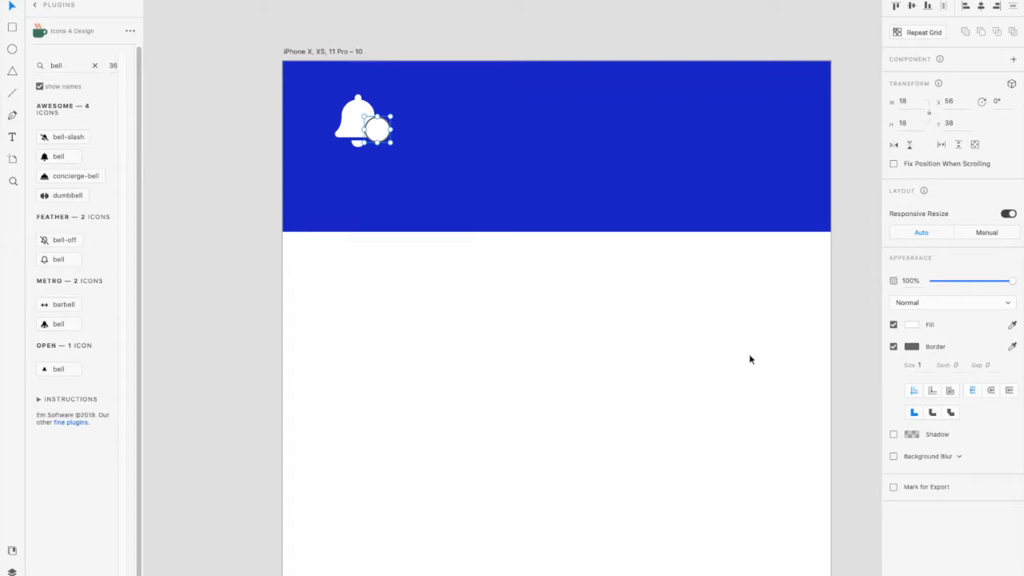
# - Colour the badge circle's border with the blue sampled from the header
pyautogui.click(894, 346)
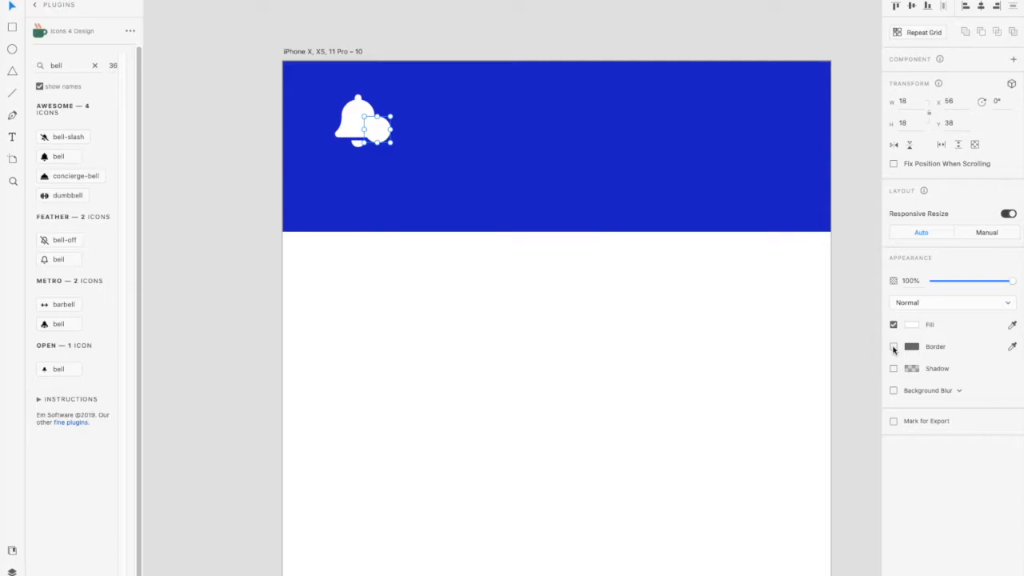
pyautogui.click(893, 348)
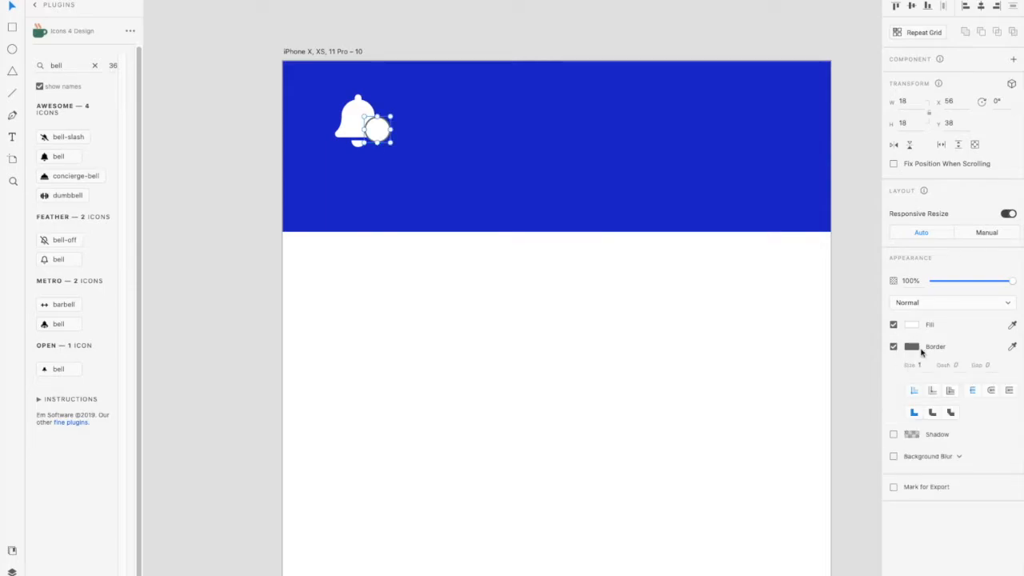
pyautogui.click(1012, 350)
pyautogui.click(544, 219)
pyautogui.click(226, 305)
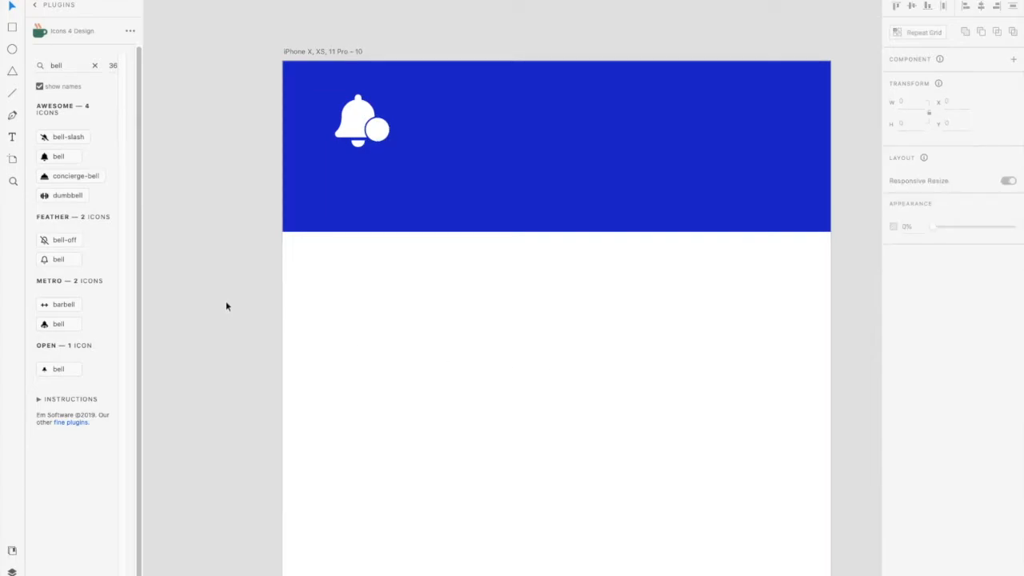
# - Set the badge circle's border size to 2
pyautogui.click(377, 130)
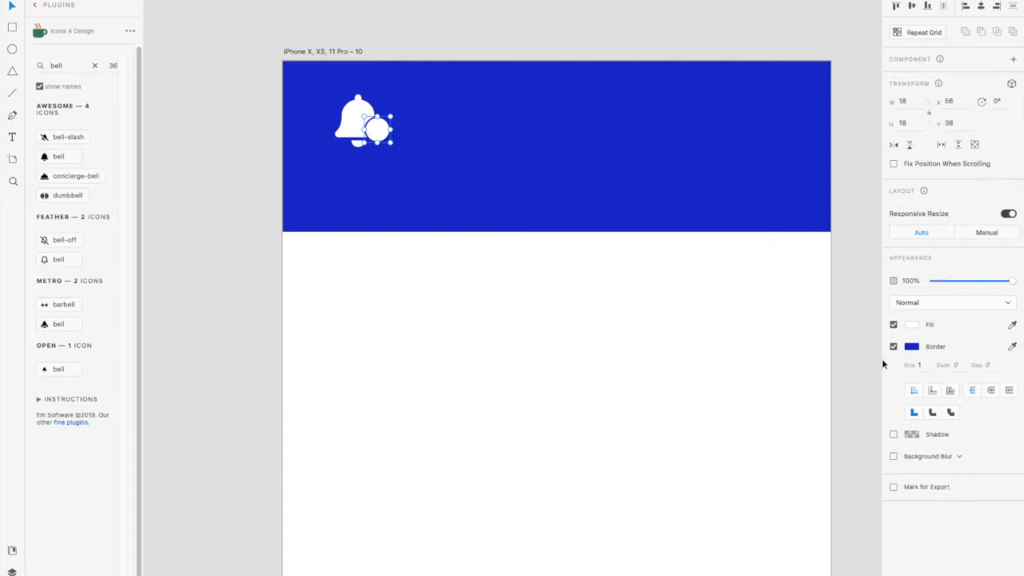
pyautogui.click(922, 365)
pyautogui.write('2')
pyautogui.click(220, 237)
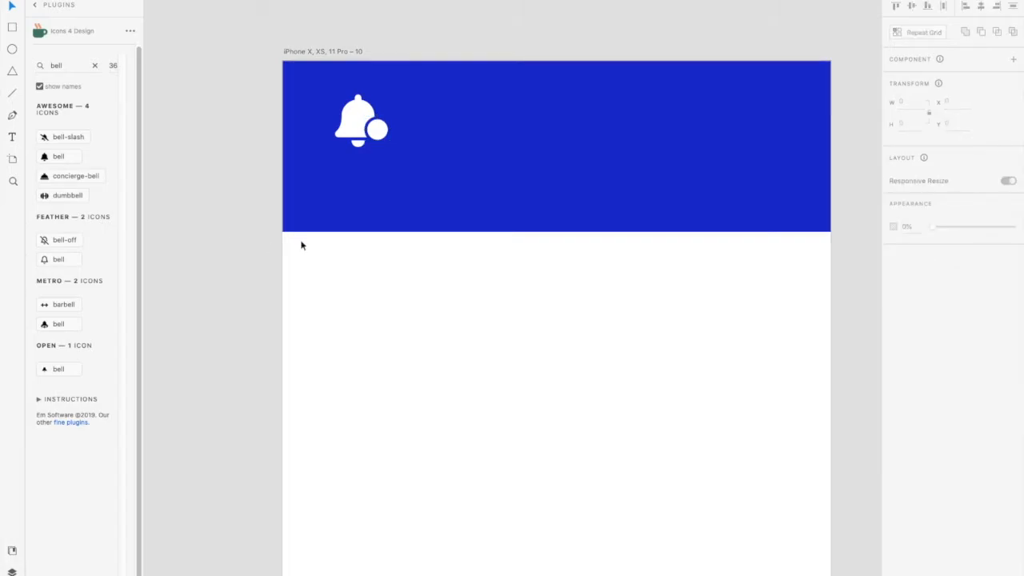
# - Enlarge the badge circle to about 21 × 21
pyautogui.click(380, 131)
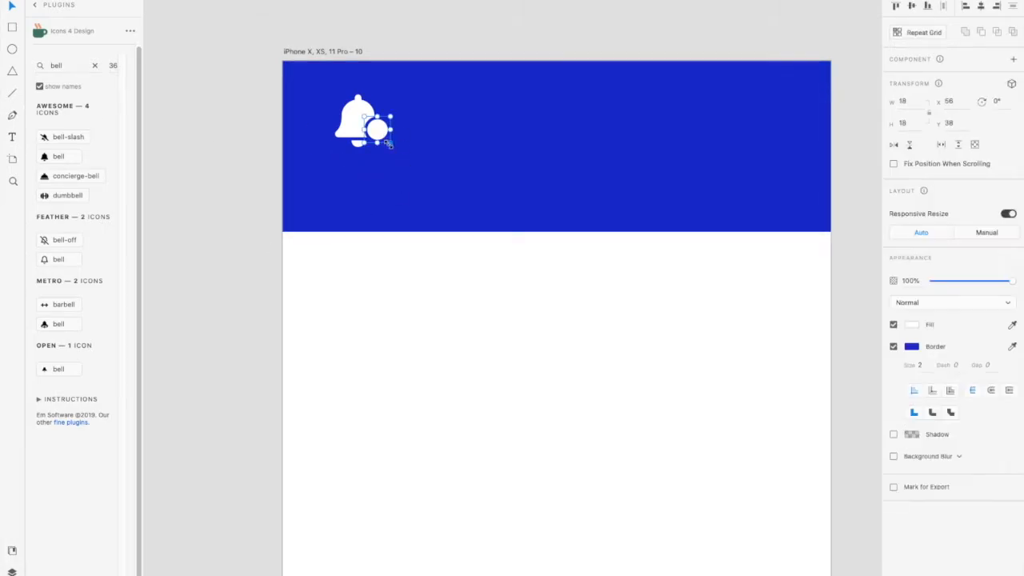
pyautogui.moveTo(389, 143); pyautogui.dragTo(395, 147)
pyautogui.click(411, 171)
pyautogui.click(376, 134)
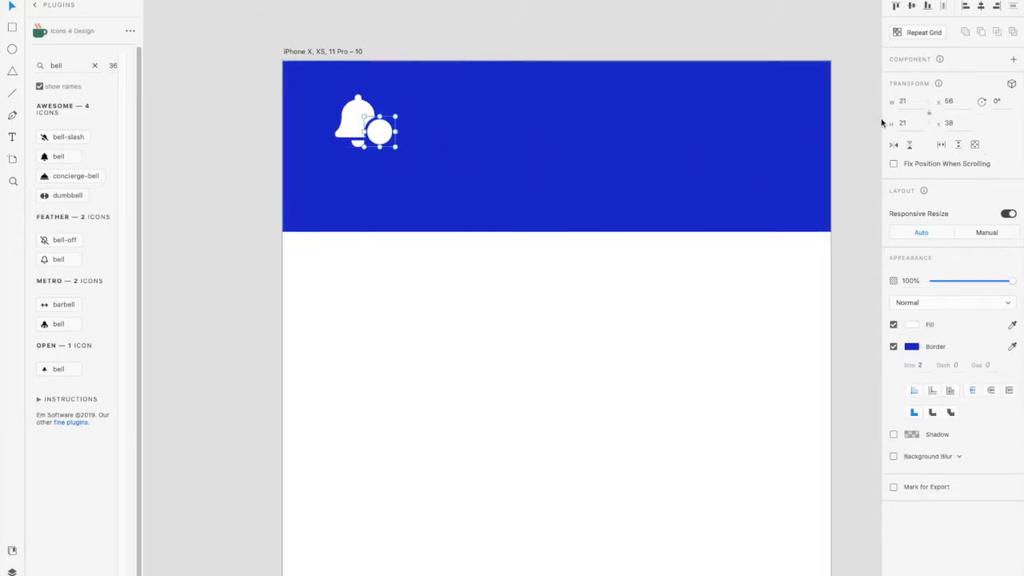
# - Add the text "3" beside the badge circle, make it auto width and scale it down to size 13
pyautogui.click(382, 134)
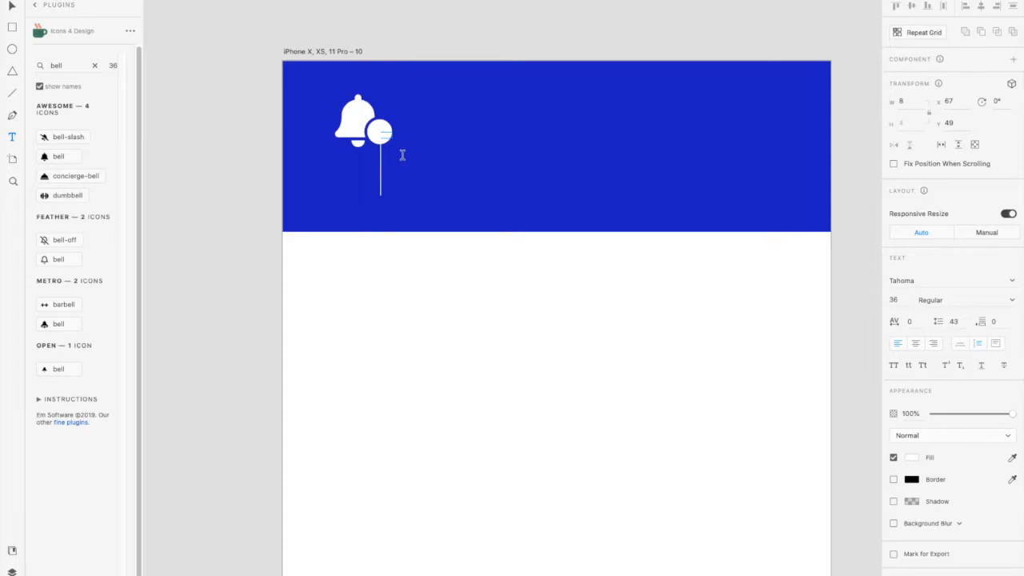
pyautogui.write('3')
pyautogui.click(12, 7)
pyautogui.click(961, 346)
pyautogui.moveTo(395, 196); pyautogui.dragTo(396, 156)
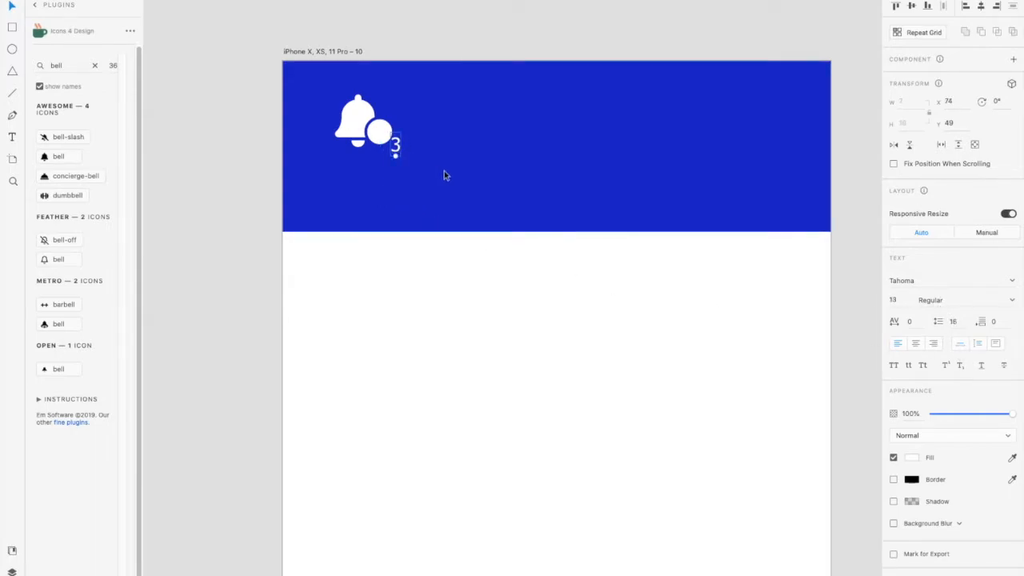
# - Try the dark maroon swatch as the badge circle's border colour, then undo the change
pyautogui.click(383, 130)
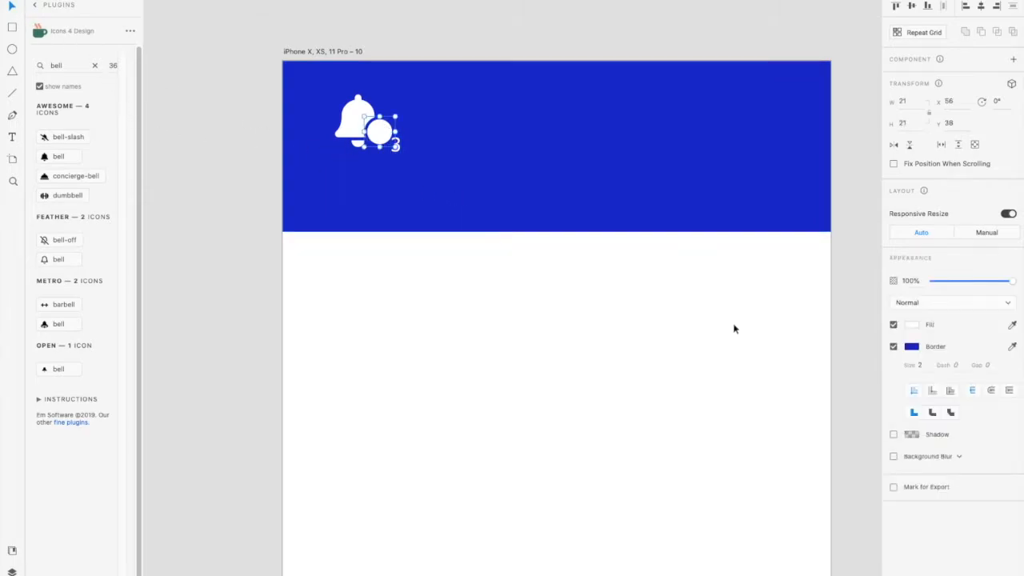
pyautogui.click(911, 349)
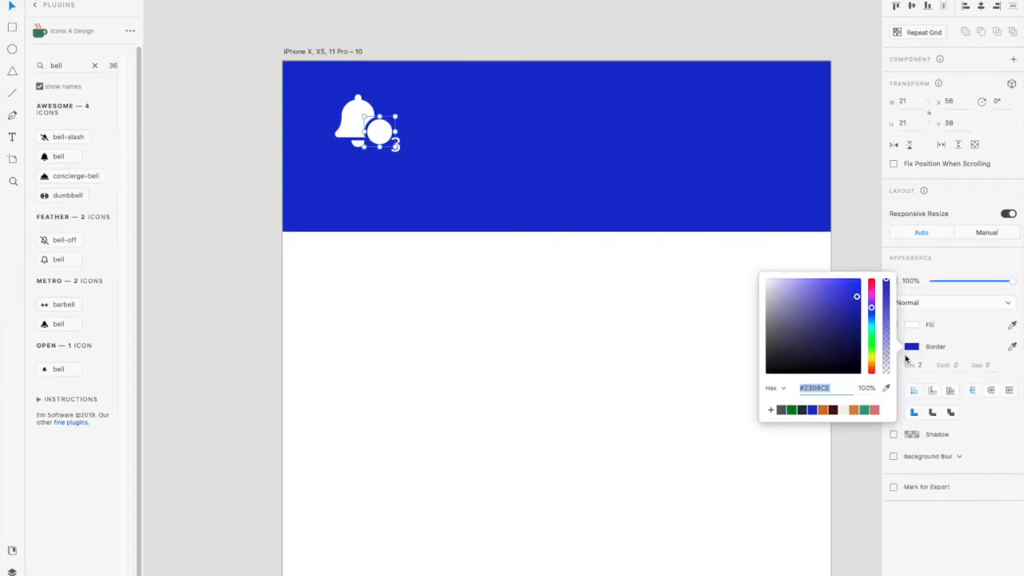
pyautogui.click(835, 411)
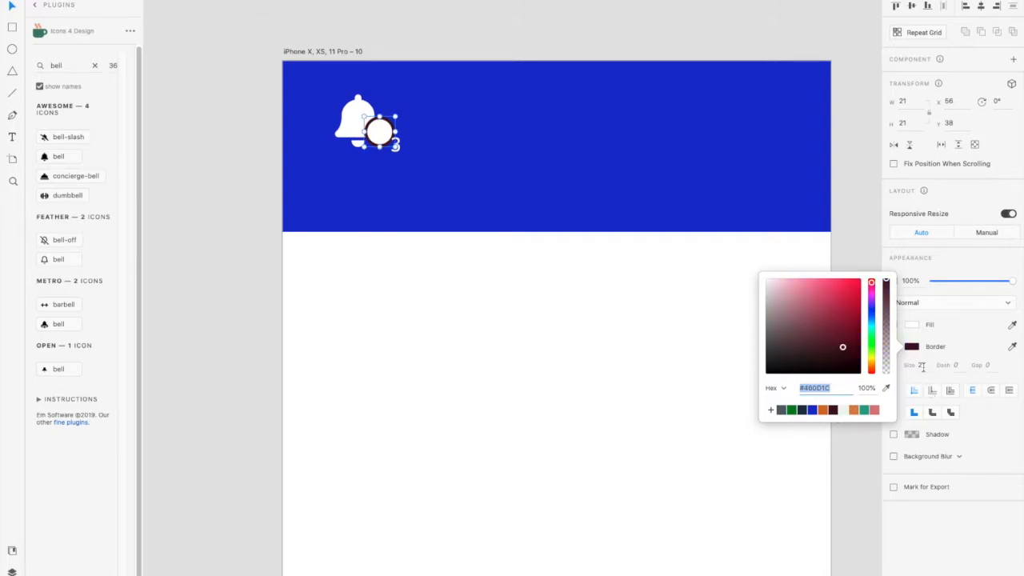
pyautogui.click(687, 350)
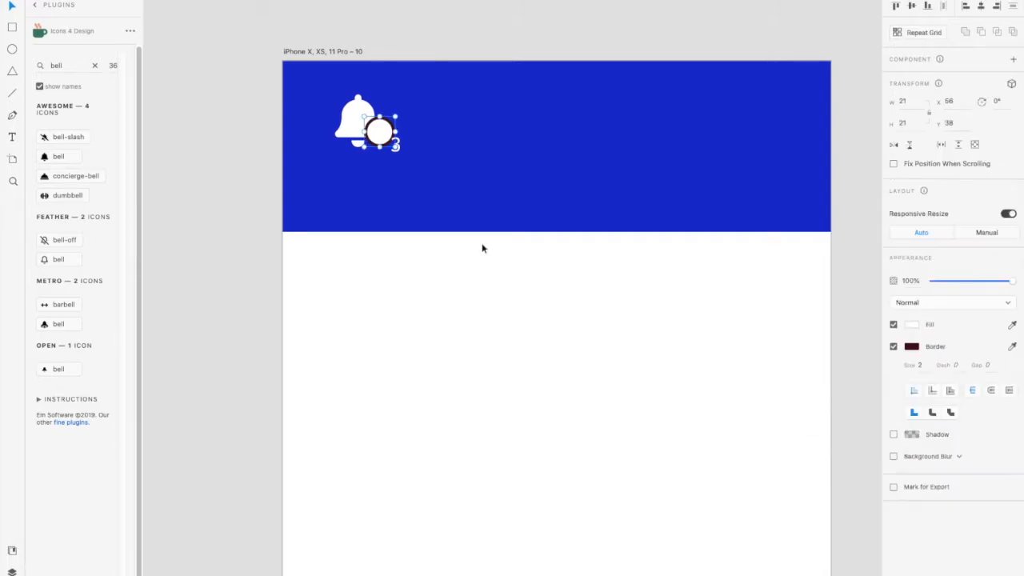
pyautogui.hotkey('ctrl', 'z')
pyautogui.click(912, 325)
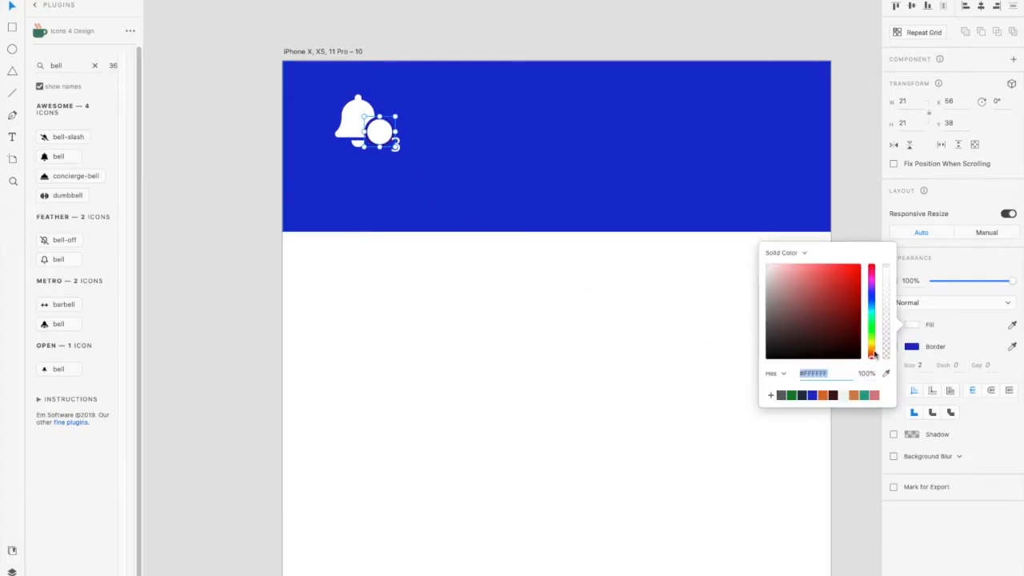
pyautogui.moveTo(855, 298); pyautogui.dragTo(669, 230)
pyautogui.click(448, 205)
# - Move the "3" onto the badge circle and fill it with the blue sampled from the header
pyautogui.doubleClick(396, 147)
pyautogui.moveTo(398, 156)
pyautogui.mouseDown()
pyautogui.moveTo(389, 137)
pyautogui.moveTo(384, 144)
pyautogui.mouseUp()
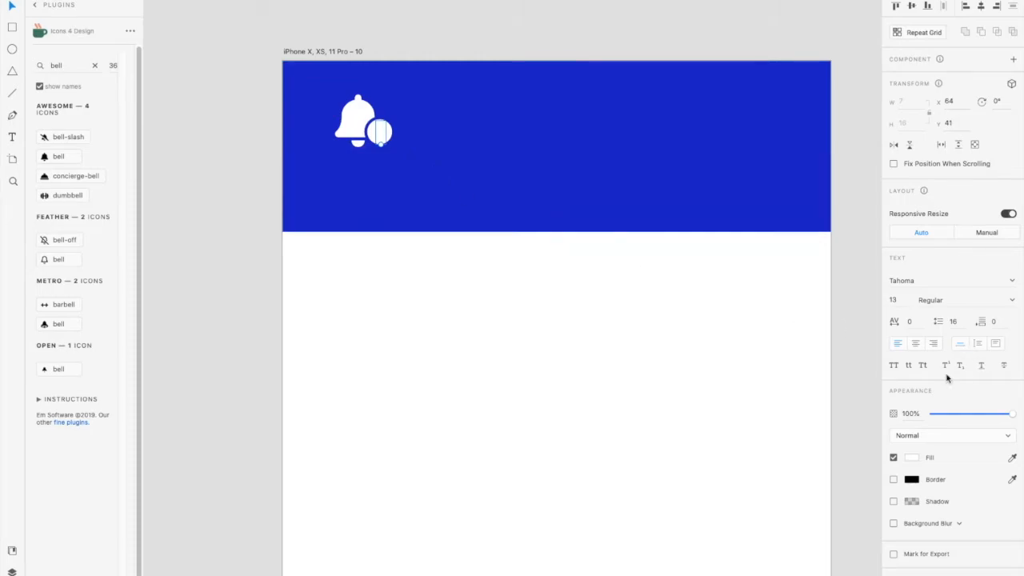
pyautogui.click(1012, 458)
pyautogui.click(635, 212)
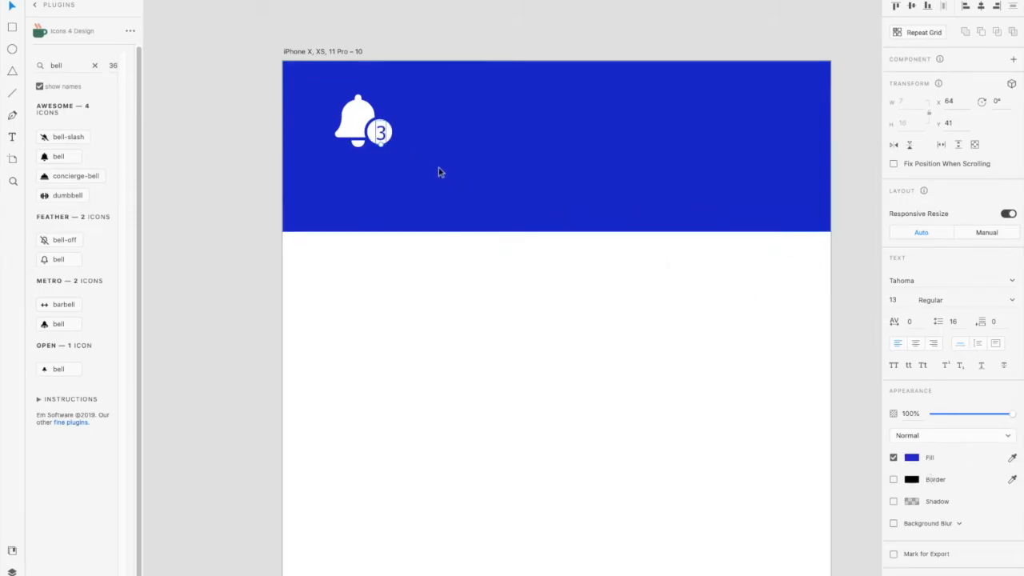
# - Reduce the "3" to size 12 and centre it inside the badge circle
pyautogui.scroll(5, 438, 167)
pyautogui.hscroll(-1, 324, 120)
pyautogui.scroll(1, 324, 120)
pyautogui.moveTo(339, 137); pyautogui.dragTo(337, 108)
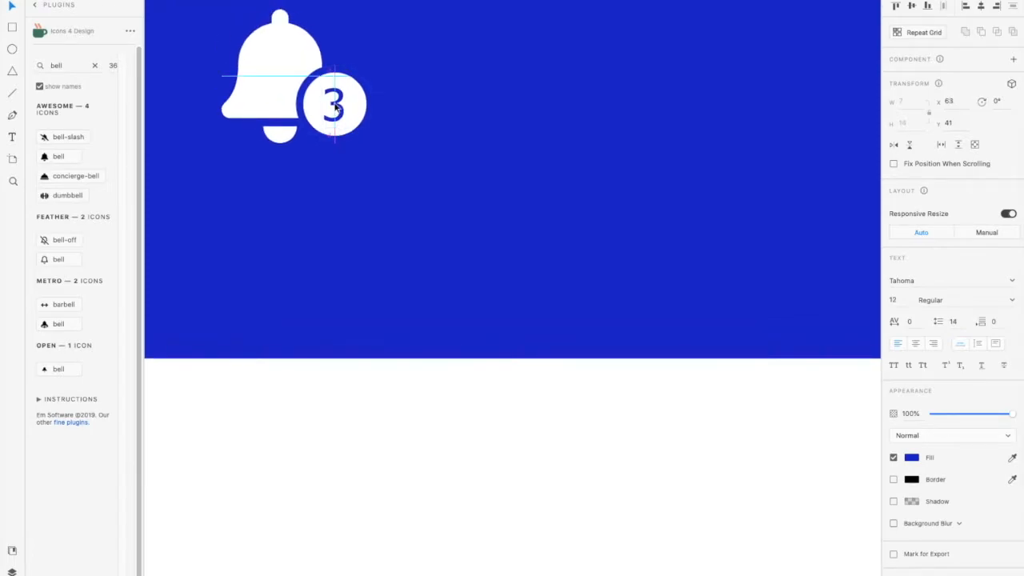
pyautogui.click(363, 164)
pyautogui.scroll(-5, 366, 162)
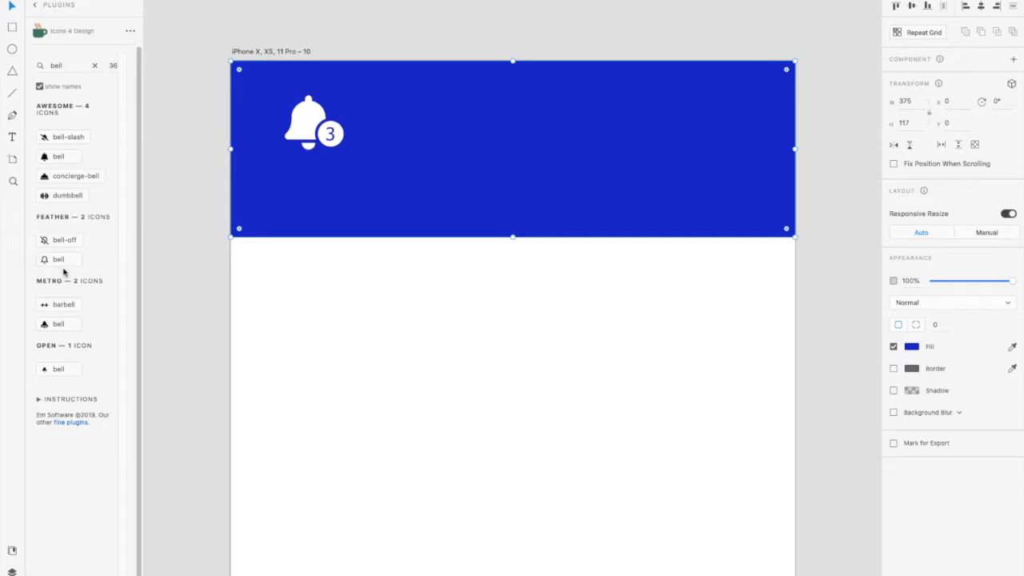
# - Copy the badge's "3" to the middle of the header and replace its text with "18:45"
pyautogui.click(329, 136)
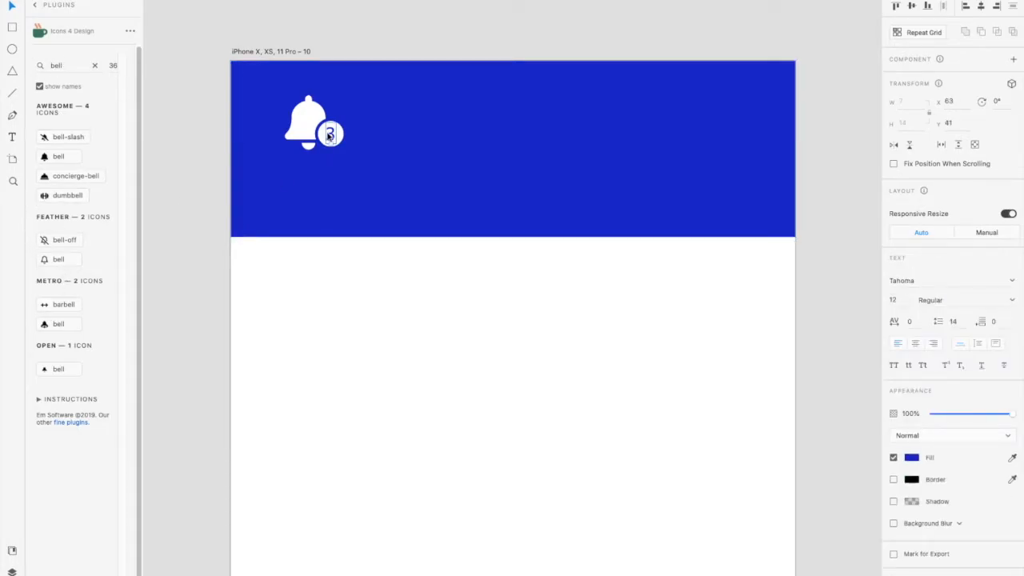
pyautogui.moveTo(329, 136); pyautogui.dragTo(513, 149)
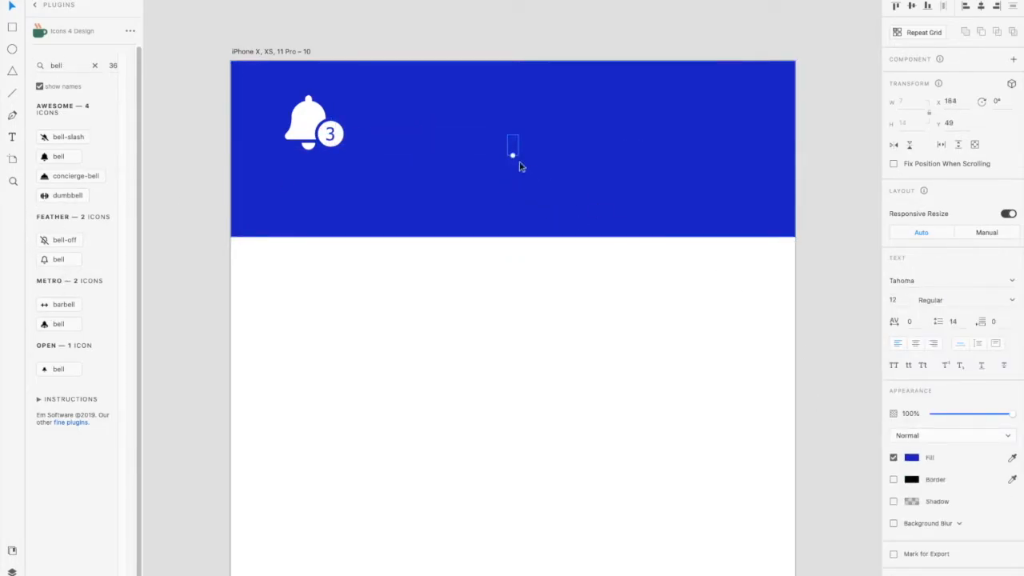
pyautogui.doubleClick(514, 147)
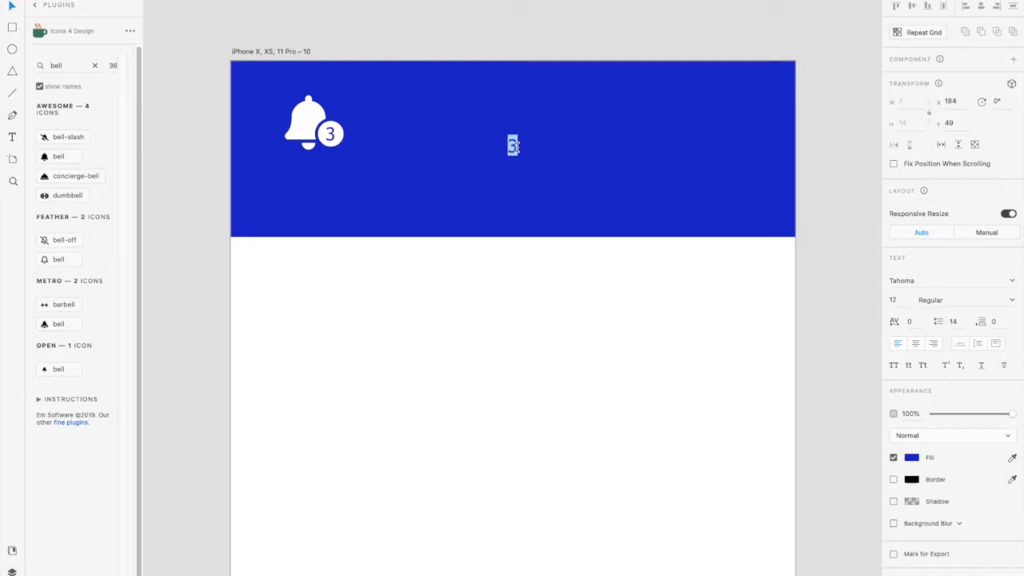
pyautogui.press('BackSpace')
# - Fill the "18:45" text white, enlarge it to size 17 and reposition it in the middle of the header
pyautogui.click(916, 461)
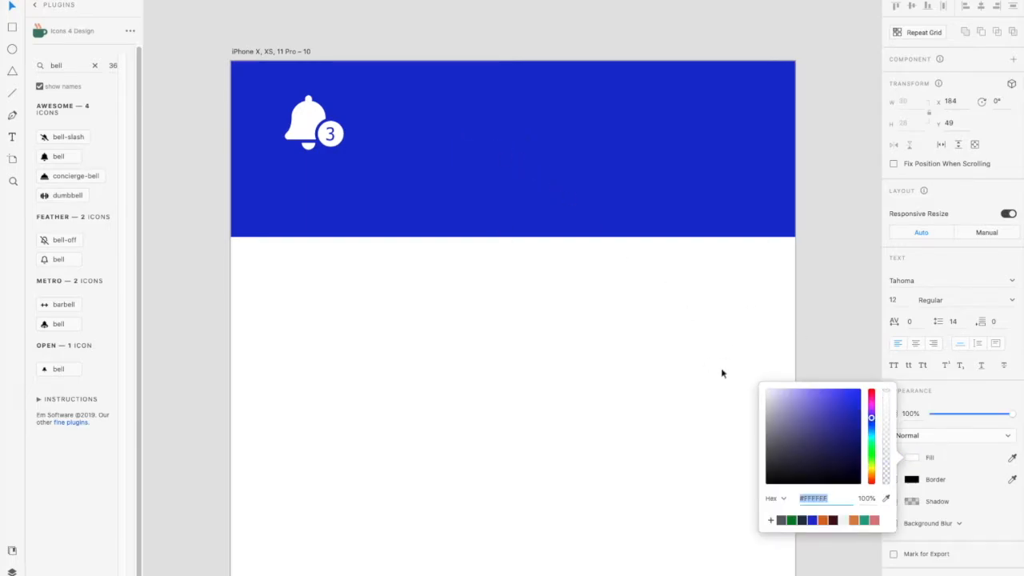
pyautogui.click(420, 137)
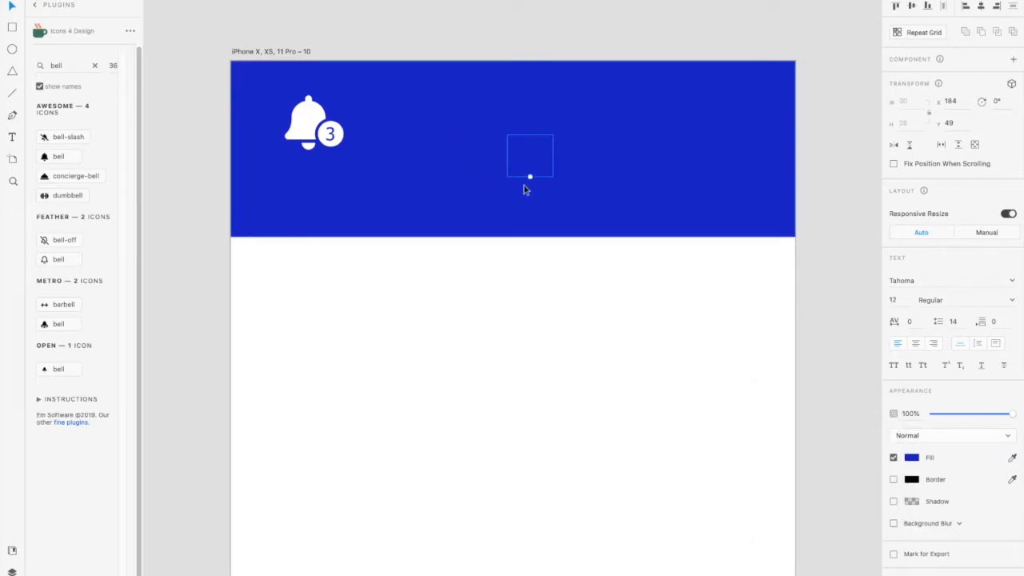
pyautogui.click(912, 460)
pyautogui.moveTo(829, 444); pyautogui.dragTo(534, 198)
pyautogui.moveTo(534, 151); pyautogui.dragTo(525, 149)
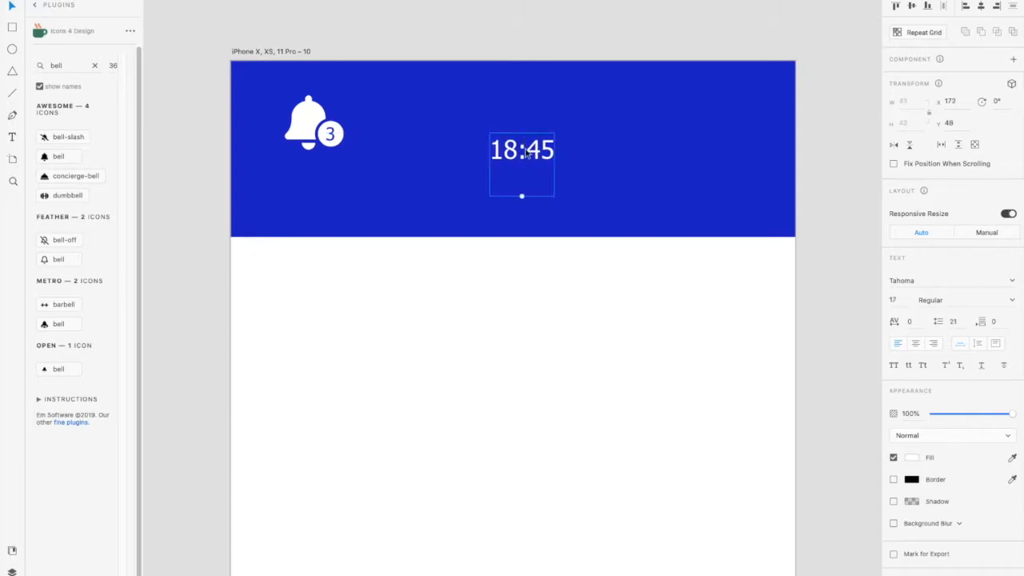
# - Duplicate the time text below itself, change the copy to "My to do list" and centre it closely under the time
pyautogui.scroll(-3, 524, 150)
pyautogui.hscroll(1, 524, 160)
pyautogui.hscroll(2, 523, 167)
pyautogui.moveTo(436, 137); pyautogui.dragTo(436, 159)
pyautogui.doubleClick(437, 158)
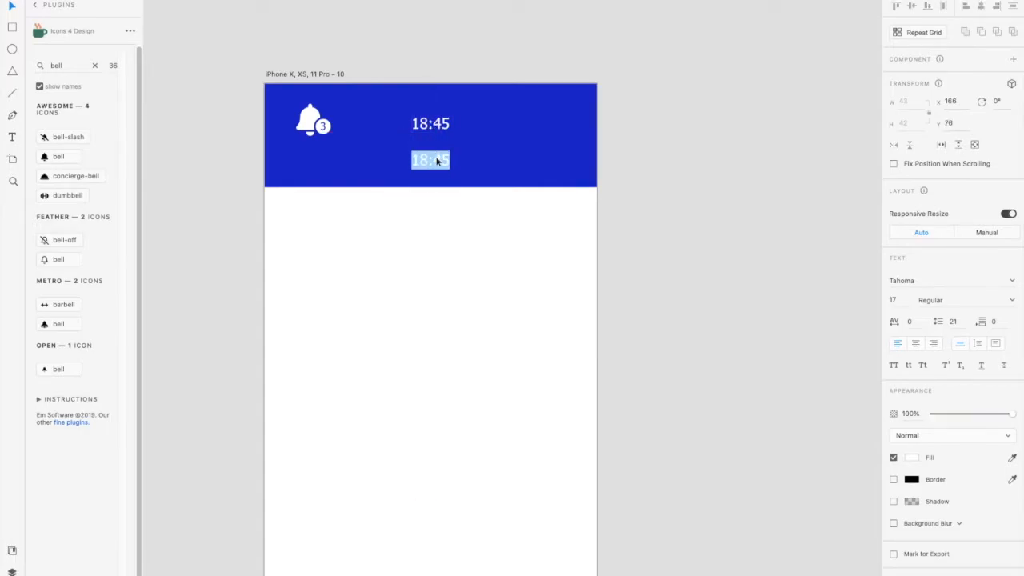
pyautogui.write('My')
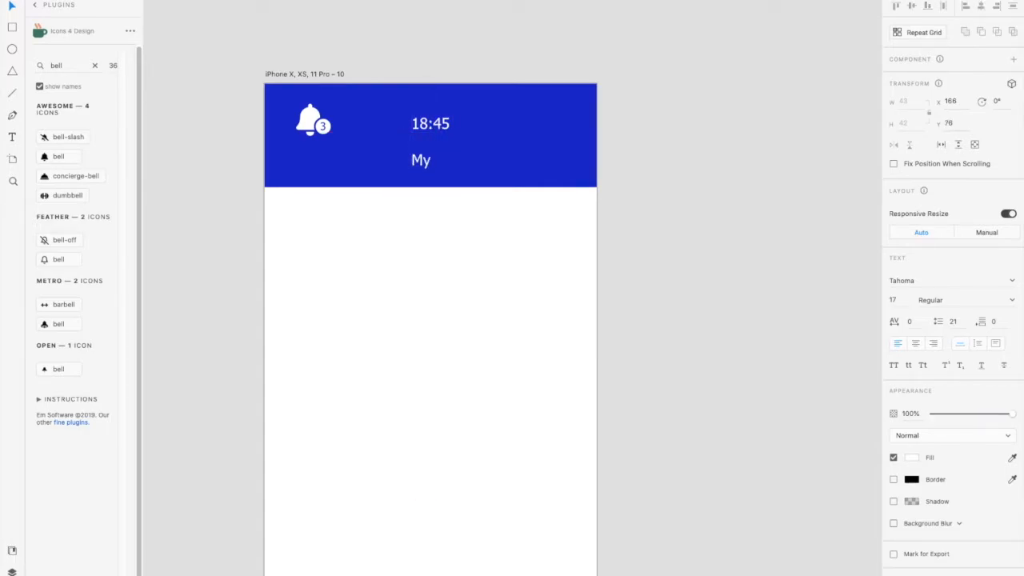
pyautogui.write(' to')
pyautogui.moveTo(464, 164); pyautogui.dragTo(431, 154)
pyautogui.click(864, 369)
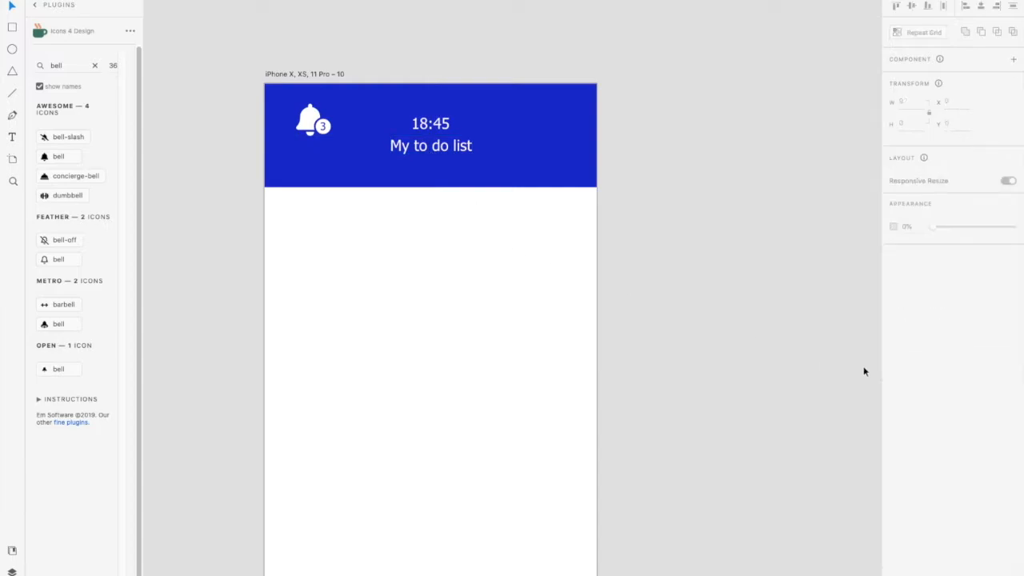
pyautogui.click(456, 152)
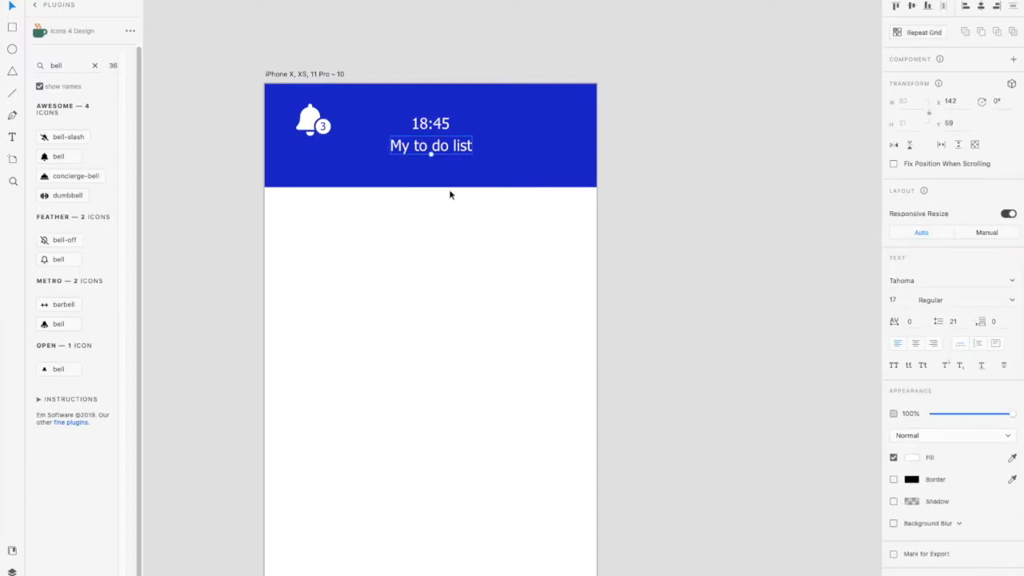
# - Search the icon plugin for "menu", insert the Feather menu icon and place it near the header's right end
pyautogui.scroll(-2, 449, 185)
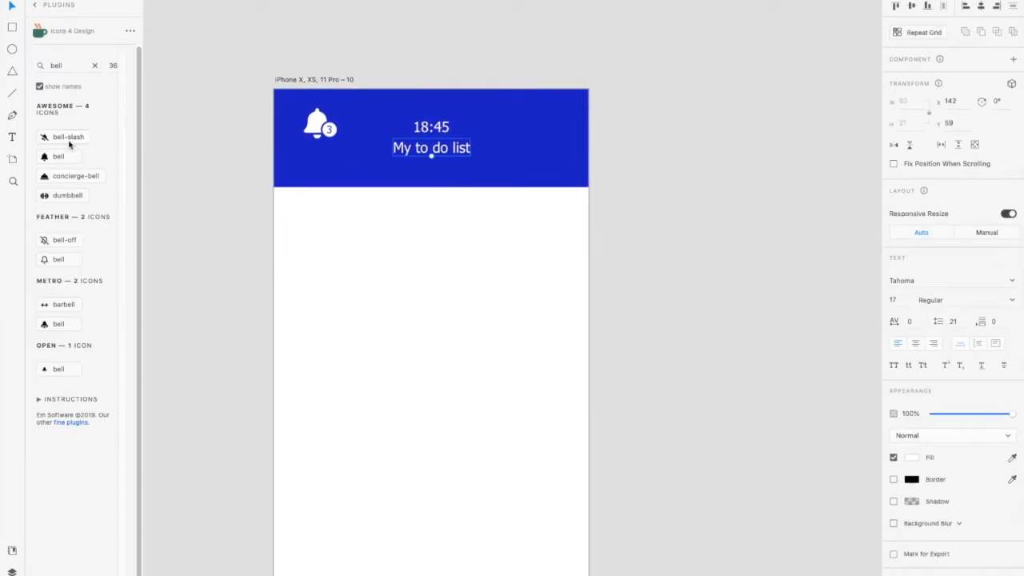
pyautogui.doubleClick(71, 67)
pyautogui.write('mn')
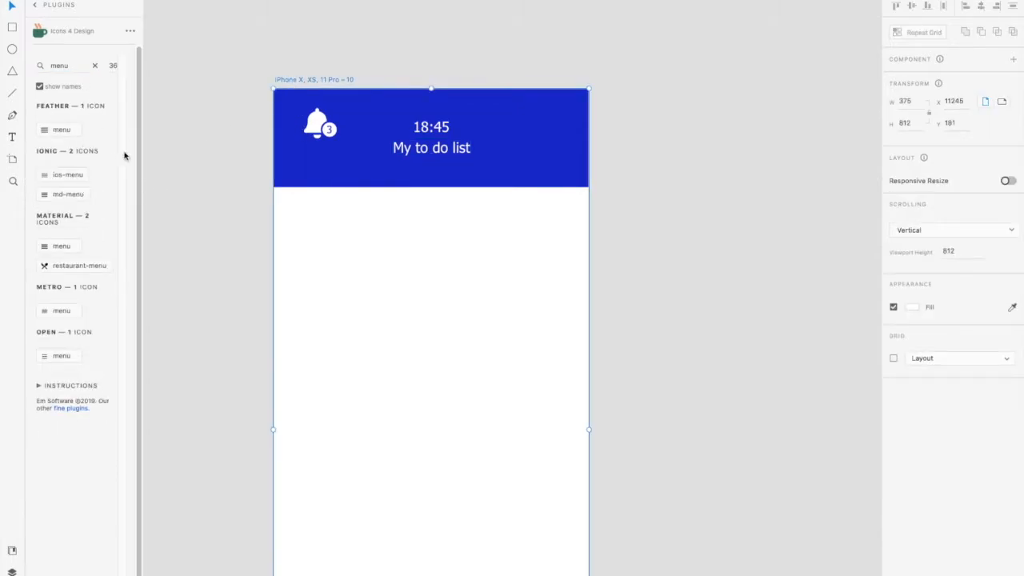
pyautogui.click(60, 131)
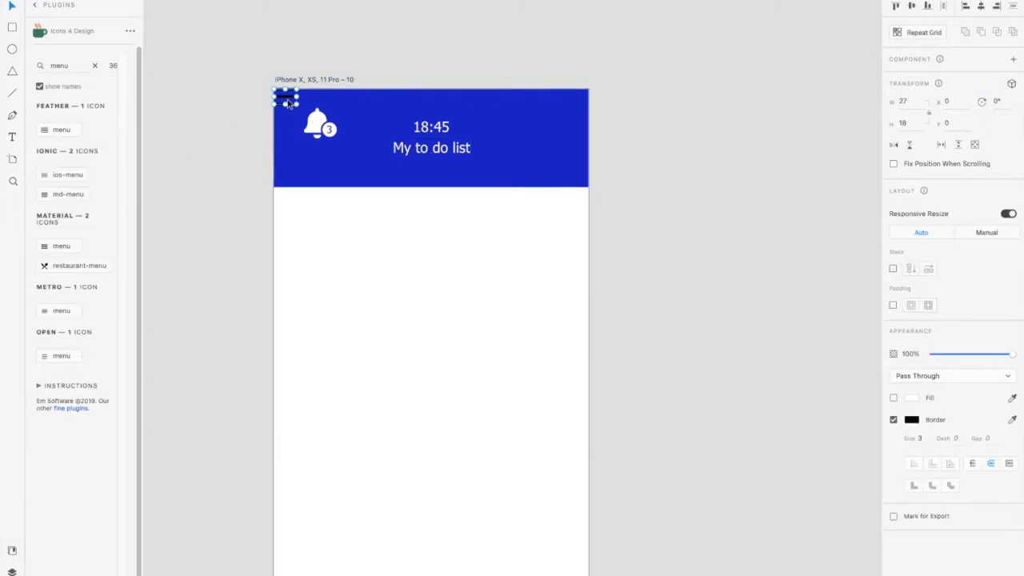
pyautogui.moveTo(288, 100); pyautogui.dragTo(551, 120)
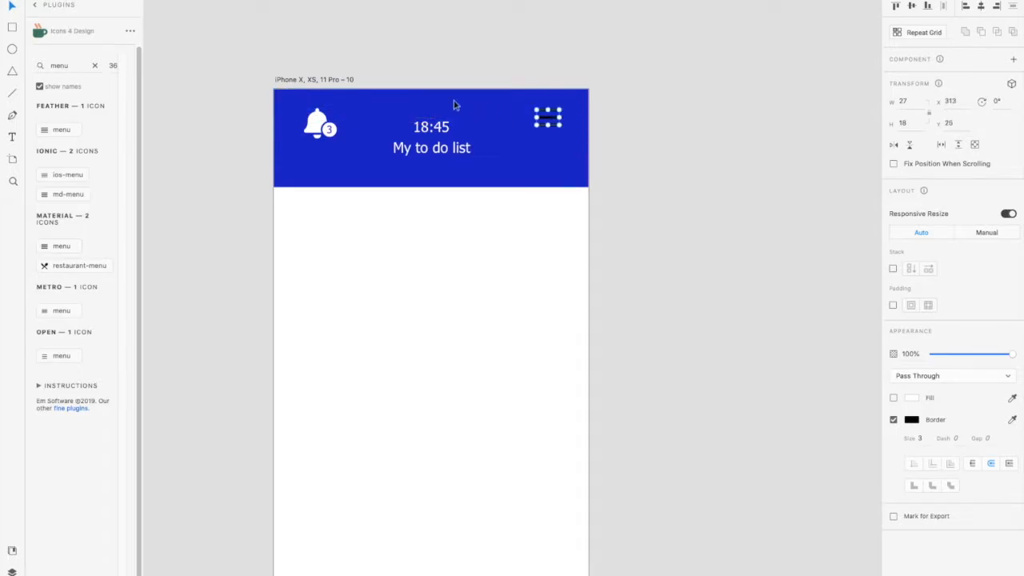
# - Turn on the artboard's layout grid and move the menu icon inside the last column, to X 305, Y 29
pyautogui.click(312, 80)
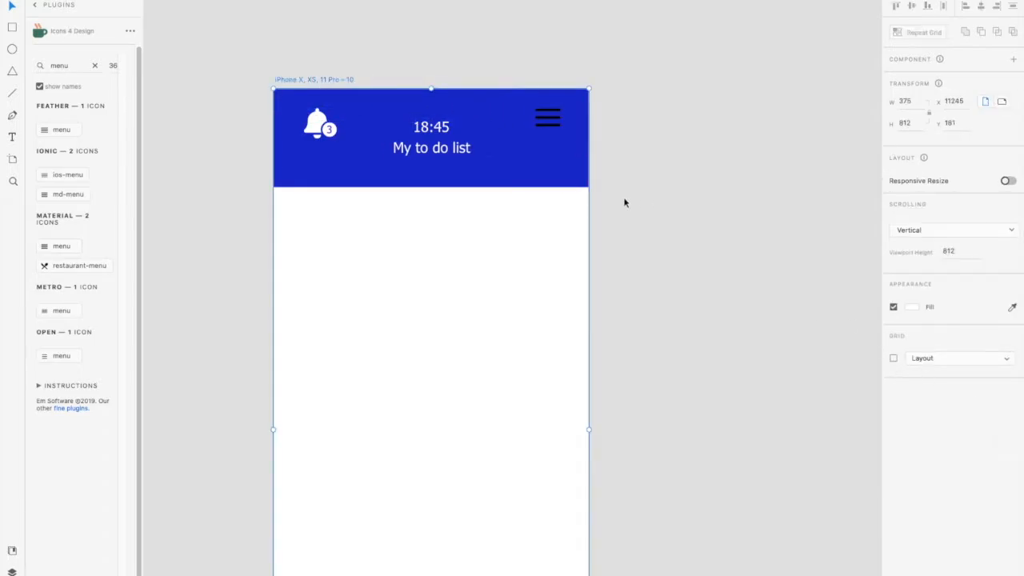
pyautogui.click(893, 359)
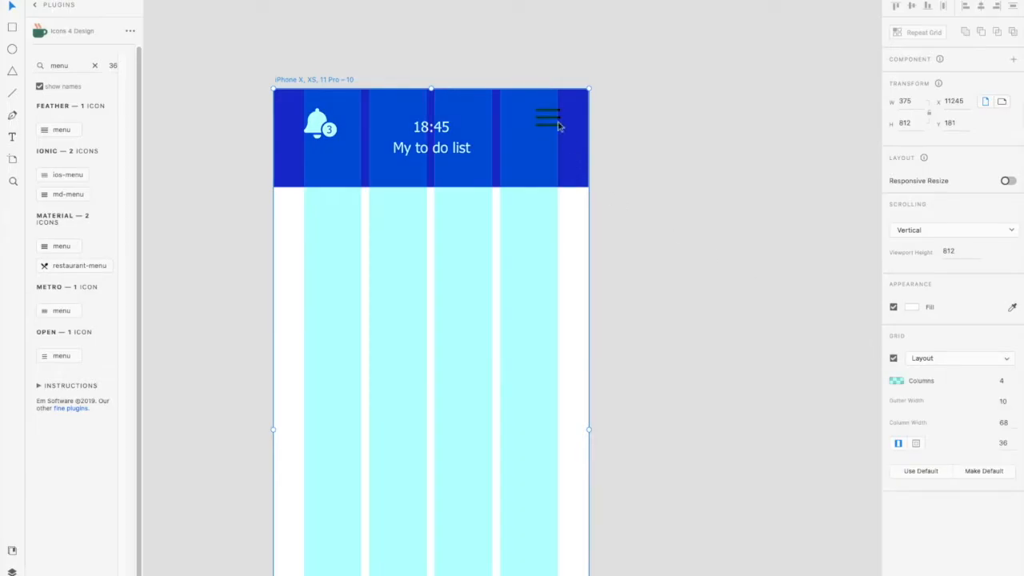
pyautogui.moveTo(552, 122); pyautogui.dragTo(536, 124)
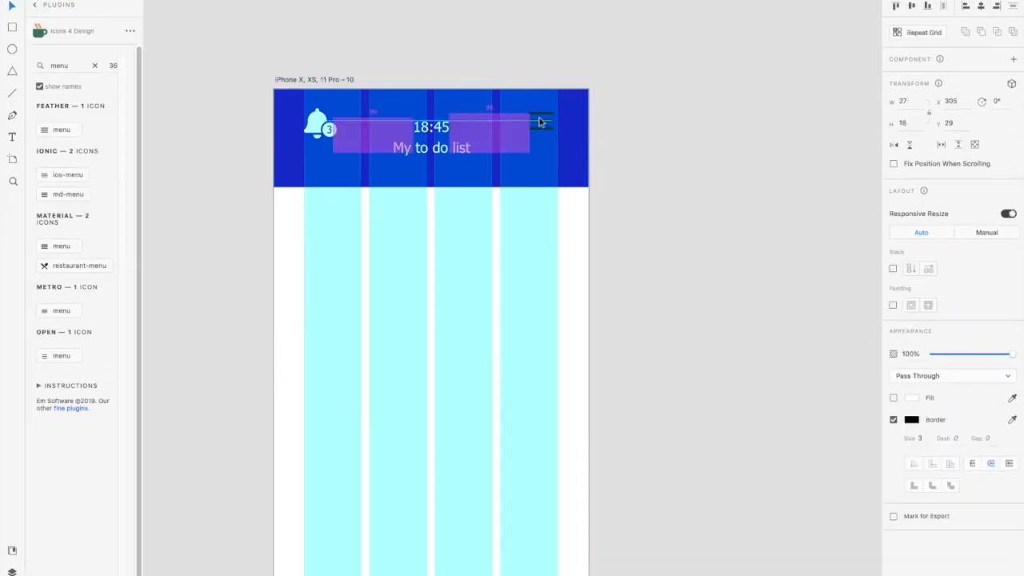
# - Set the menu icon's border size to 4 and its border colour to white
pyautogui.click(928, 437)
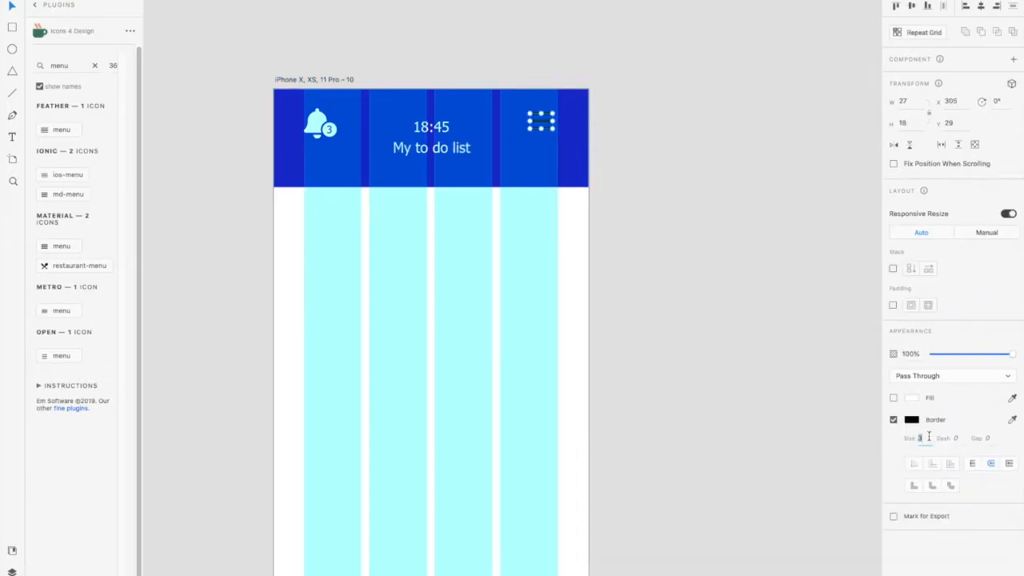
pyautogui.write('4')
pyautogui.click(910, 420)
pyautogui.moveTo(832, 425); pyautogui.dragTo(643, 224)
pyautogui.click(642, 229)
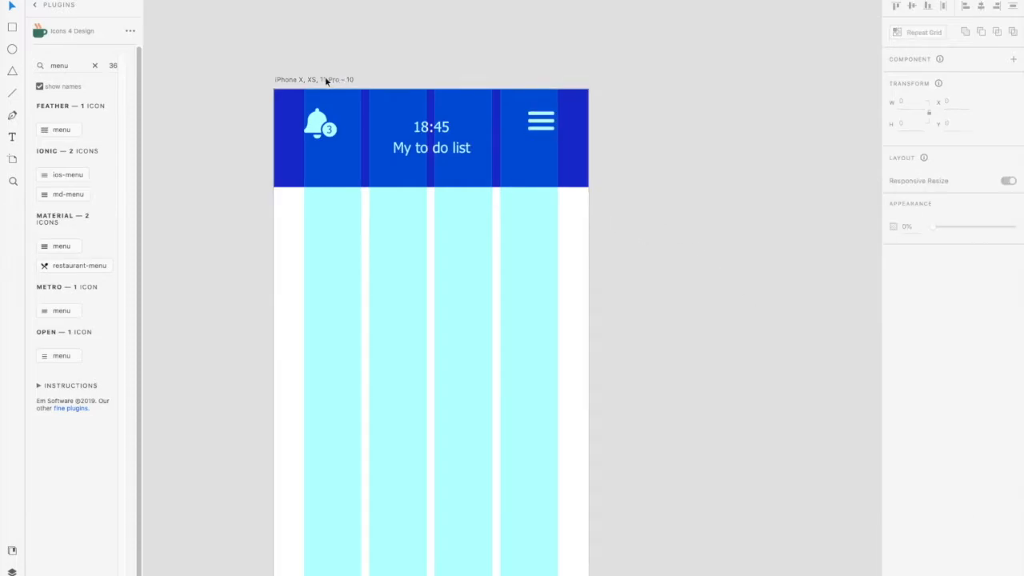
# - Turn off the artboard's layout grid and lower the menu icon to Y 32, in line with the bell
pyautogui.click(326, 81)
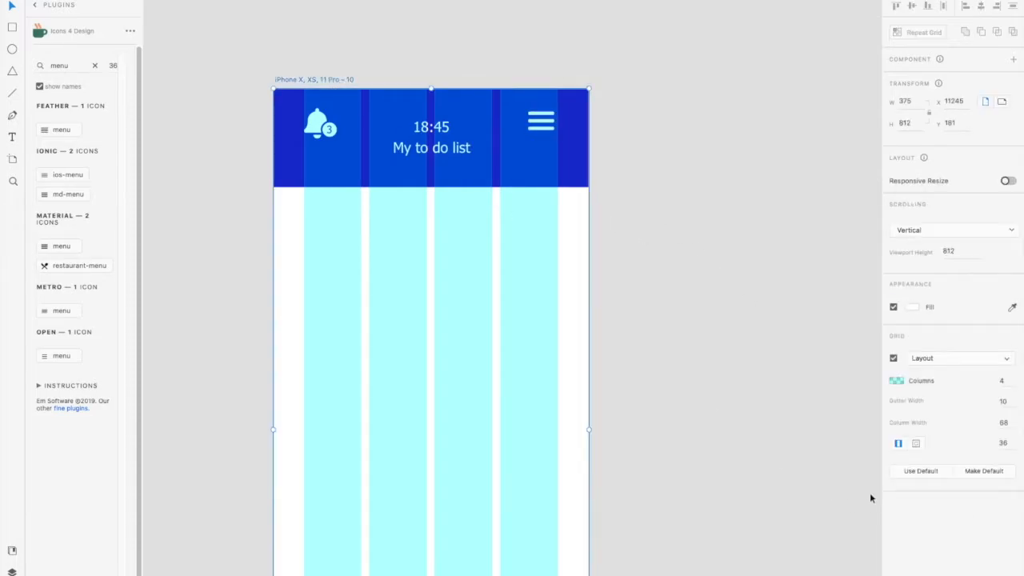
pyautogui.click(894, 358)
pyautogui.click(540, 130)
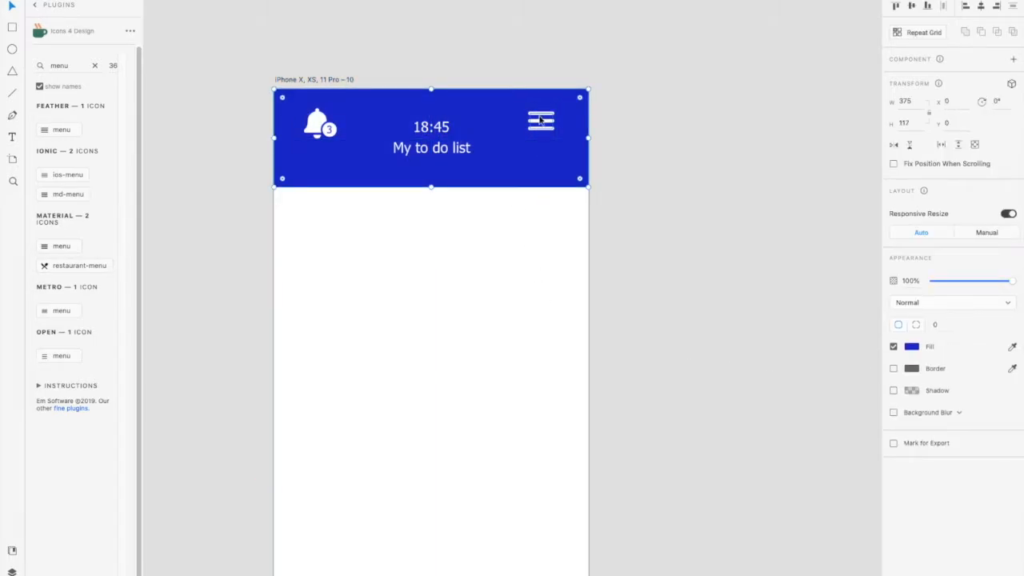
pyautogui.doubleClick(541, 127)
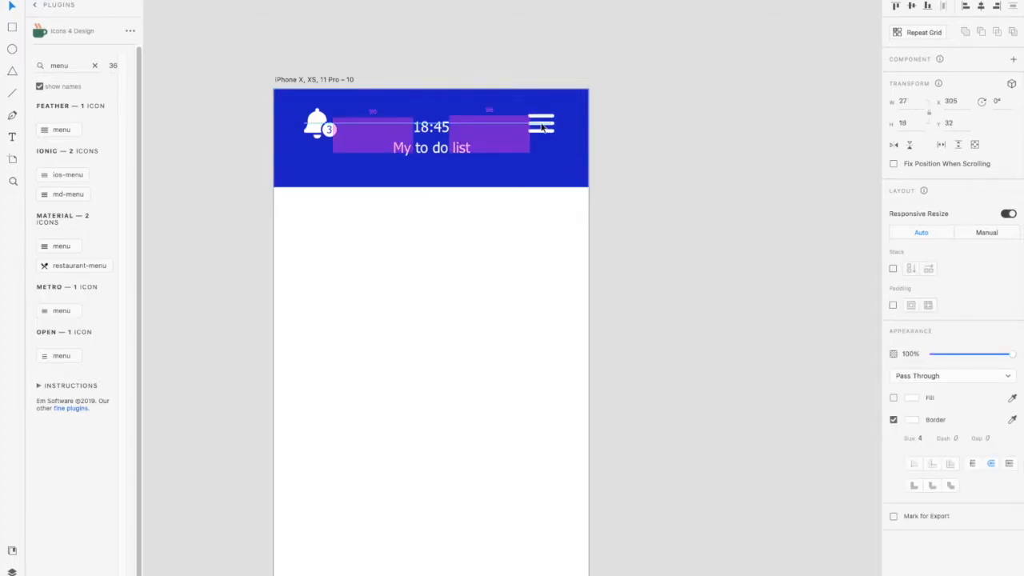
pyautogui.click(629, 191)
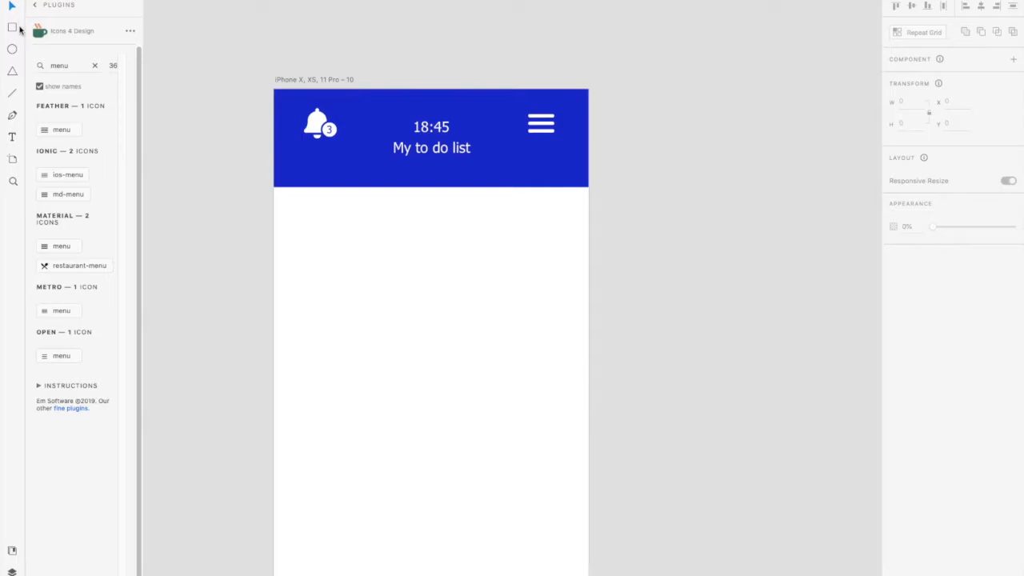
# - Draw a rectangle on the white area below the header and adjust it to 328 by 68 at X 28, Y 143
pyautogui.moveTo(346, 237); pyautogui.dragTo(480, 310)
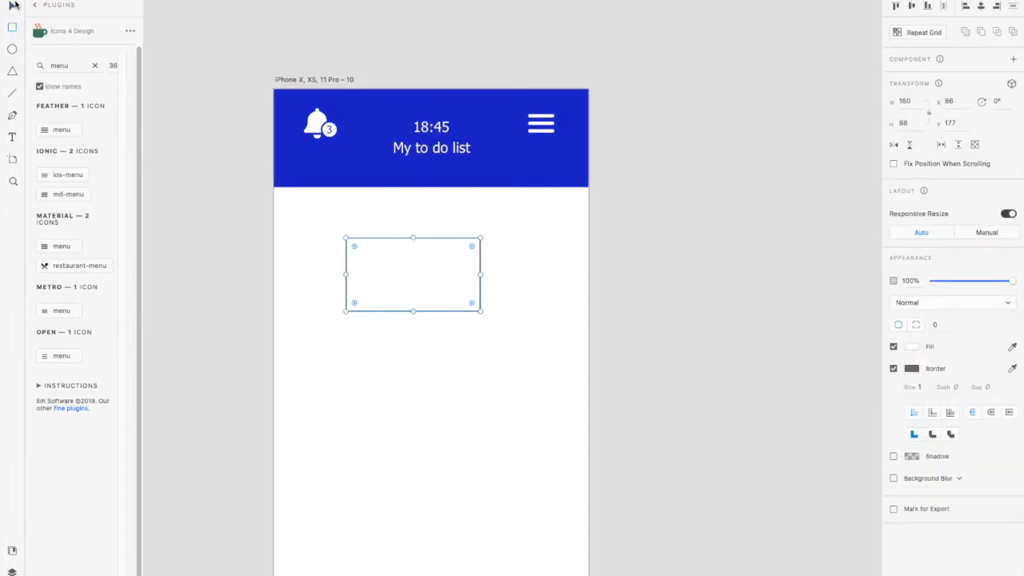
pyautogui.moveTo(358, 268); pyautogui.dragTo(317, 245)
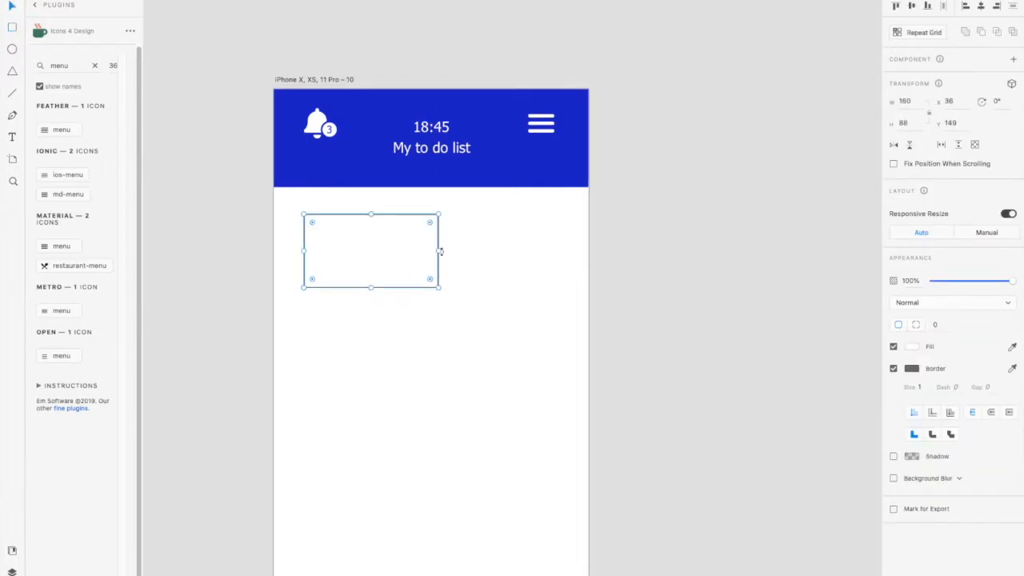
pyautogui.moveTo(439, 251); pyautogui.dragTo(561, 253)
pyautogui.moveTo(432, 214); pyautogui.dragTo(439, 238)
pyautogui.moveTo(303, 238); pyautogui.dragTo(298, 238)
pyautogui.moveTo(558, 240); pyautogui.dragTo(572, 236)
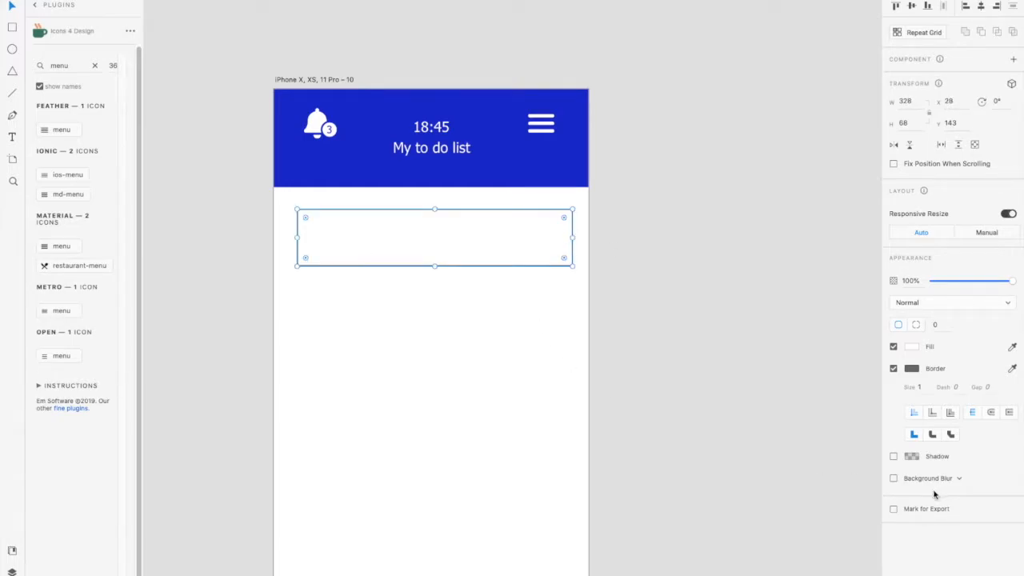
# - Set the rectangle's border size to 2 and colour the border with the blue sampled from the header
pyautogui.press('Return')
pyautogui.click(1012, 368)
pyautogui.click(551, 184)
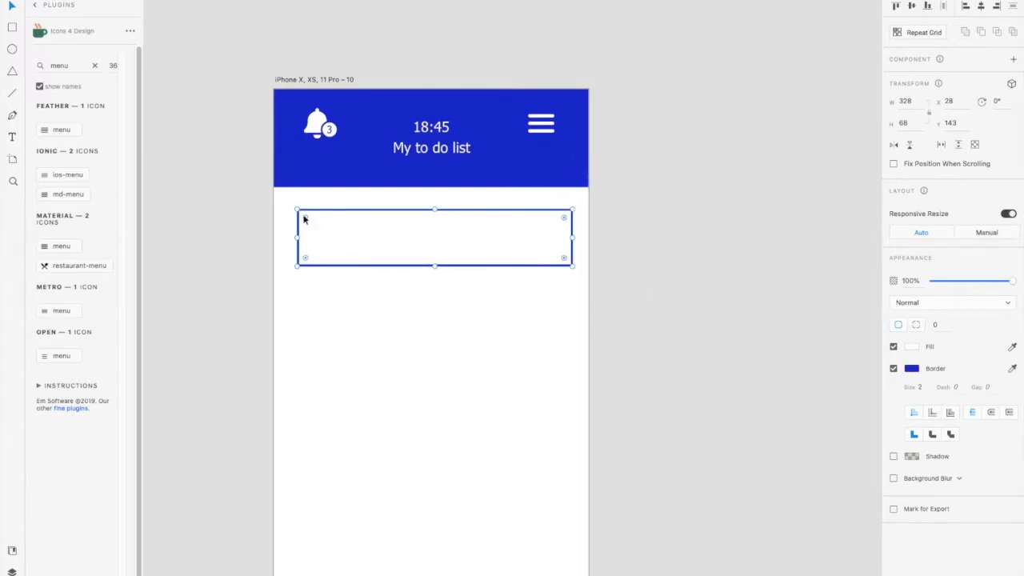
# - Round the rectangle's corners with a radius of 16
pyautogui.click(946, 324)
pyautogui.write('16')
pyautogui.press('Return')
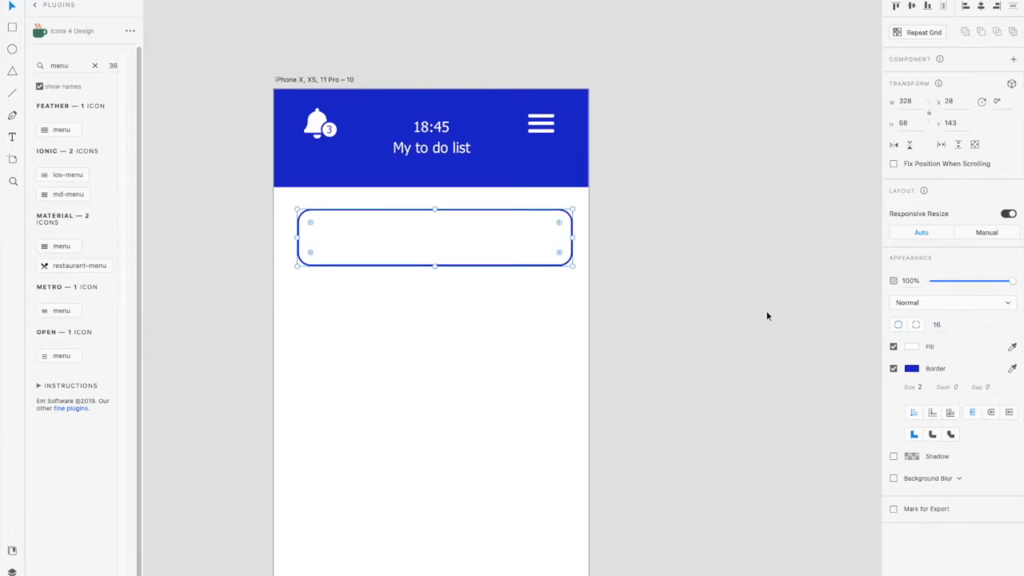
pyautogui.click(767, 316)
# - Remove the rounded rectangle's border and give it a shadow offset by X 3 and Y 5
pyautogui.click(522, 245)
pyautogui.click(894, 368)
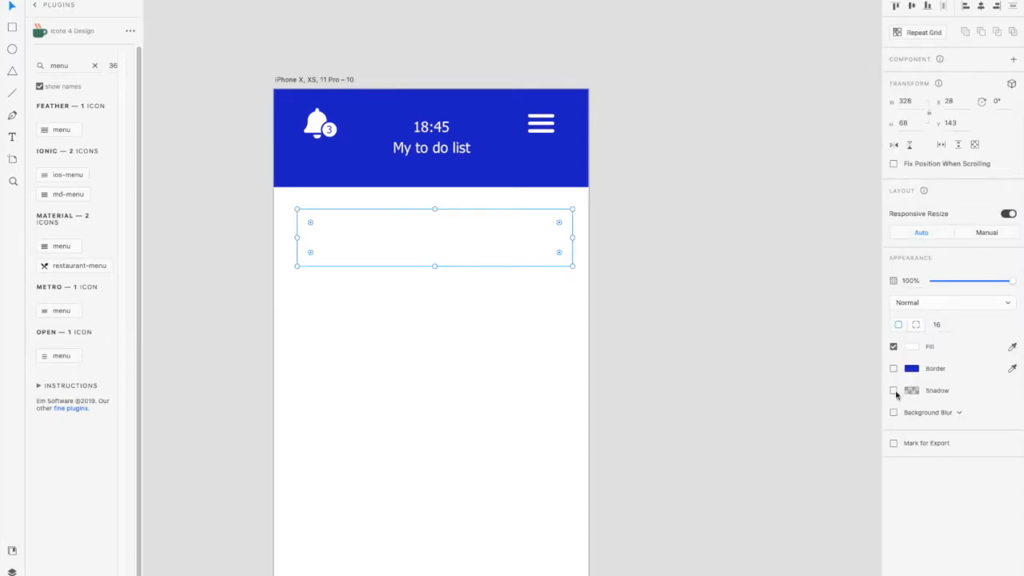
pyautogui.click(893, 390)
pyautogui.write('5')
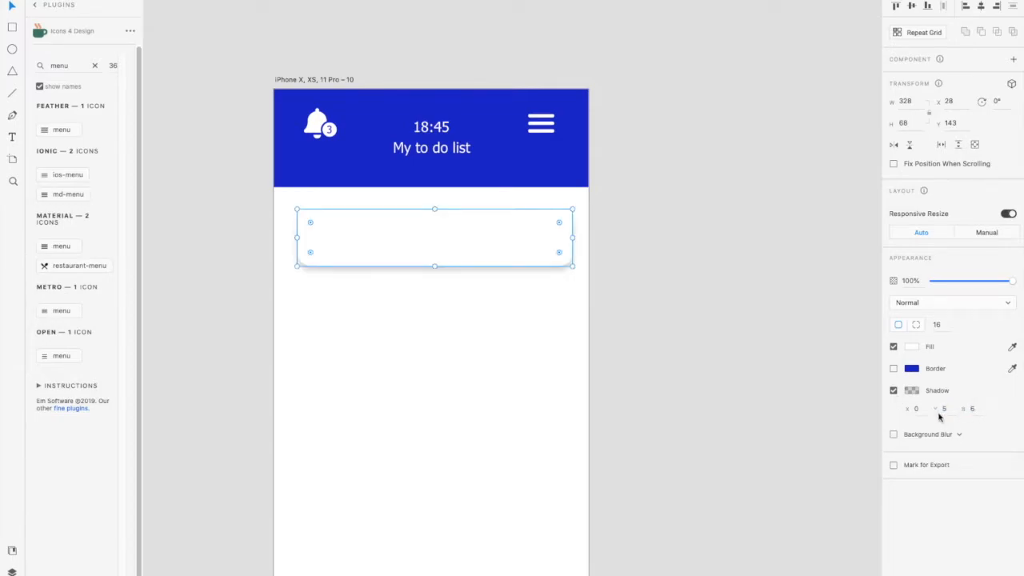
pyautogui.write('3')
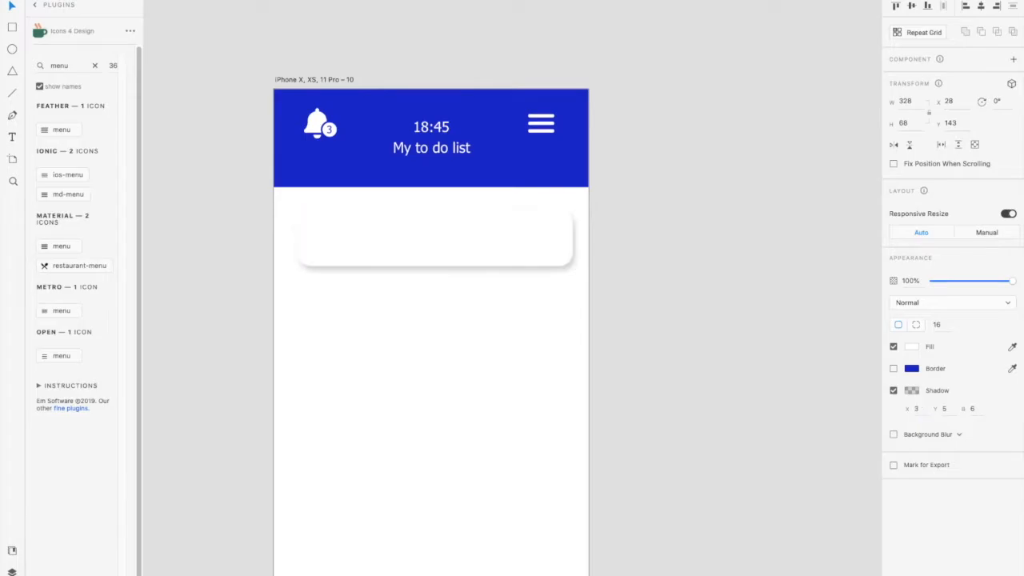
pyautogui.click(796, 425)
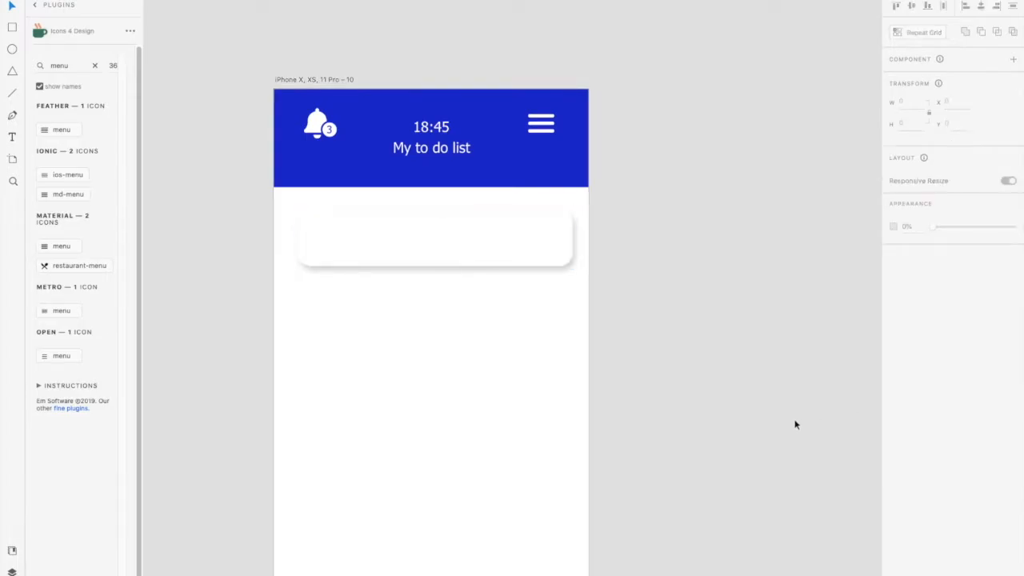
# - Copy the "My to do list" text onto the white card and fill the copy with the header's blue
pyautogui.click(431, 149)
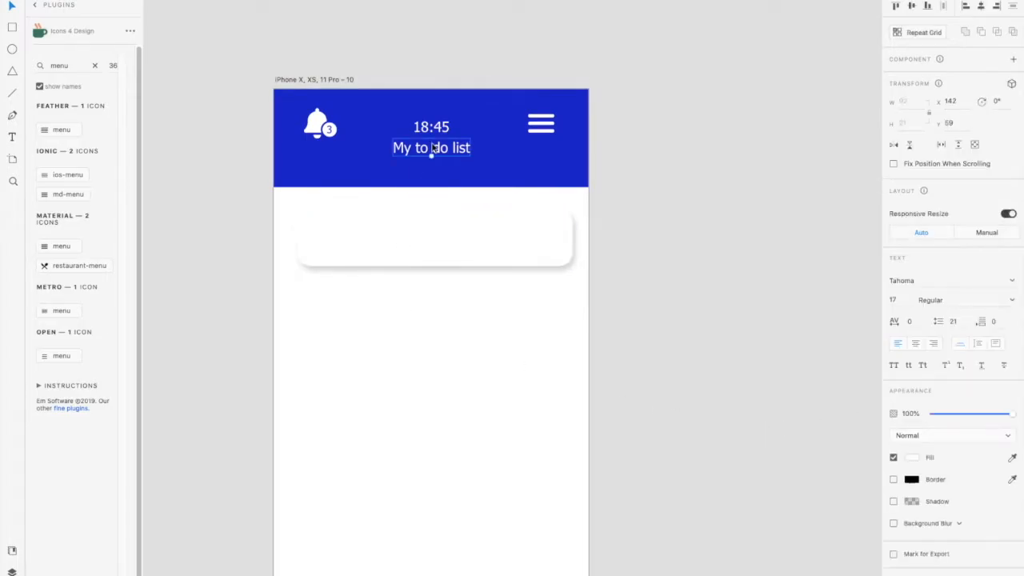
pyautogui.moveTo(431, 149); pyautogui.dragTo(359, 229)
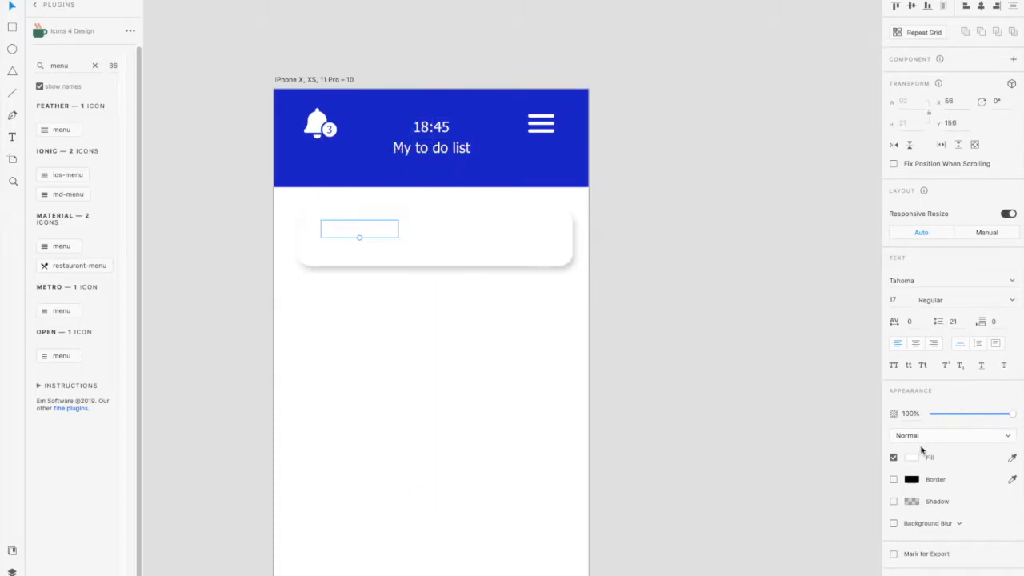
pyautogui.click(533, 165)
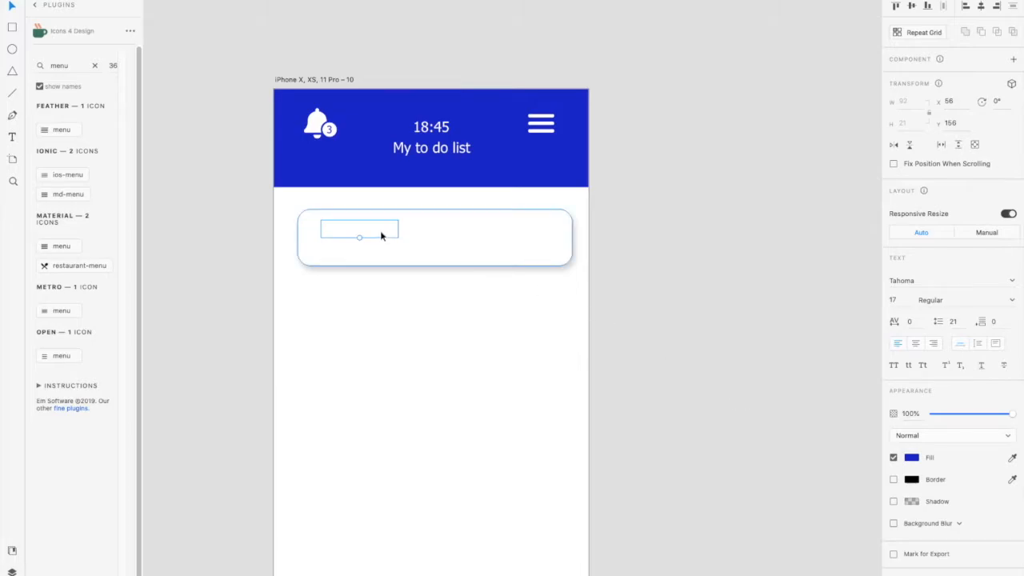
# - Fill the copied text on the white card with the blue sampled from the header
pyautogui.click(381, 236)
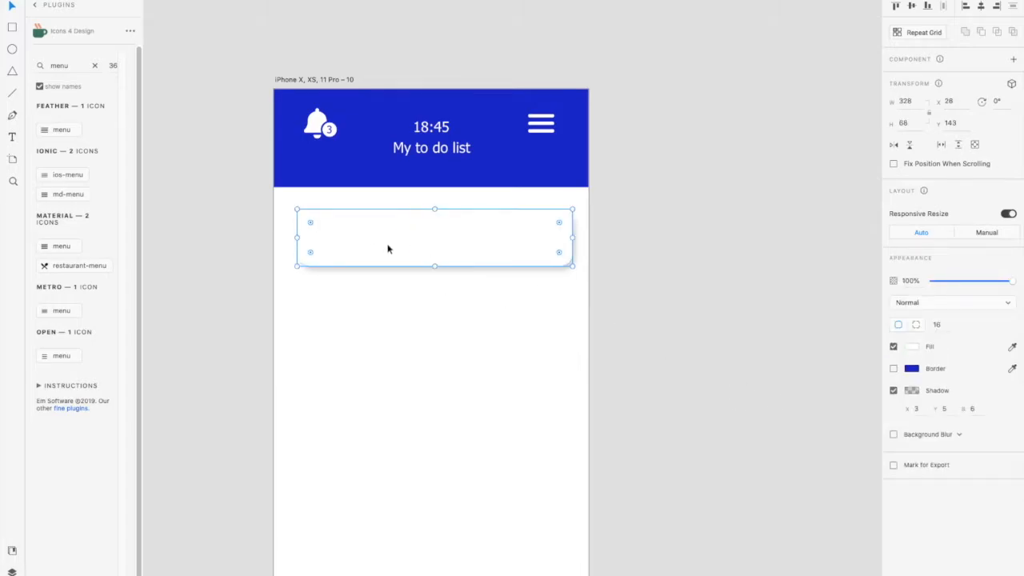
pyautogui.press('super+z')
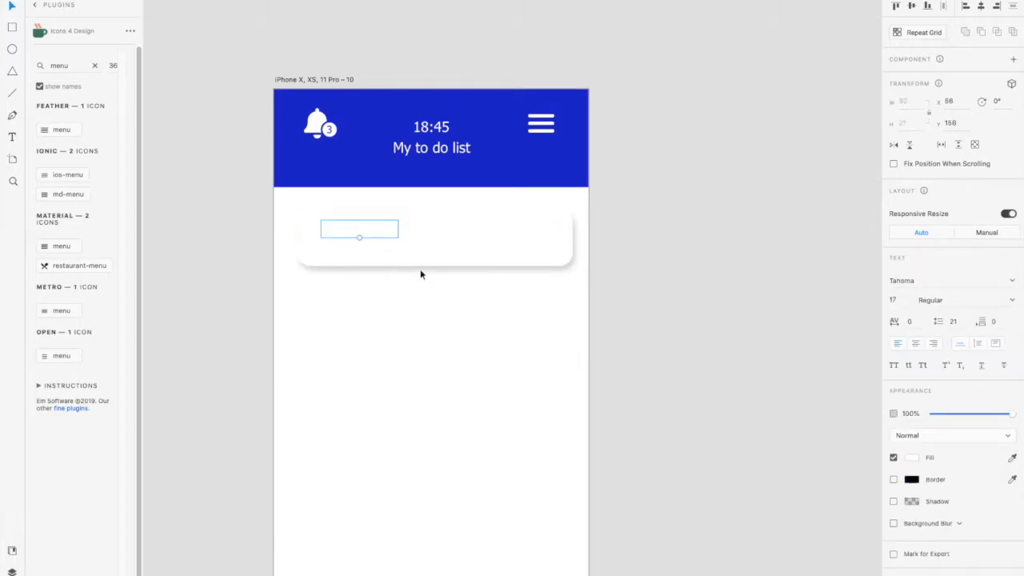
pyautogui.click(1012, 457)
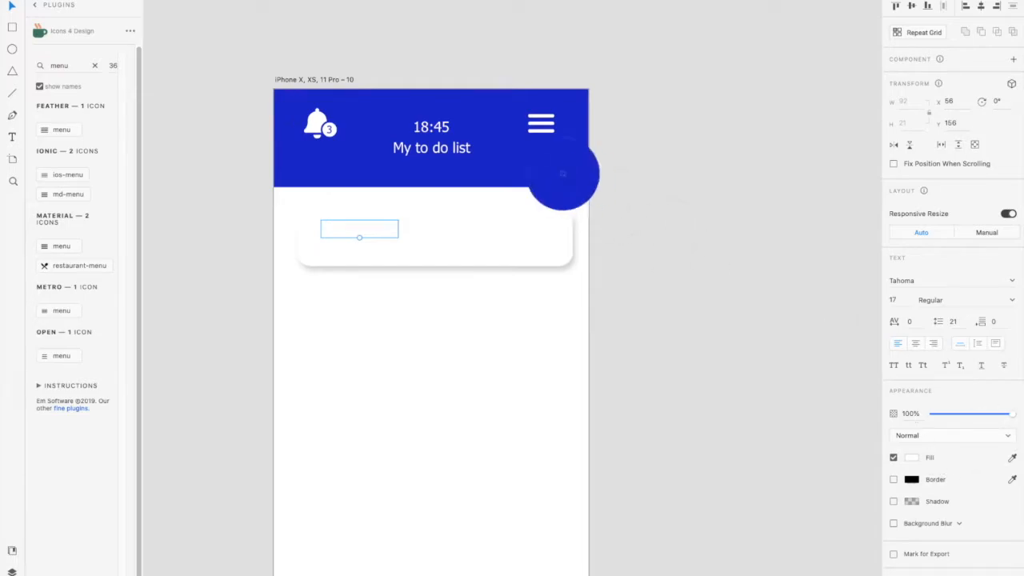
pyautogui.click(552, 168)
pyautogui.click(510, 314)
# - Set the card text's font weight to Bold and scale it down to size 13
pyautogui.click(369, 227)
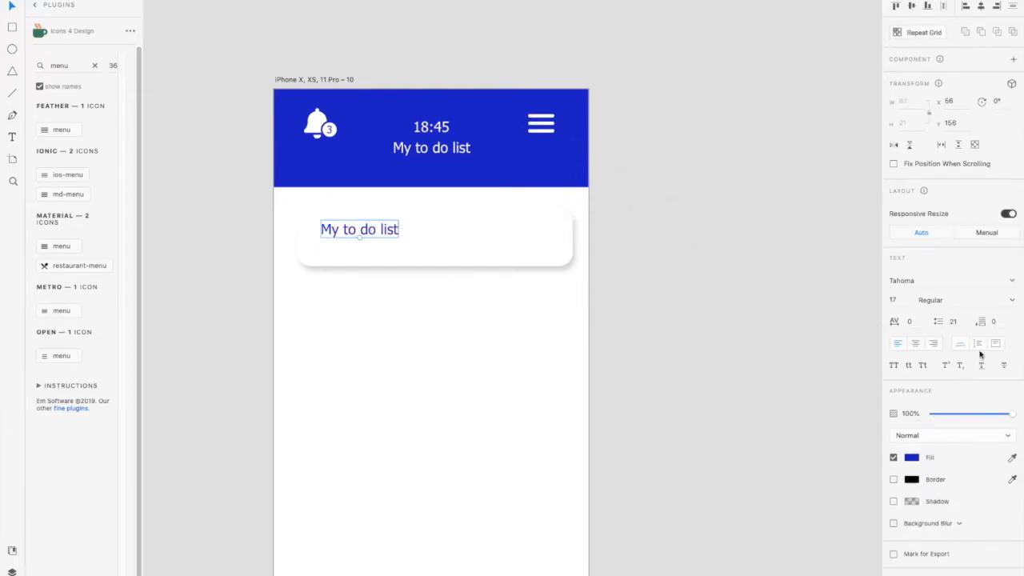
pyautogui.click(1007, 306)
pyautogui.click(947, 326)
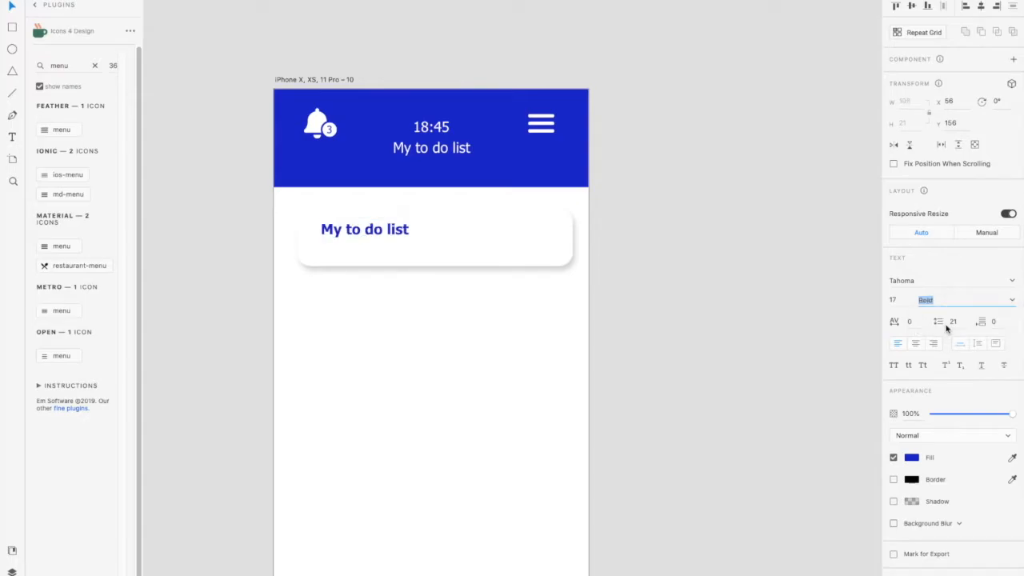
pyautogui.click(363, 230)
pyautogui.moveTo(365, 238); pyautogui.dragTo(362, 231)
# - Replace the bold text on the card with "Todo Title"
pyautogui.scroll(5, 360, 230)
pyautogui.doubleClick(352, 227)
pyautogui.write('Lits')
pyautogui.press('BackSpace')
pyautogui.write('st')
pyautogui.press('BackSpace')
pyautogui.press('BackSpace')
pyautogui.press('BackSpace')
pyautogui.write('To')
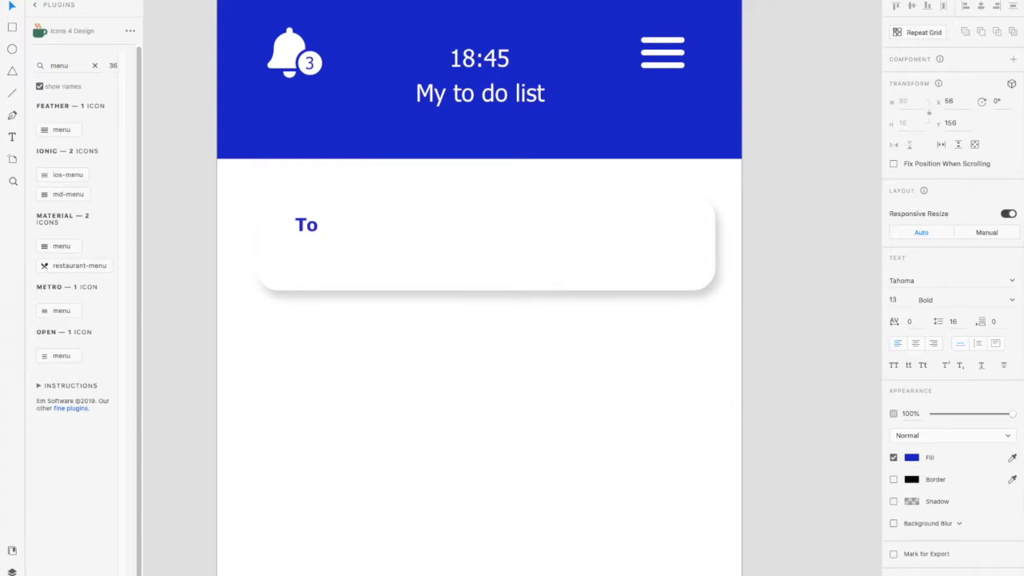
pyautogui.write('do Title')
pyautogui.press('Escape')
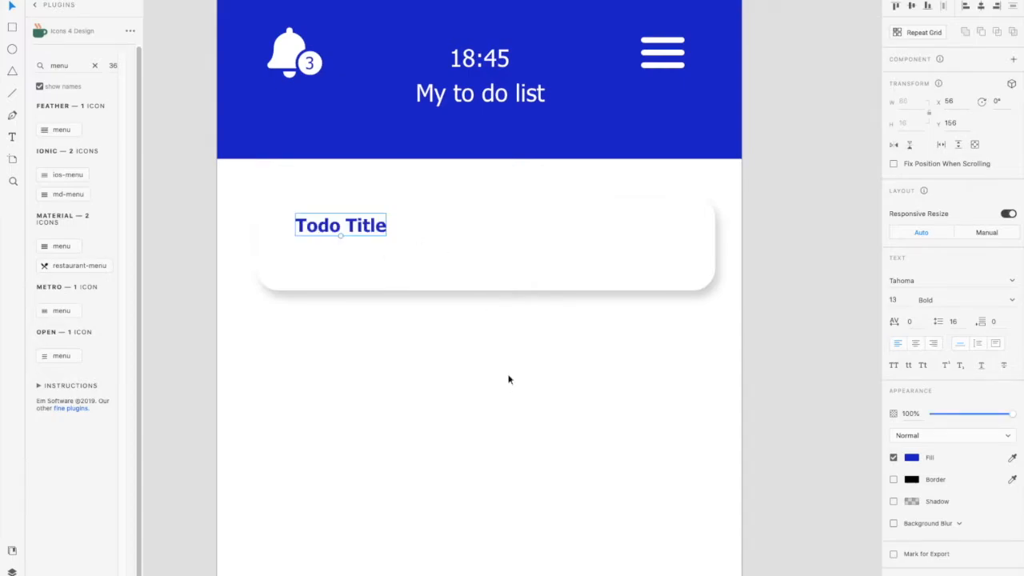
# - Try a blue border of size 1 on the white card and undo it
pyautogui.click(648, 263)
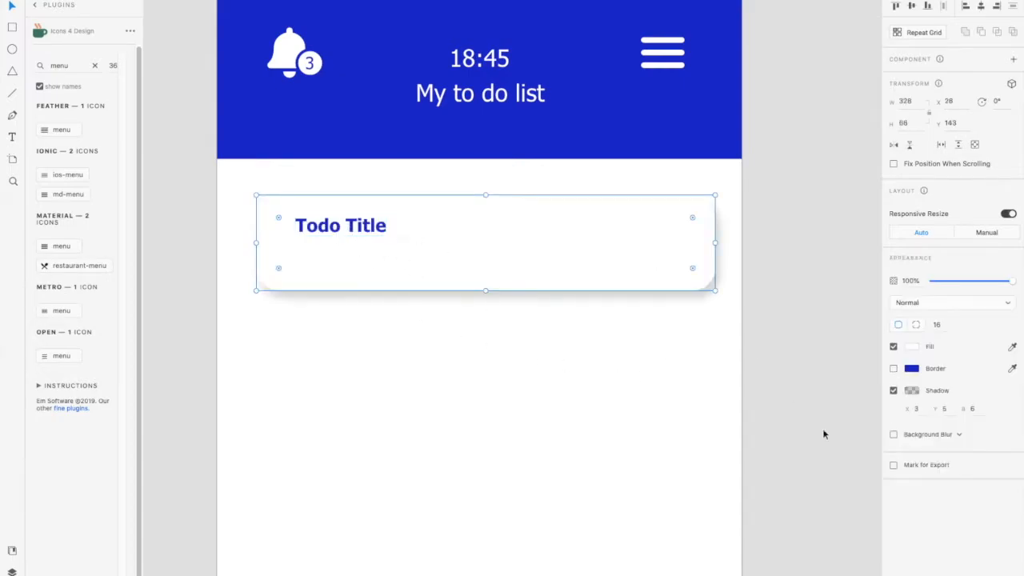
pyautogui.click(893, 369)
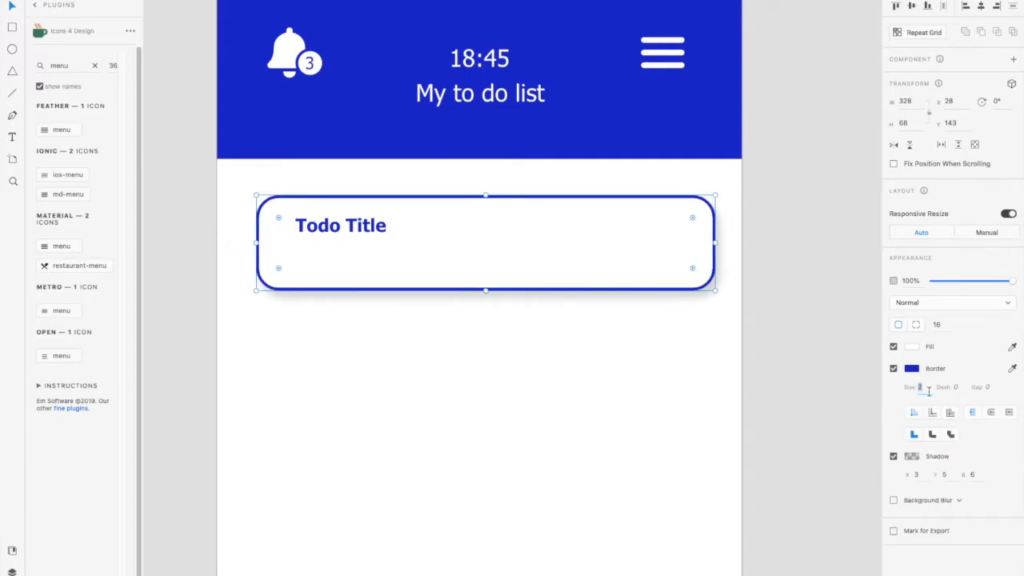
pyautogui.write('1')
pyautogui.click(835, 434)
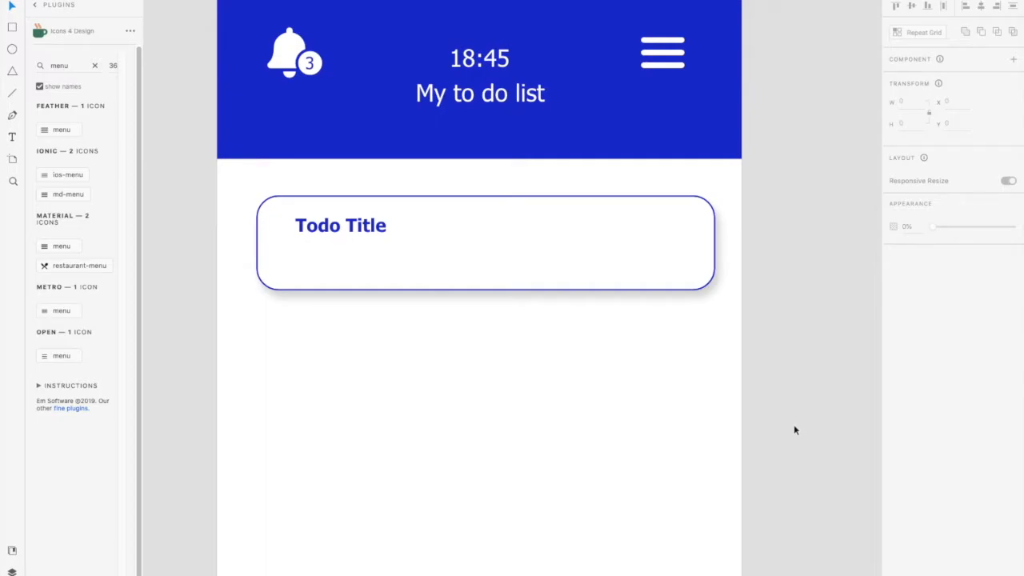
pyautogui.press('super+z')
pyautogui.press('super+z')
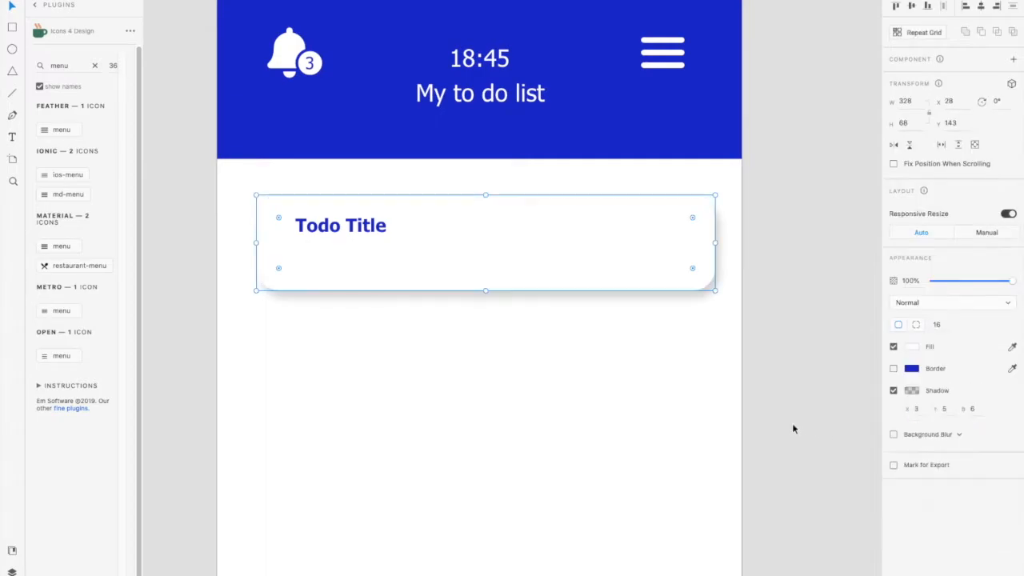
# - Fill the artboard background with light grey #E8E8E8
pyautogui.click(534, 378)
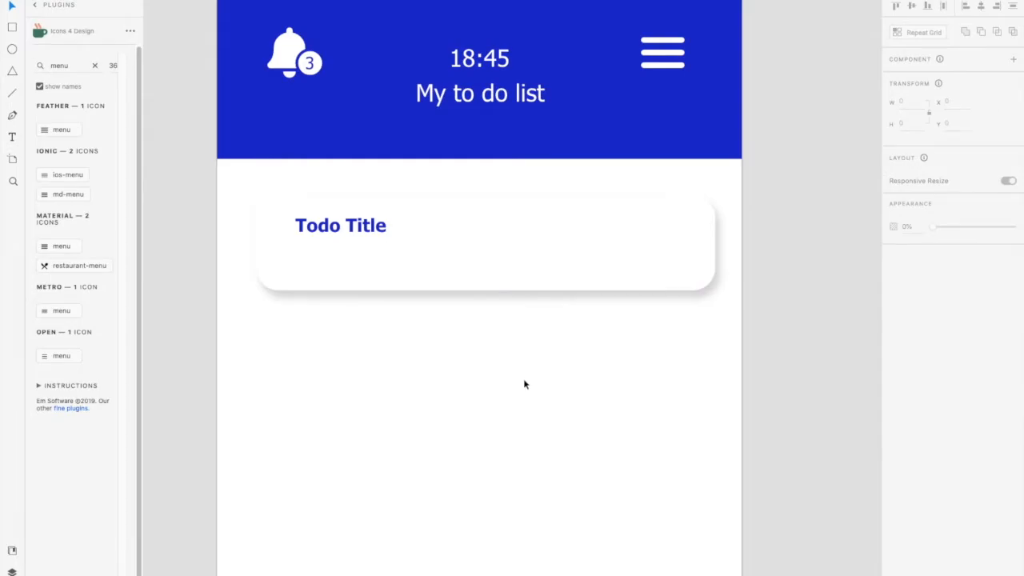
pyautogui.click(660, 408)
pyautogui.click(912, 309)
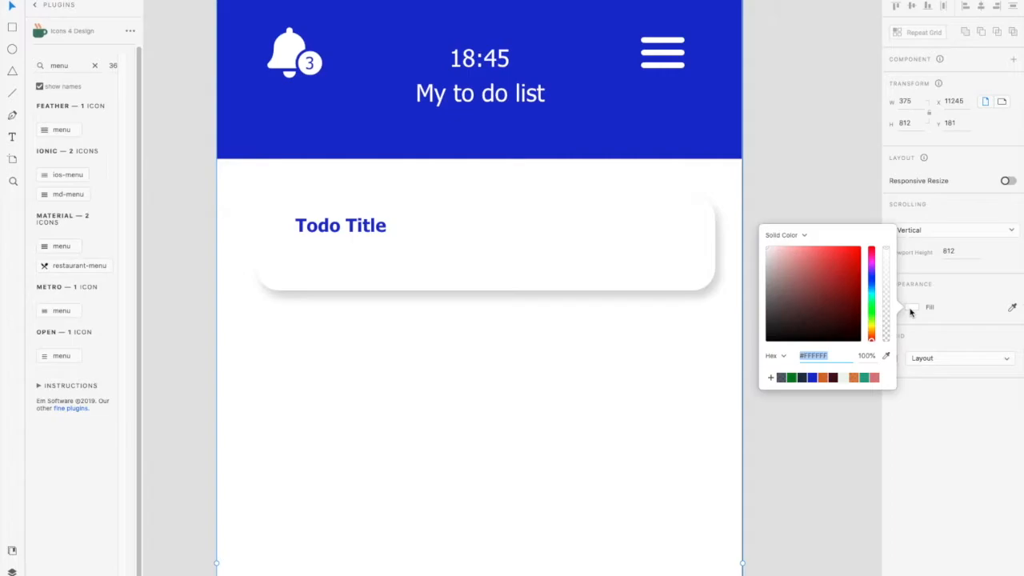
pyautogui.moveTo(774, 254)
pyautogui.mouseDown()
pyautogui.moveTo(770, 268)
pyautogui.moveTo(765, 258)
pyautogui.mouseUp()
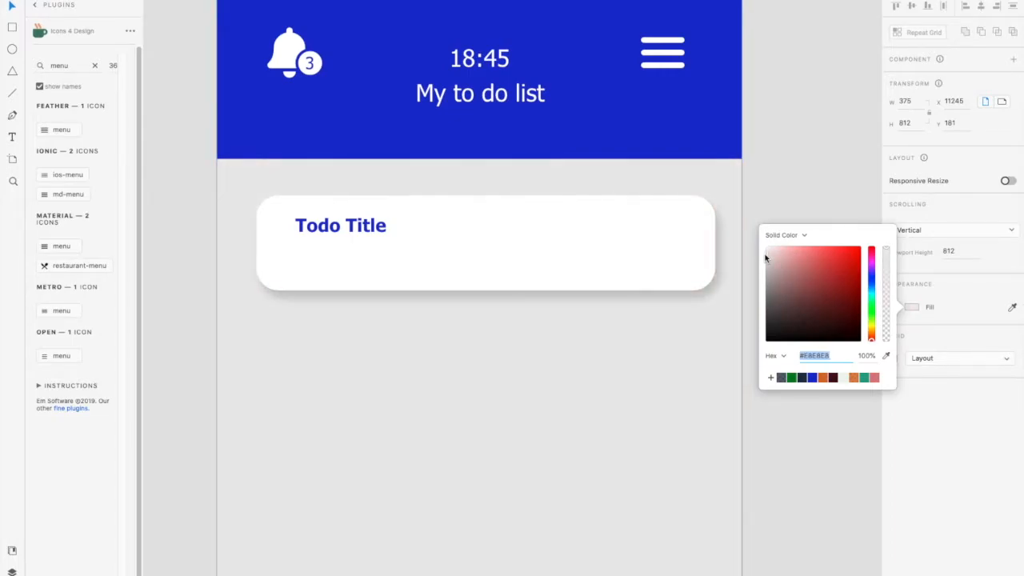
pyautogui.click(675, 361)
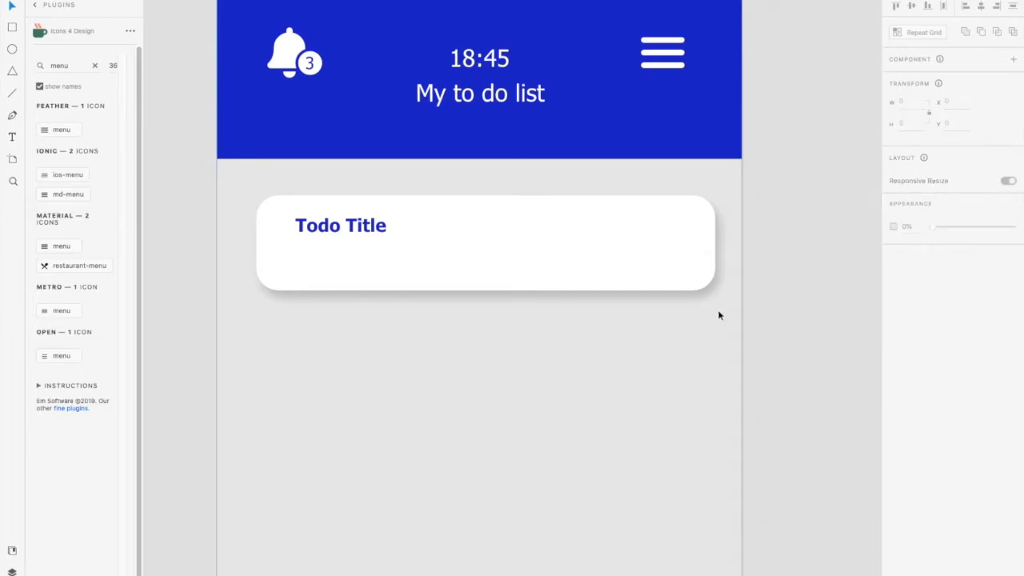
pyautogui.click(710, 354)
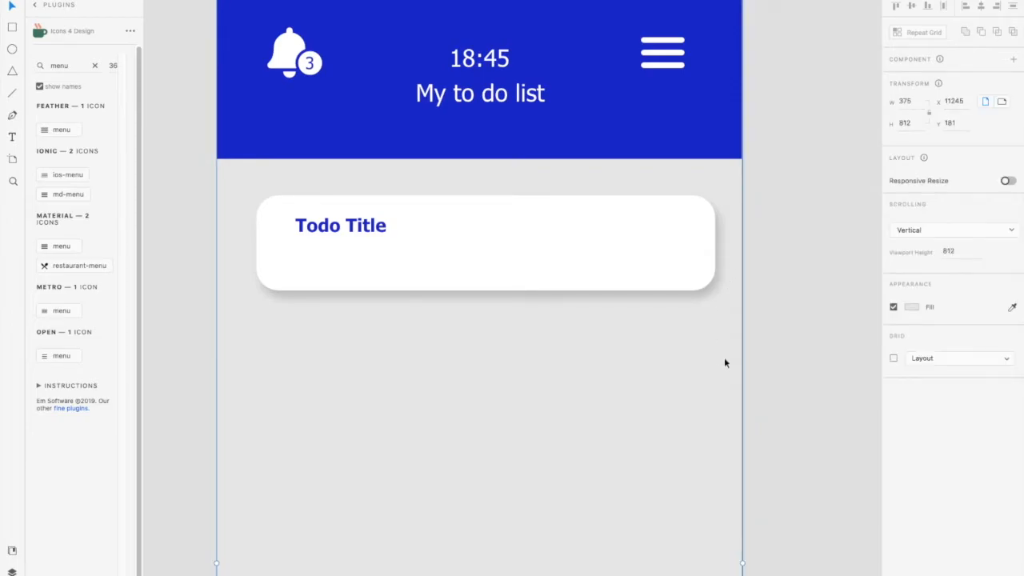
pyautogui.click(912, 307)
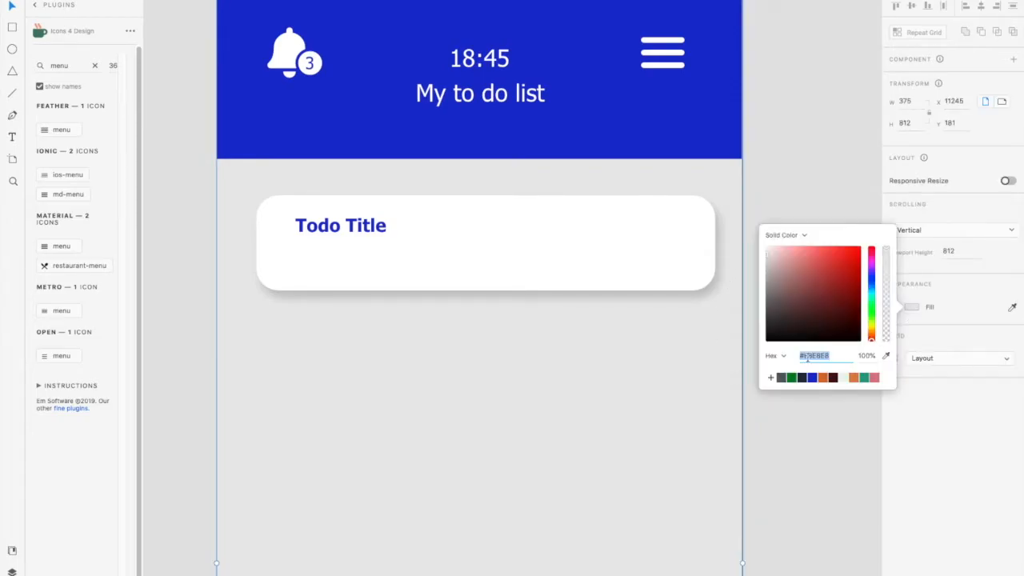
pyautogui.click(681, 392)
# - Duplicate the "Todo Title" text just below itself on the card and change the copy to "Description"
pyautogui.click(337, 240)
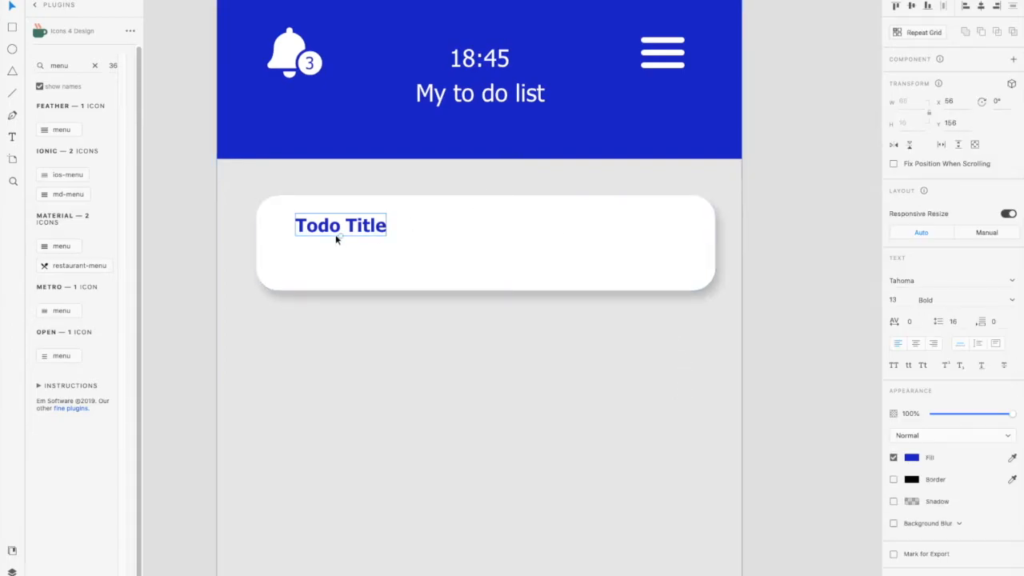
pyautogui.moveTo(345, 225); pyautogui.dragTo(342, 257)
pyautogui.doubleClick(341, 256)
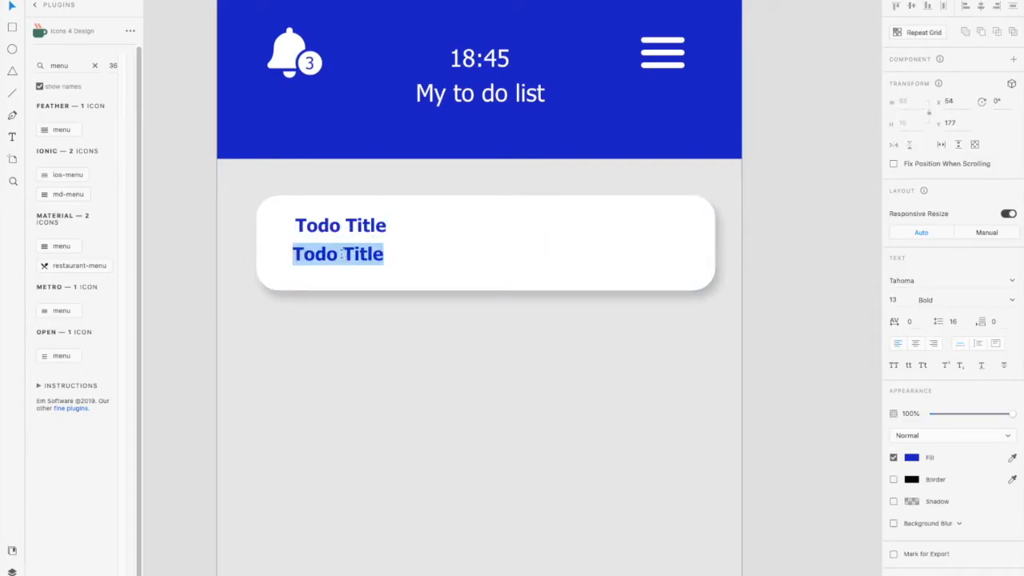
pyautogui.write('Descriptino')
pyautogui.press('BackSpace')
pyautogui.press('BackSpace')
pyautogui.write('ptino')
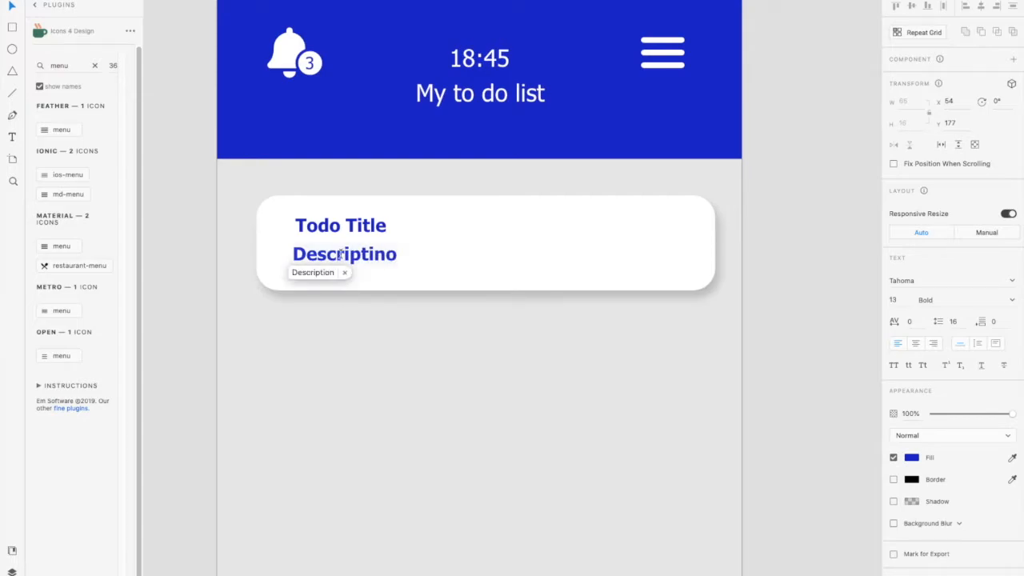
pyautogui.press('BackSpace')
pyautogui.press('BackSpace')
pyautogui.write('on')
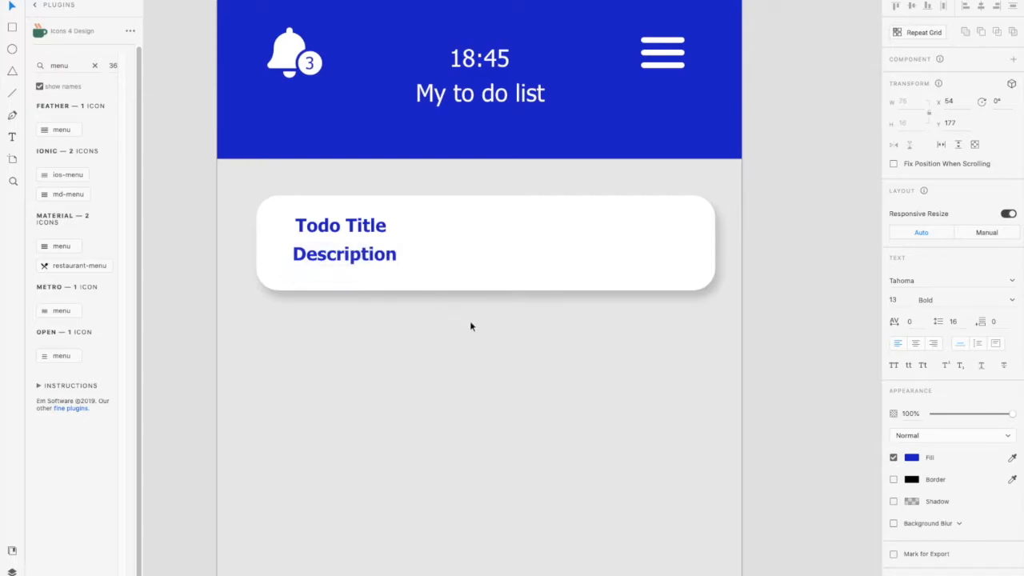
pyautogui.press('Escape')
pyautogui.click(911, 481)
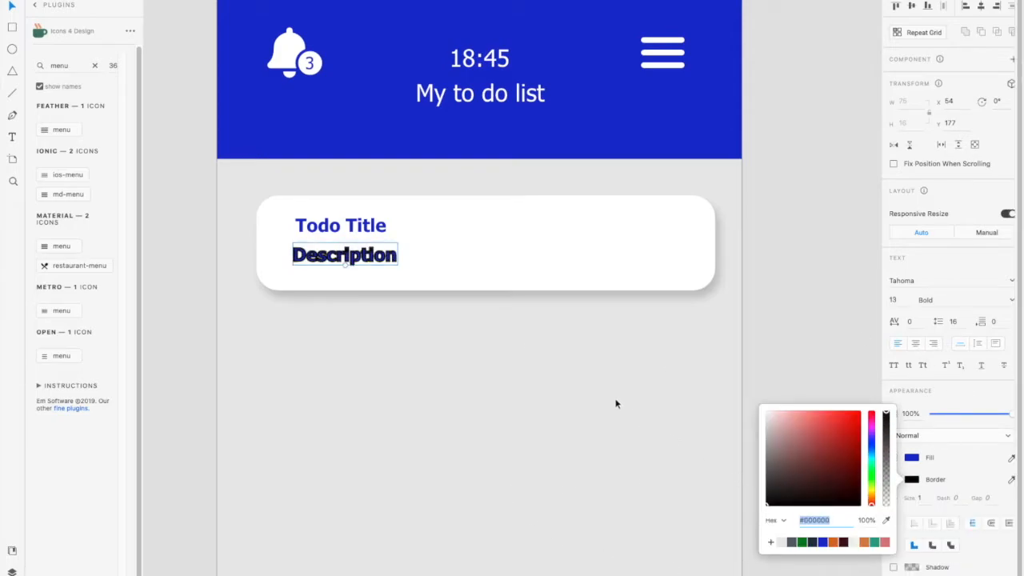
pyautogui.click(638, 405)
pyautogui.press('super+z')
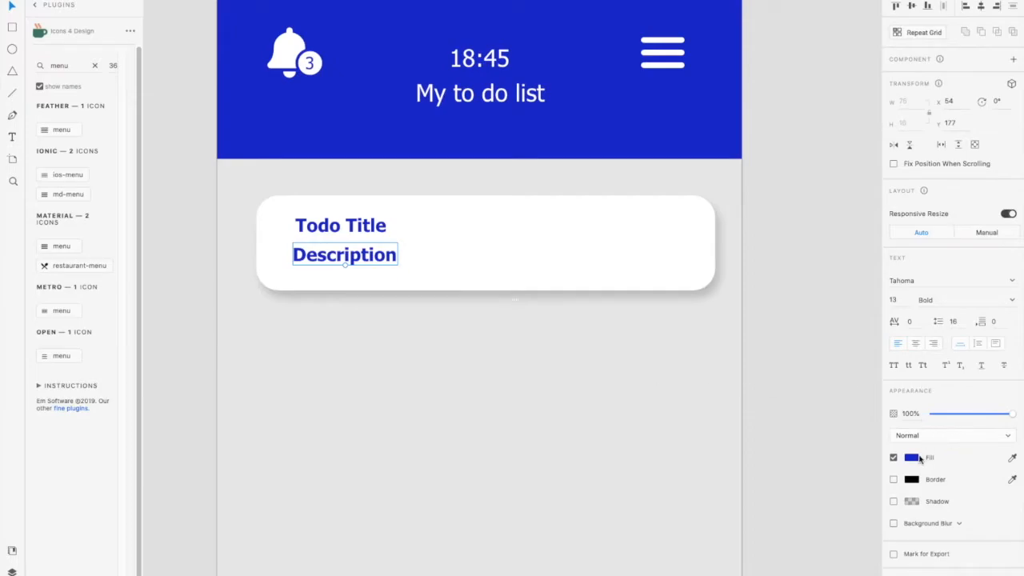
# - Fill the "Description" text with black and set its font weight to Regular
pyautogui.click(911, 456)
pyautogui.click(769, 430)
pyautogui.moveTo(736, 473); pyautogui.dragTo(726, 490)
pyautogui.click(487, 395)
pyautogui.click(357, 257)
pyautogui.click(924, 299)
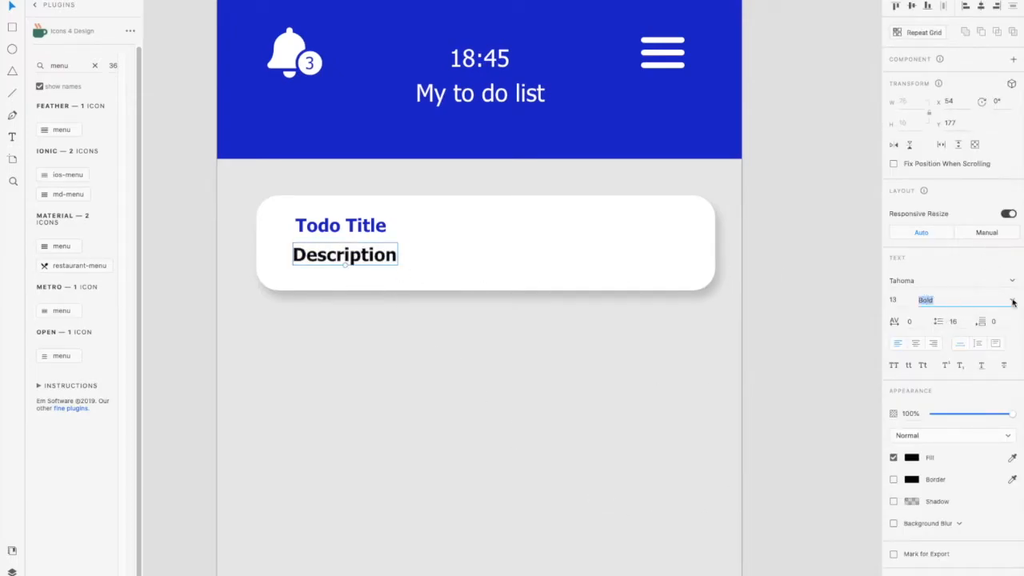
pyautogui.click(1013, 299)
pyautogui.click(939, 316)
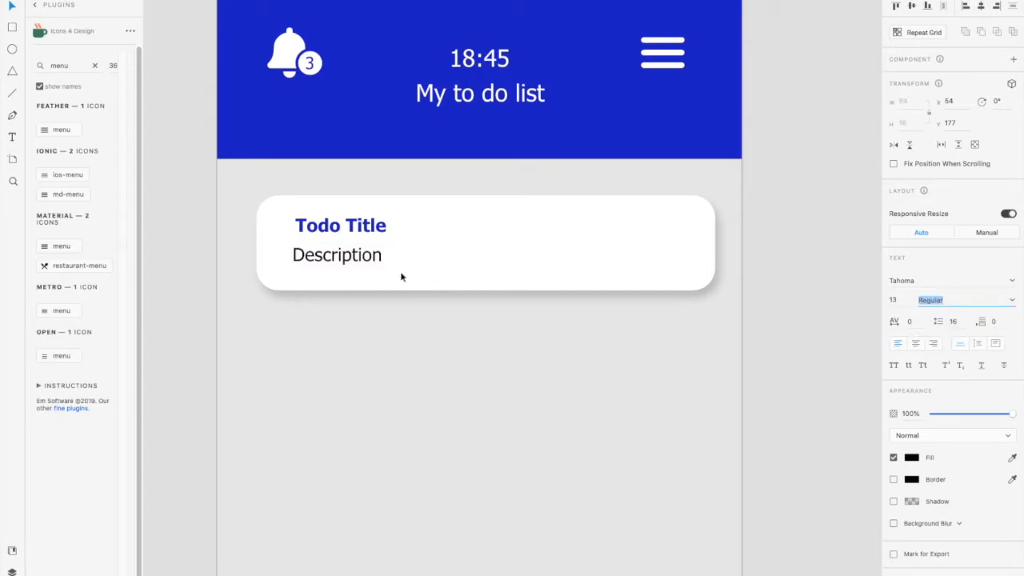
# - Line up "Description" beneath "Todo Title" and shift both texts slightly down on the card, with the title at Y 159
pyautogui.moveTo(345, 257); pyautogui.dragTo(345, 236)
pyautogui.keyDown('shift'); pyautogui.click(338, 225); pyautogui.keyUp('shift')
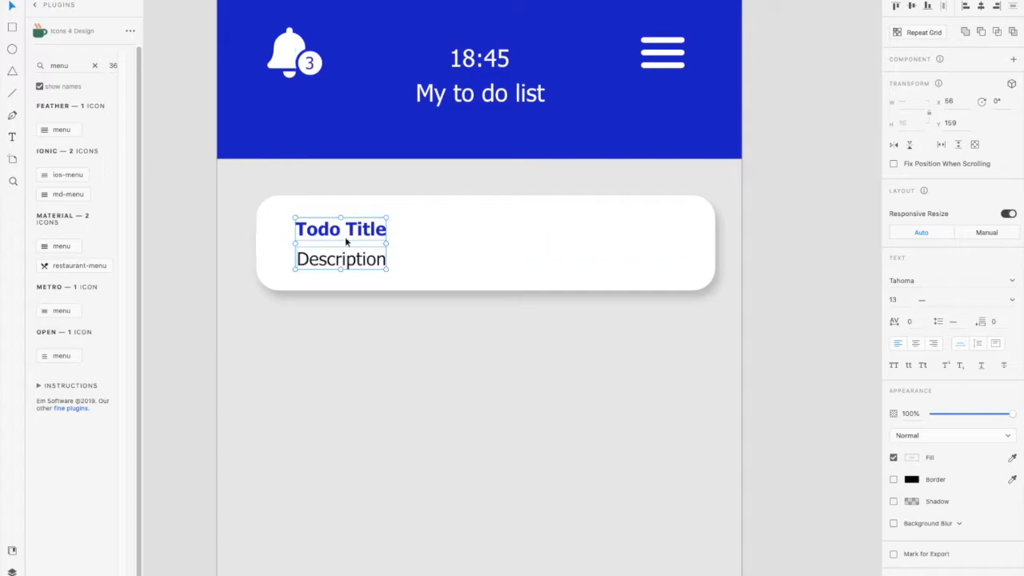
pyautogui.click(521, 376)
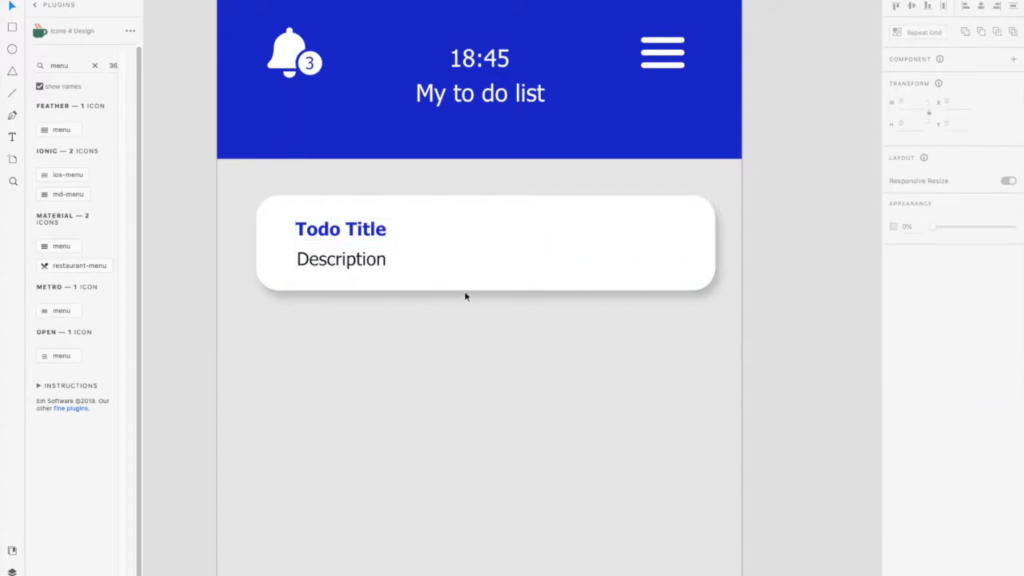
# - Insert the Awesome share-alt icon into the artboard and place it at the card's right end, about 25 by 26 in size
pyautogui.doubleClick(74, 64)
pyautogui.write('share')
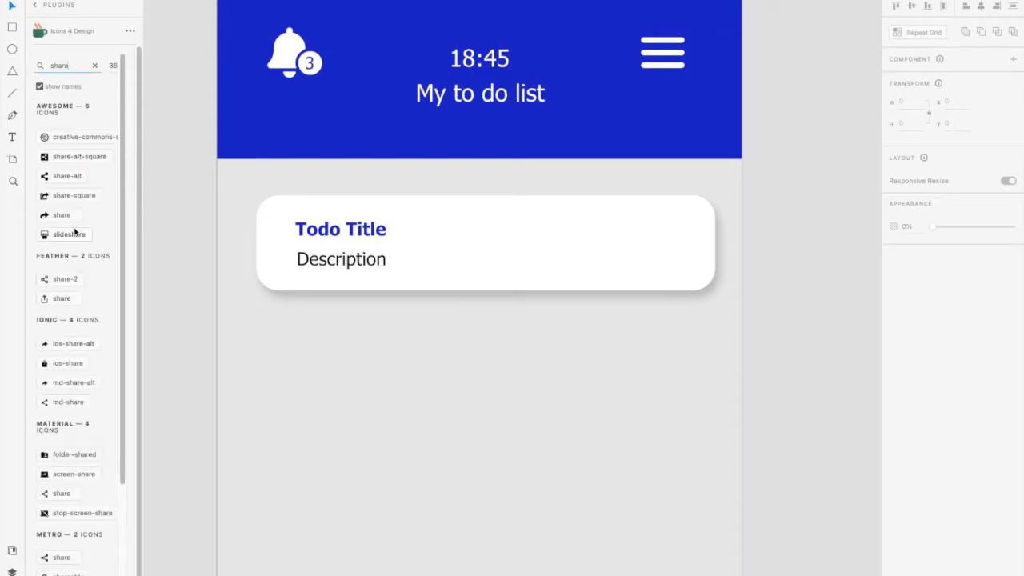
pyautogui.scroll(2, 293, 123)
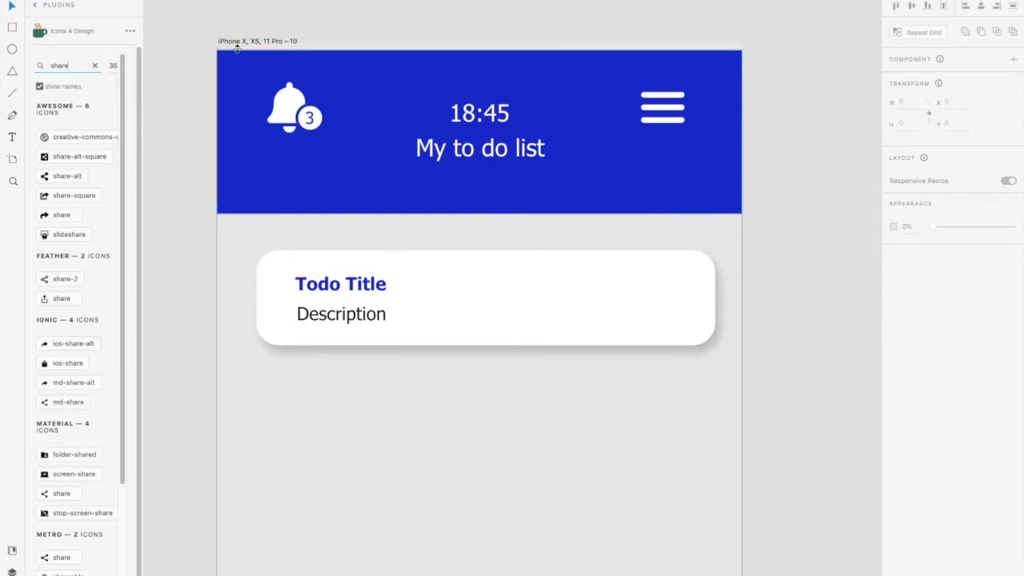
pyautogui.click(233, 42)
pyautogui.click(57, 176)
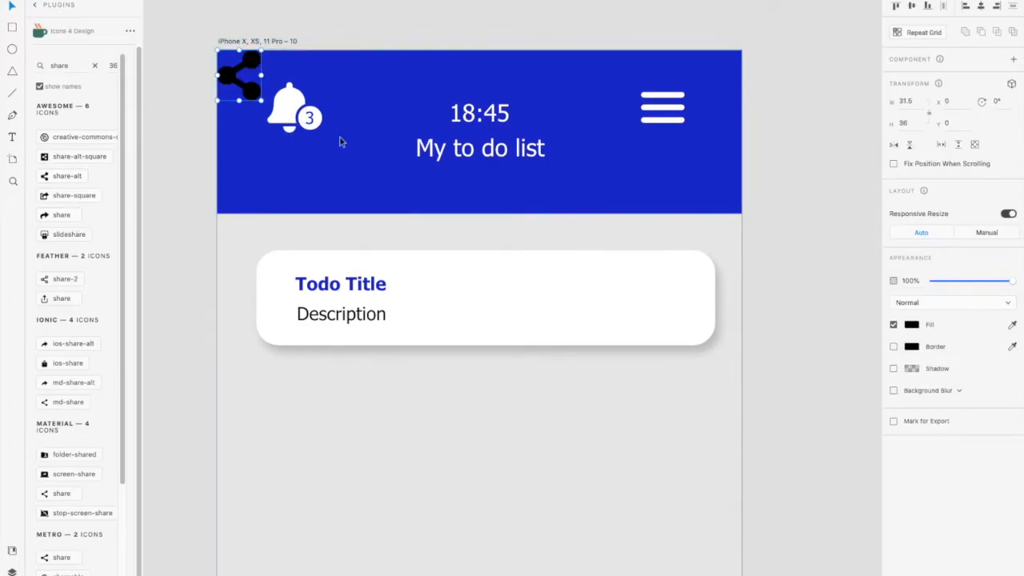
pyautogui.moveTo(232, 68); pyautogui.dragTo(667, 285)
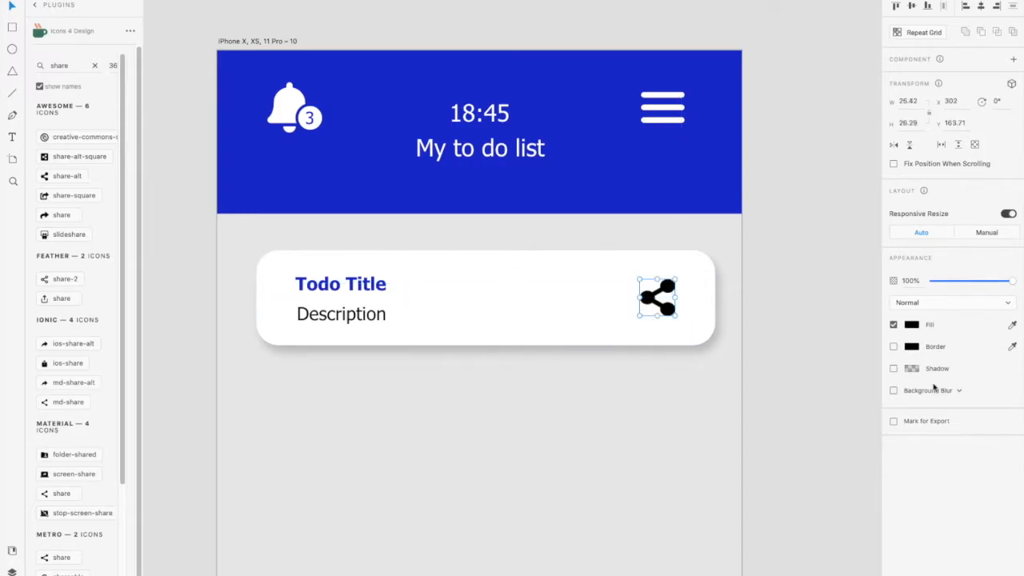
# - Fill the share icon with the blue sampled from the header
pyautogui.click(1012, 325)
pyautogui.click(651, 188)
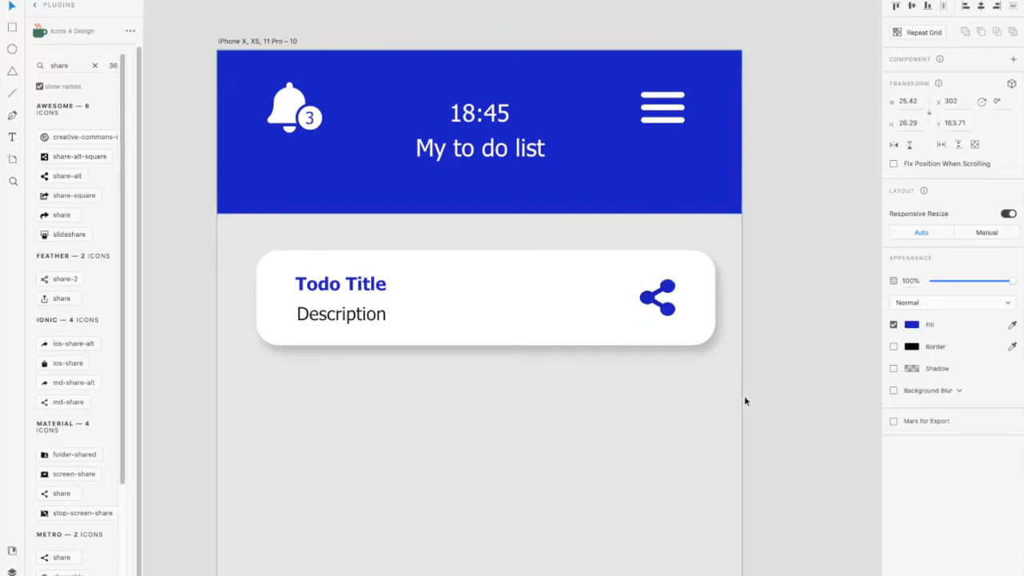
pyautogui.click(744, 395)
# - Group the white card, its two texts and the share icon
pyautogui.scroll(-2, 691, 419)
pyautogui.scroll(-2, 691, 419)
pyautogui.scroll(-2, 691, 418)
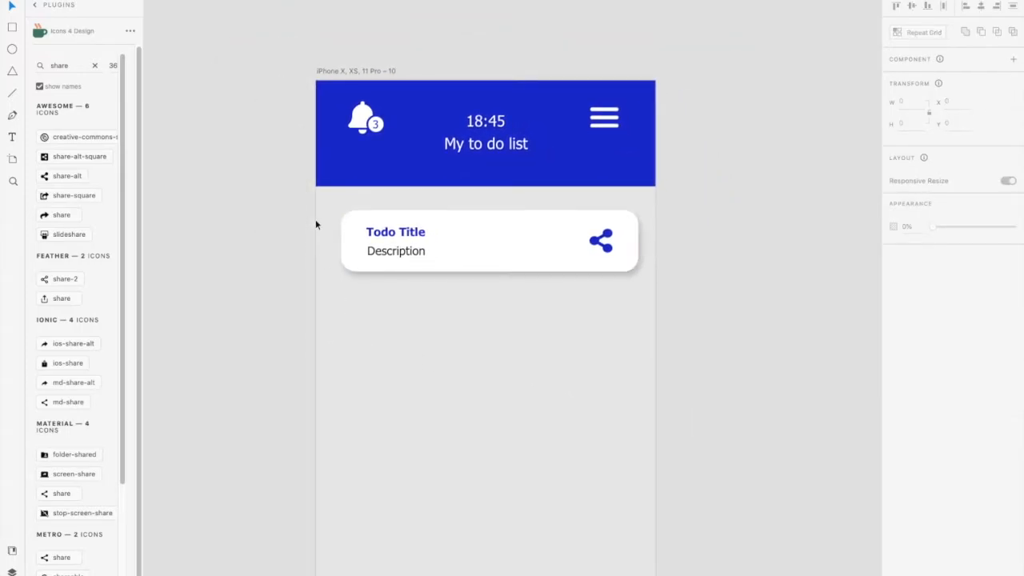
pyautogui.moveTo(270, 195); pyautogui.dragTo(706, 320)
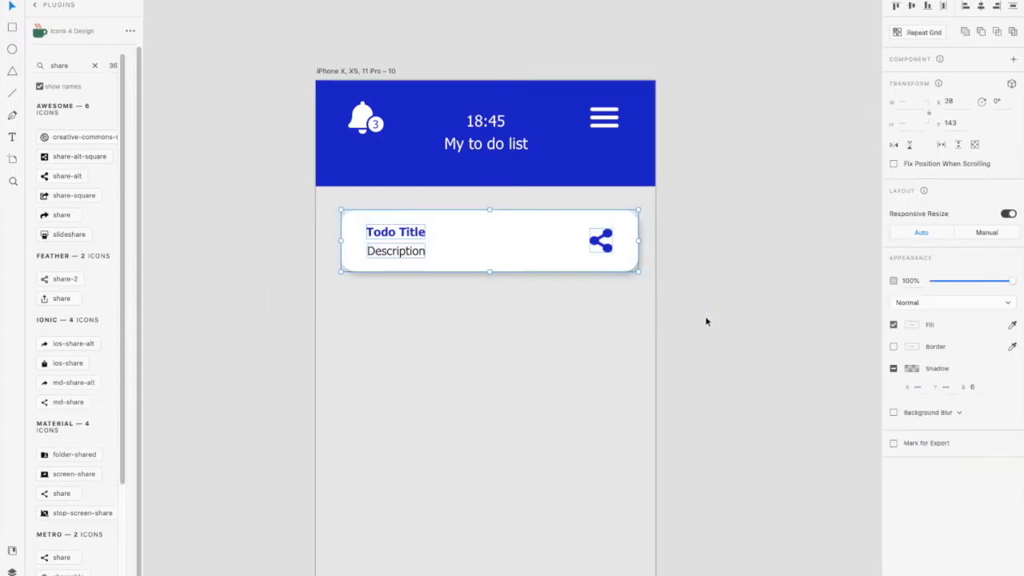
pyautogui.press('super+g')
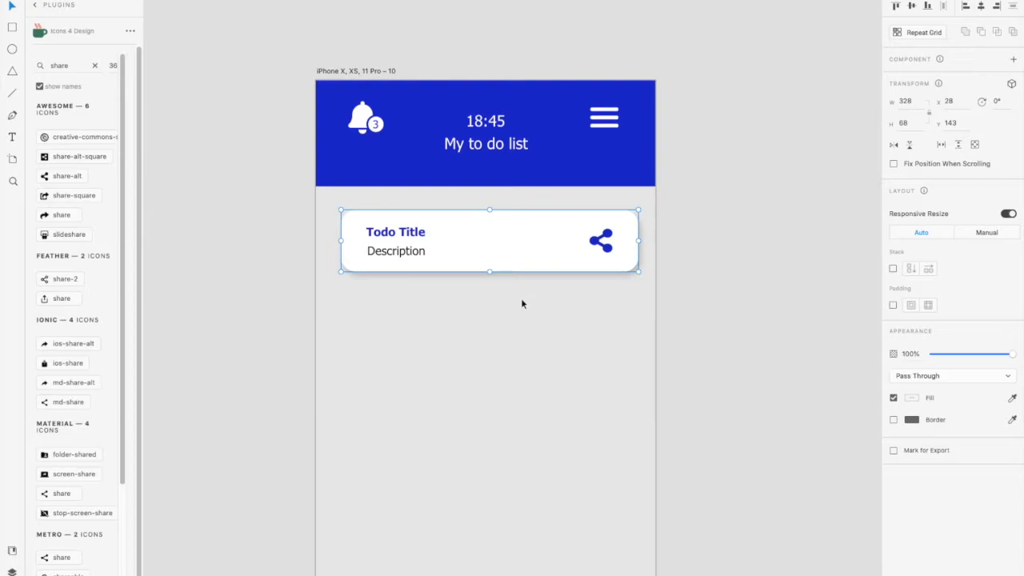
# - Turn the grouped task card into a repeat grid and extend it vertically to just past the artboard's lower edge
pyautogui.press('super+r')
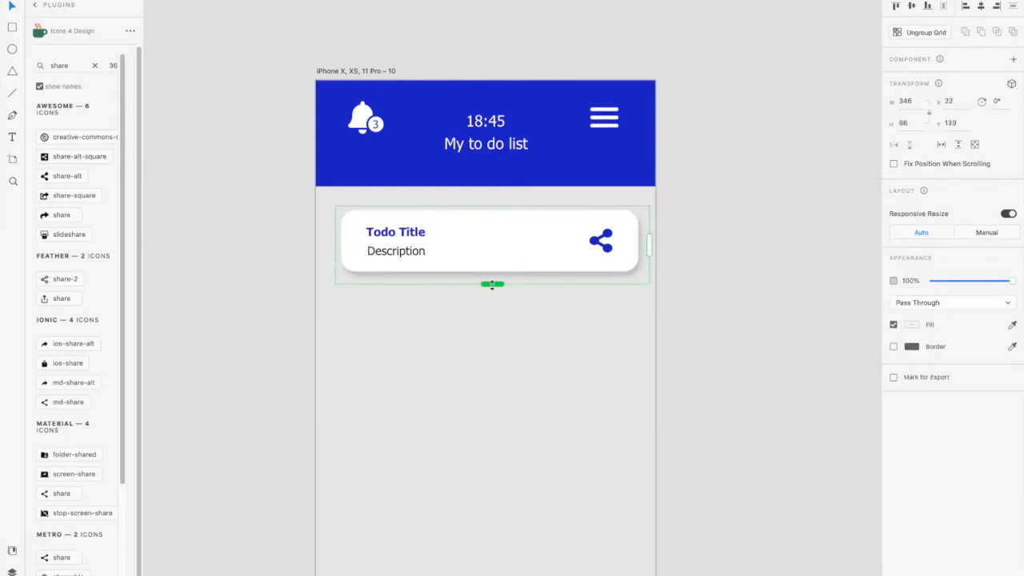
pyautogui.moveTo(491, 285); pyautogui.dragTo(475, 540)
pyautogui.scroll(-5, 480, 496)
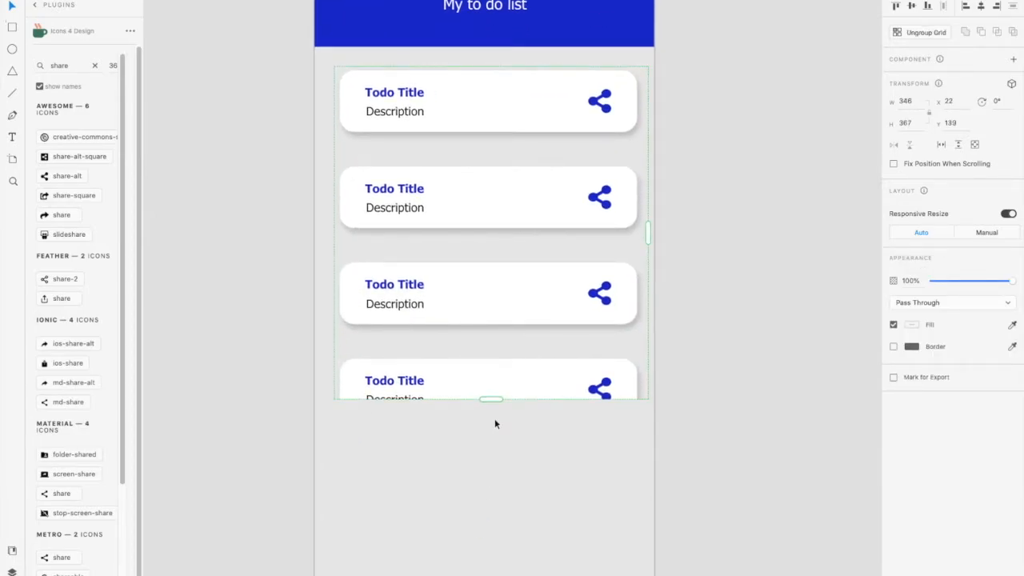
pyautogui.moveTo(491, 419); pyautogui.dragTo(496, 462)
pyautogui.press('super+z')
pyautogui.scroll(-2, 499, 453)
pyautogui.scroll(-3, 509, 487)
pyautogui.moveTo(480, 382); pyautogui.dragTo(494, 544)
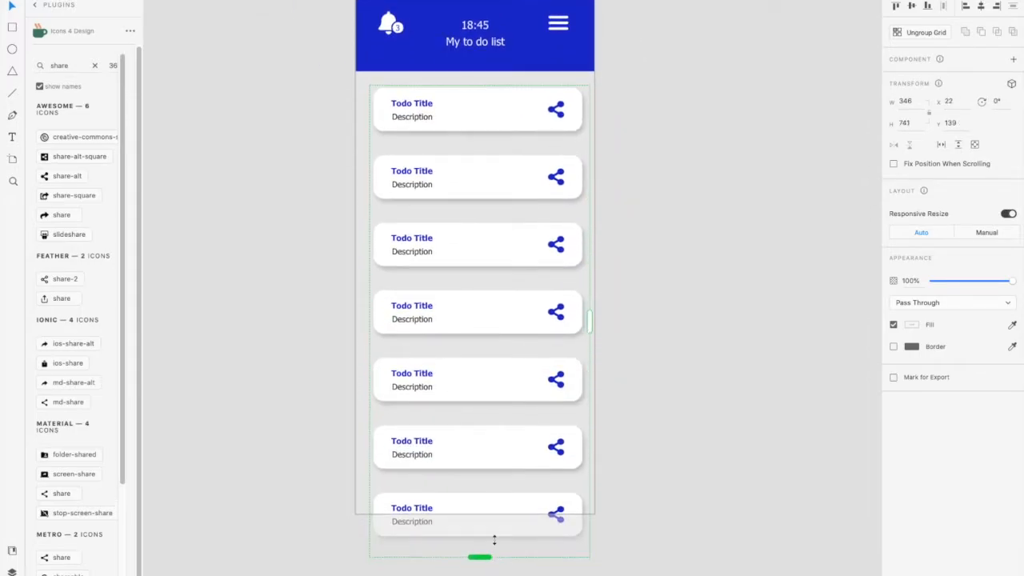
# - Tighten the gaps between the repeated cards, adjust the grid to about 660 high at X 15, Y 143, and ungroup it
pyautogui.moveTo(478, 482); pyautogui.dragTo(492, 390)
pyautogui.moveTo(482, 469); pyautogui.dragTo(486, 507)
pyautogui.moveTo(496, 184); pyautogui.dragTo(491, 184)
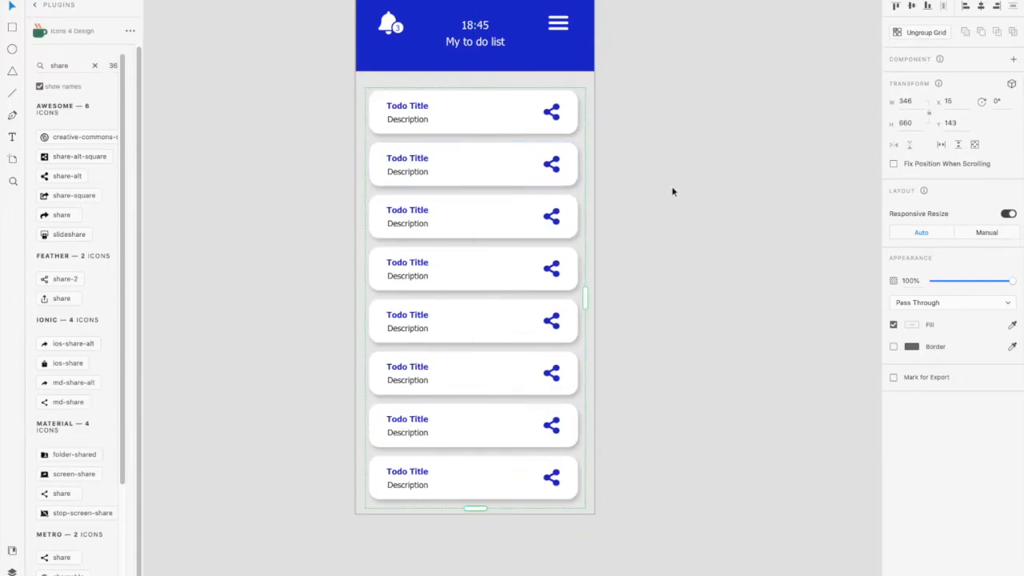
pyautogui.click(917, 35)
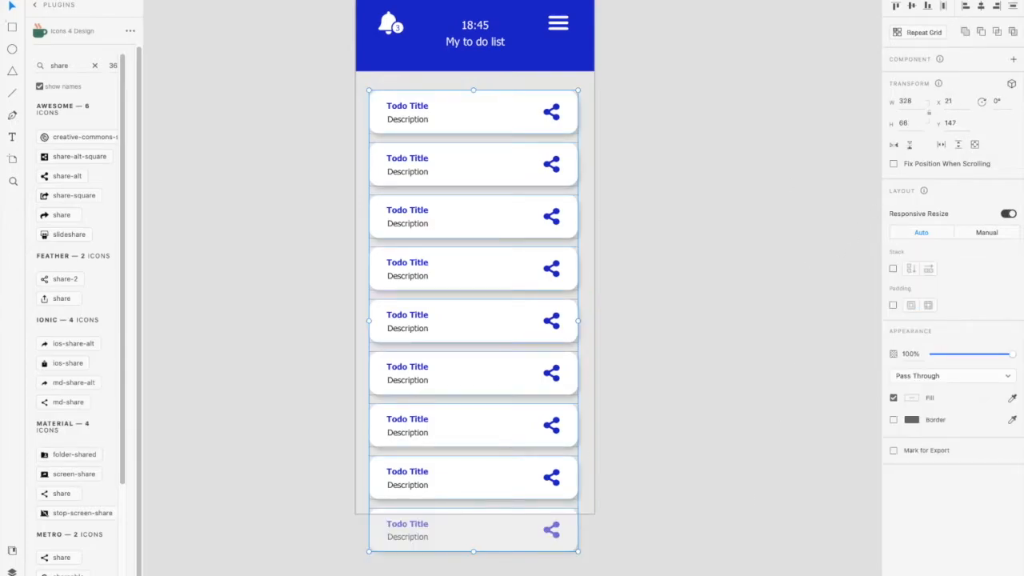
pyautogui.click(264, 228)
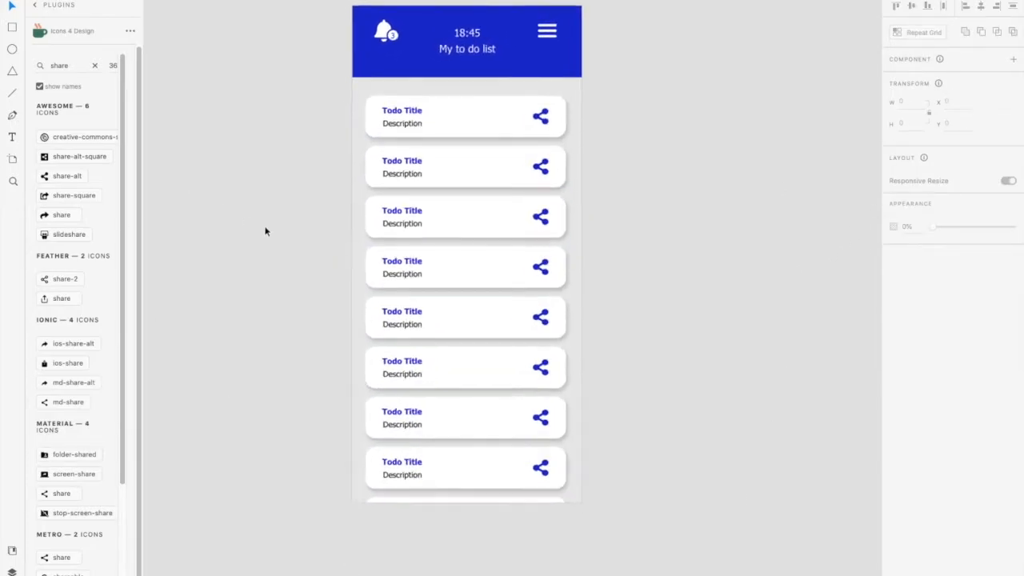
# - Copy the white rectangle from the first card onto the pasteboard beside the artboard and narrow it to about 91 wide
pyautogui.click(542, 120)
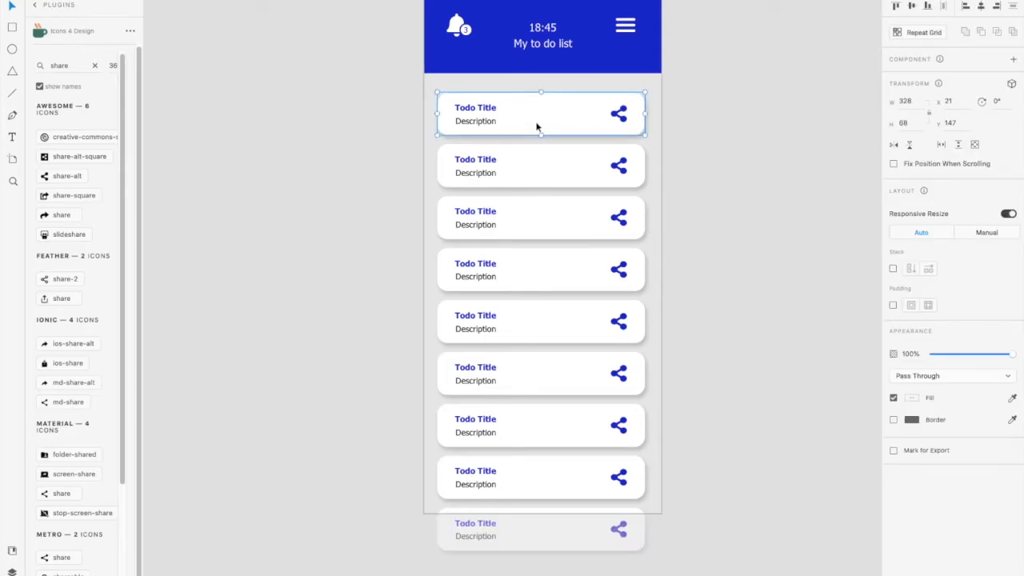
pyautogui.doubleClick(538, 126)
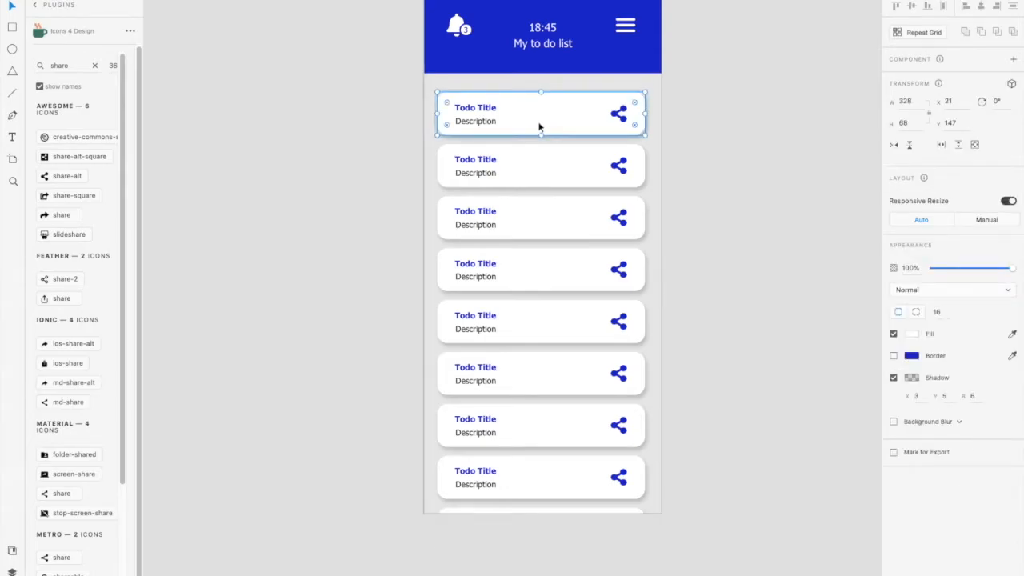
pyautogui.click(332, 125)
pyautogui.press('super+v')
pyautogui.moveTo(538, 124); pyautogui.dragTo(278, 122)
pyautogui.moveTo(387, 114); pyautogui.dragTo(323, 117)
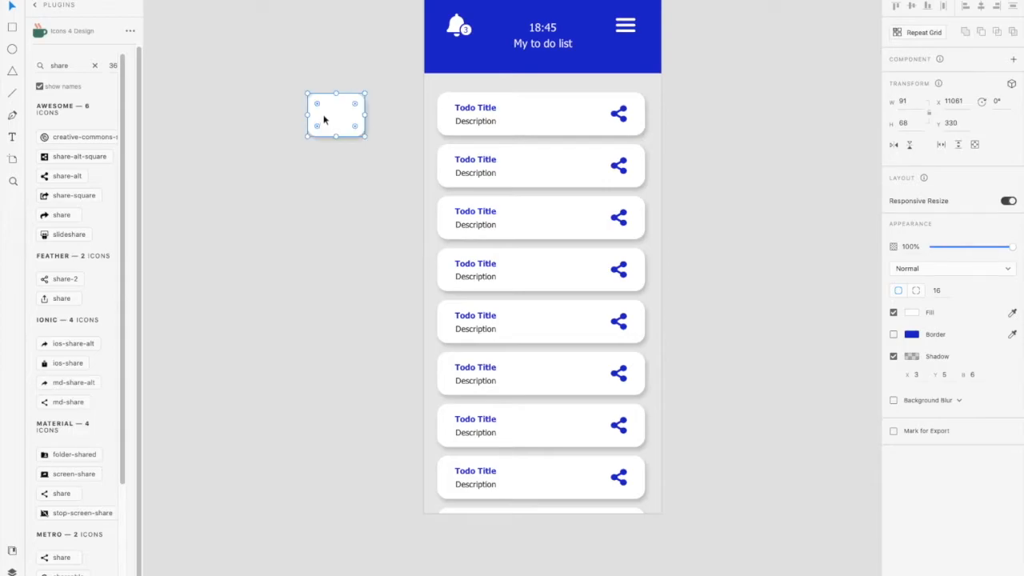
# - Remove the copied rectangle's shadow, fill it with red #D33131 and save that colour as a swatch
pyautogui.click(894, 357)
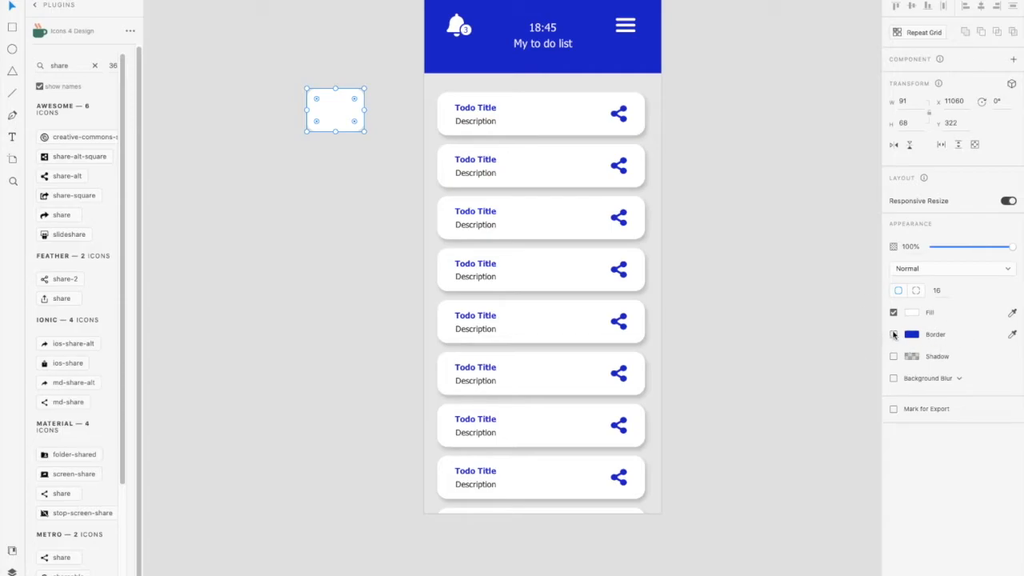
pyautogui.click(911, 314)
pyautogui.moveTo(844, 296); pyautogui.dragTo(839, 270)
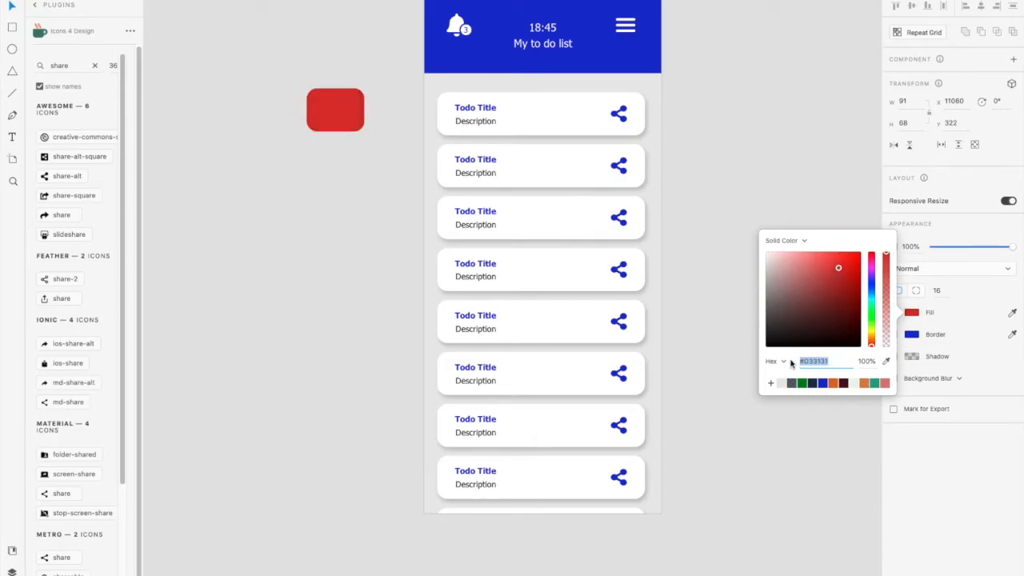
pyautogui.click(771, 384)
pyautogui.click(338, 235)
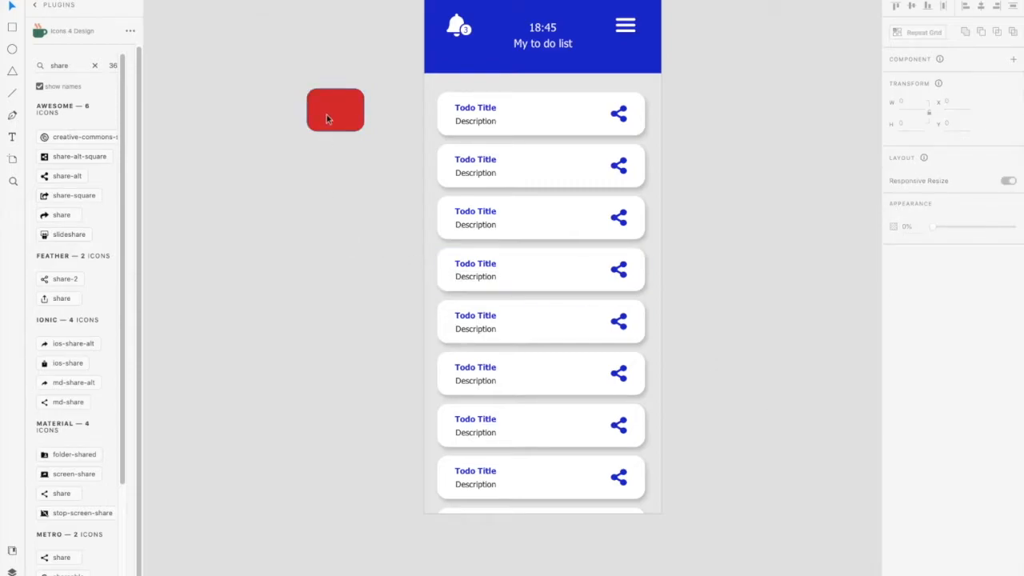
# - Narrow the red rectangle to about 83 wide
pyautogui.click(326, 116)
pyautogui.moveTo(308, 110); pyautogui.dragTo(312, 111)
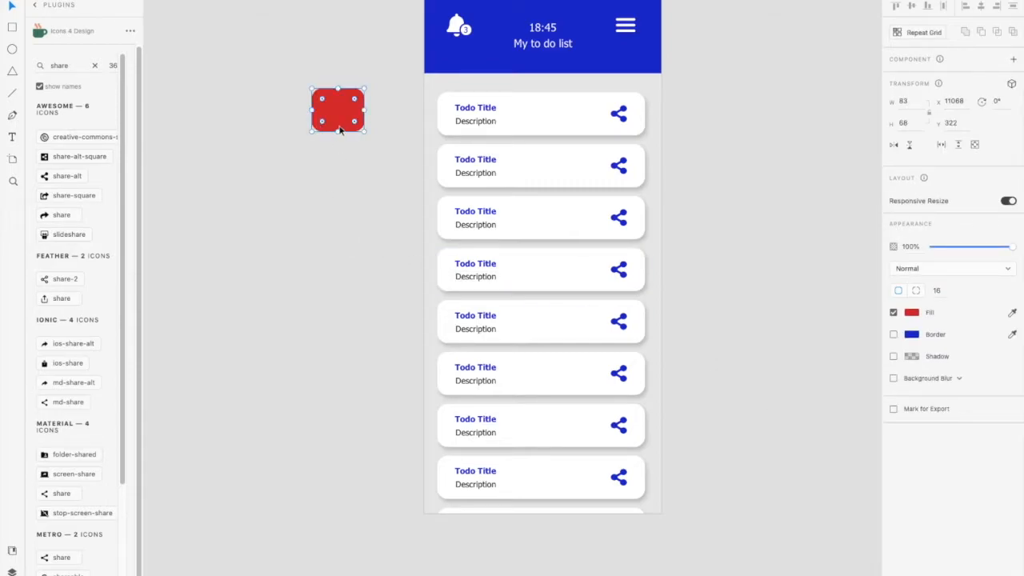
pyautogui.click(360, 192)
# - Search the icon library for "delete", insert a solid trash icon and place it on the red rectangle
pyautogui.doubleClick(70, 66)
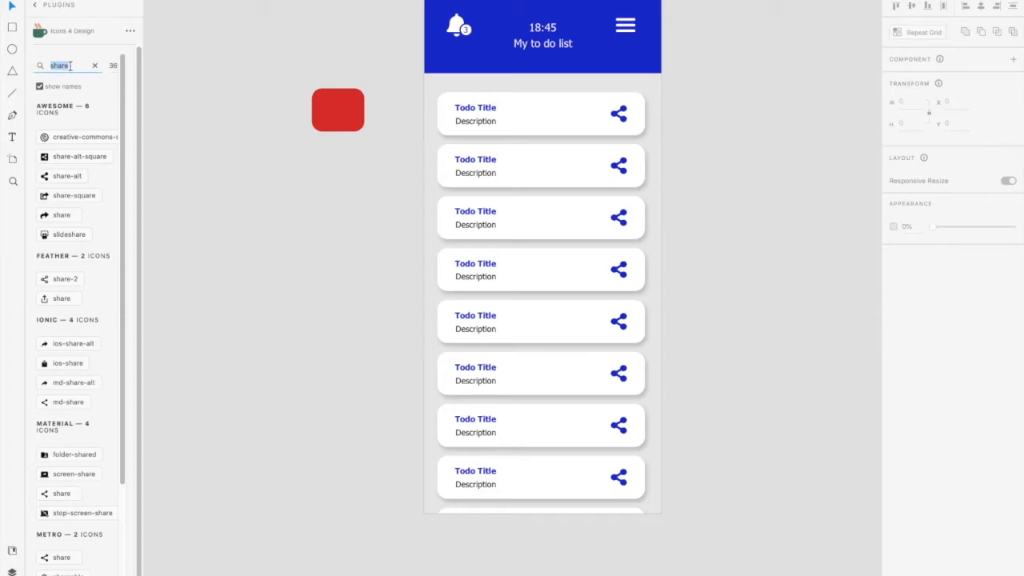
pyautogui.write('delete')
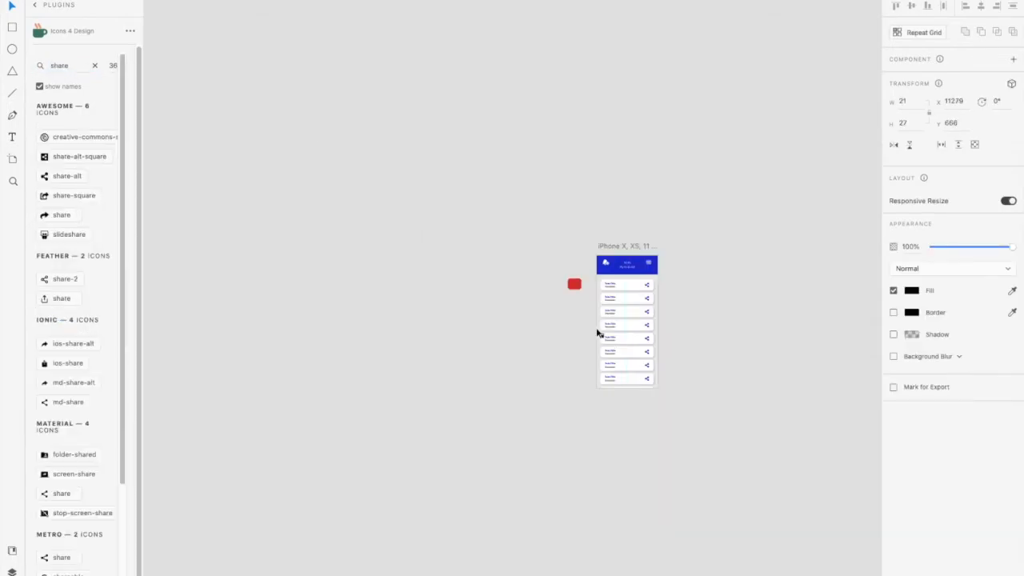
pyautogui.scroll(3, 599, 333)
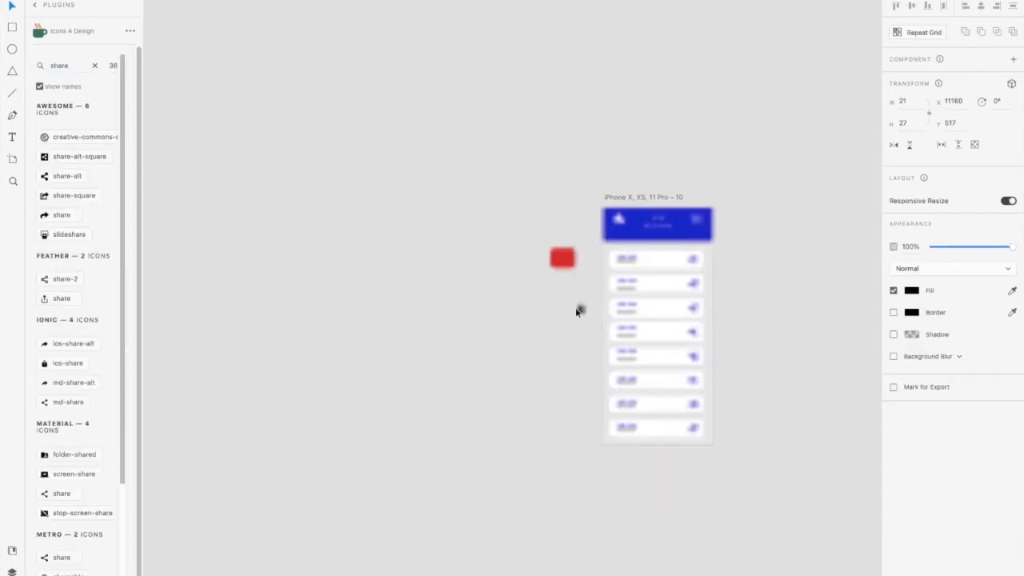
pyautogui.scroll(5, 562, 259)
pyautogui.moveTo(562, 259)
pyautogui.mouseDown()
pyautogui.moveTo(520, 266)
pyautogui.moveTo(572, 261)
pyautogui.moveTo(555, 257)
pyautogui.mouseUp()
pyautogui.scroll(2, 555, 258)
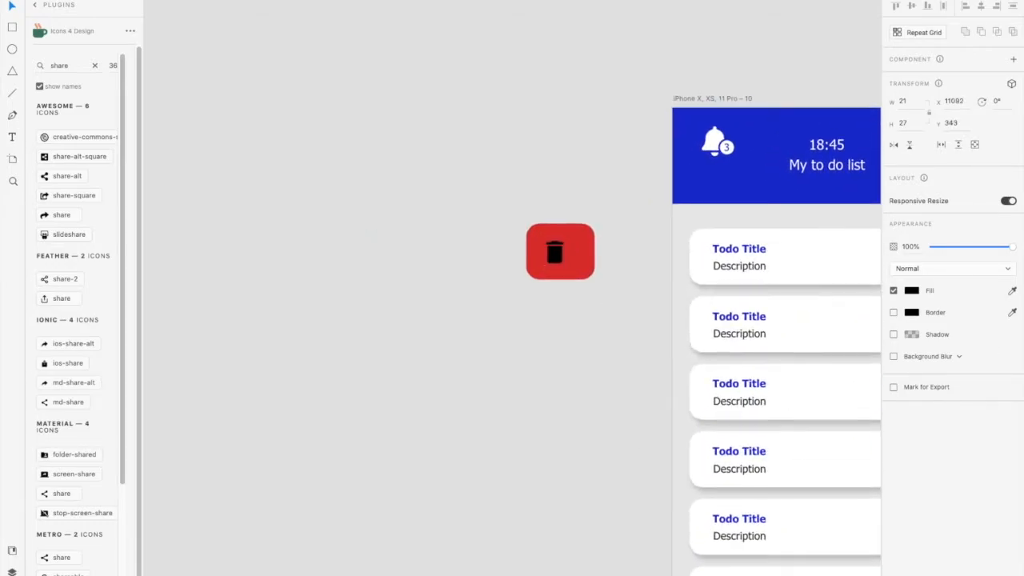
# - Fill the trash icon with white
pyautogui.click(910, 292)
pyautogui.moveTo(804, 280); pyautogui.dragTo(734, 187)
pyautogui.click(604, 316)
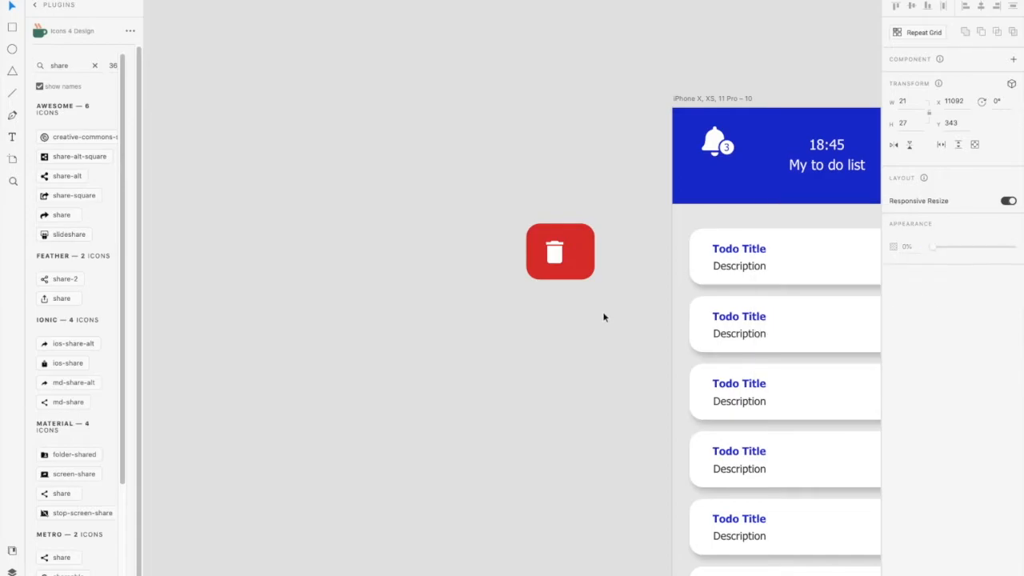
# - Resize the trash icon to about 21 by 25 and centre it in the upper half of the red rectangle
pyautogui.scroll(4, 604, 317)
pyautogui.hscroll(3, 604, 318)
pyautogui.click(464, 221)
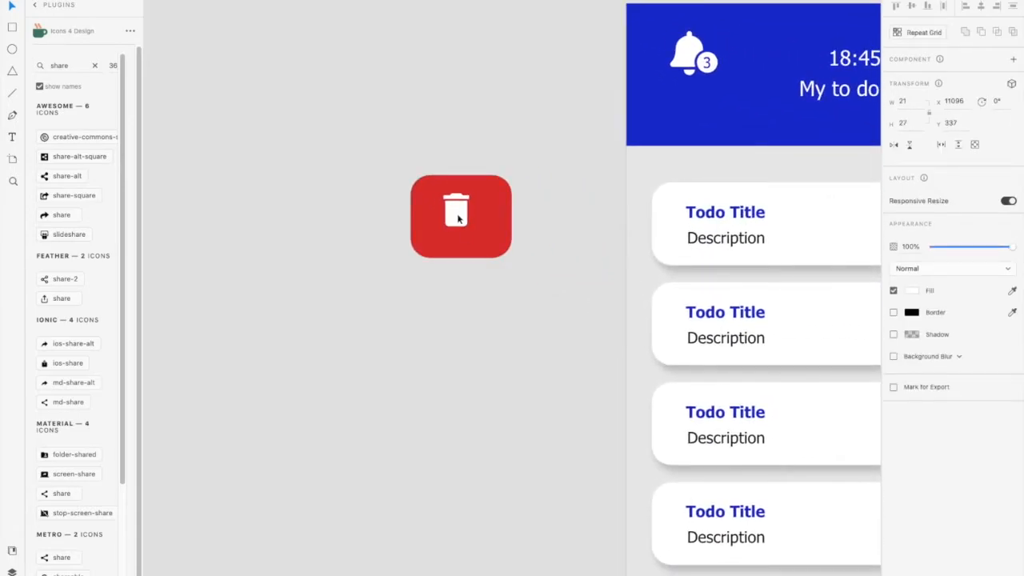
pyautogui.moveTo(470, 226); pyautogui.dragTo(459, 225)
pyautogui.moveTo(462, 222); pyautogui.dragTo(468, 219)
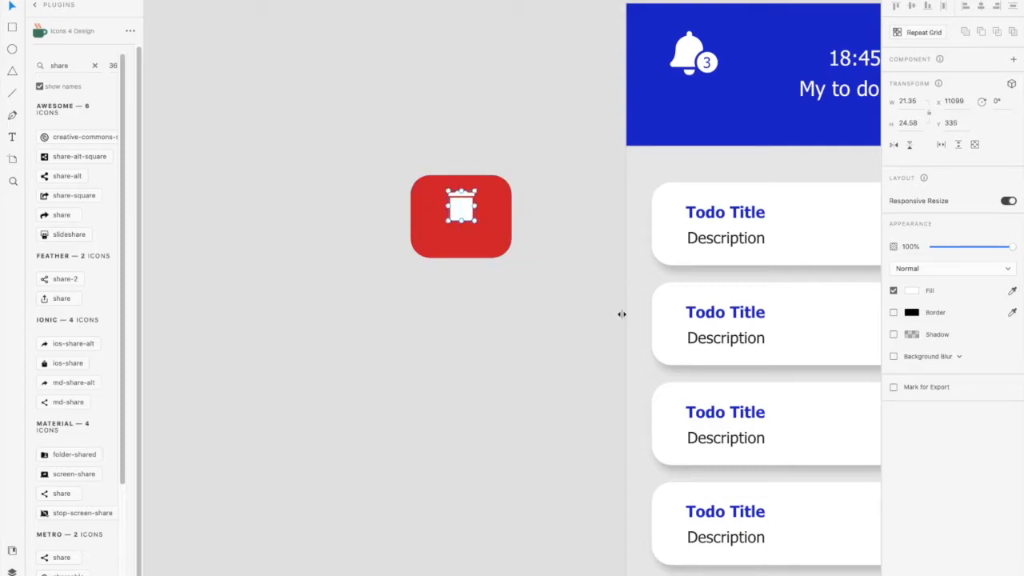
# - Copy the "Description" text from the first card onto the red rectangle beneath the trash icon and fill it with white
pyautogui.hscroll(3, 620, 316)
pyautogui.click(668, 249)
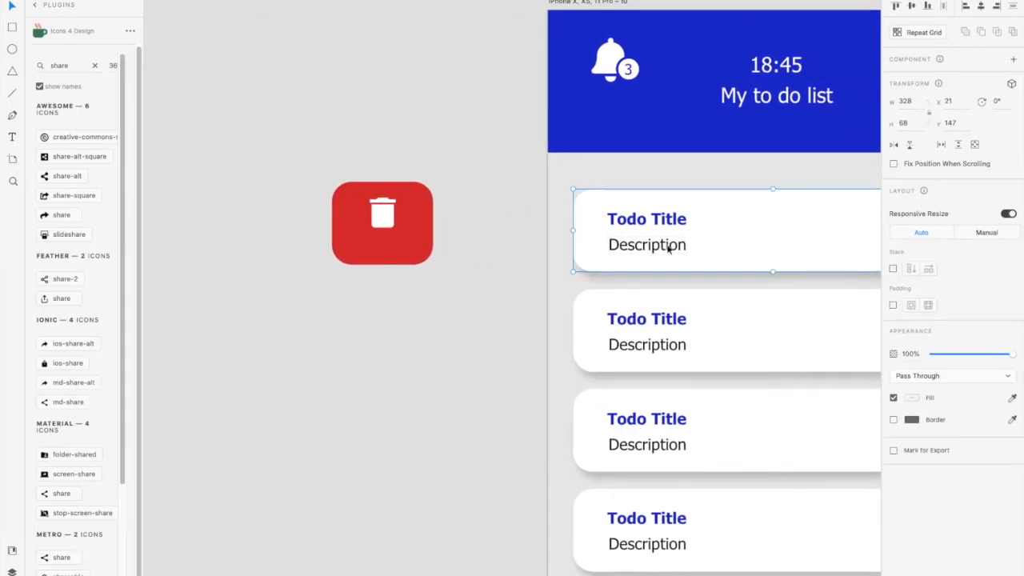
pyautogui.doubleClick(668, 249)
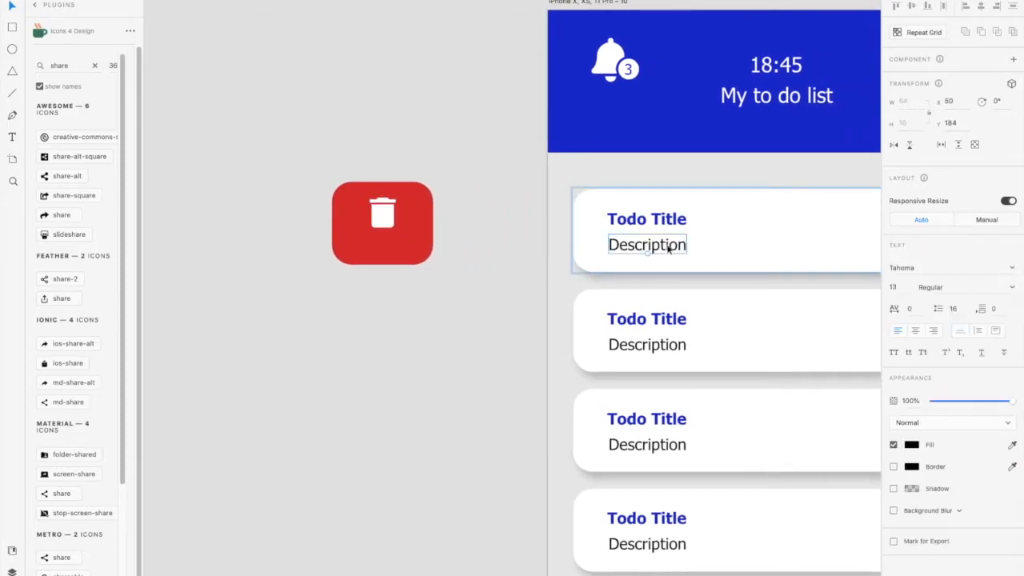
pyautogui.click(387, 255)
pyautogui.press('super+v')
pyautogui.moveTo(665, 243); pyautogui.dragTo(375, 252)
pyautogui.click(911, 423)
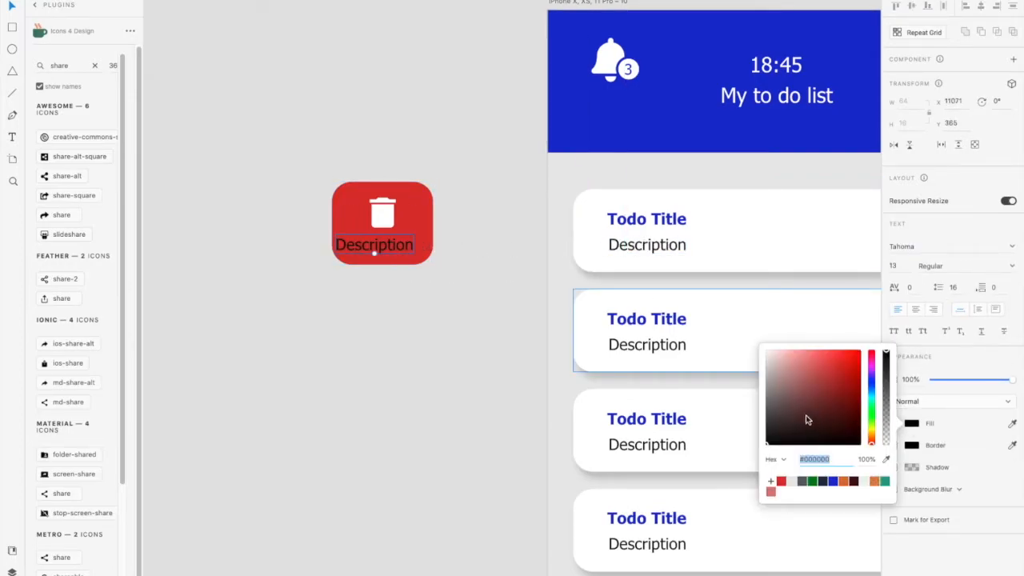
pyautogui.moveTo(808, 420); pyautogui.dragTo(587, 215)
# - Change the copied text to "Delete" and centre it beneath the trash icon
pyautogui.doubleClick(377, 248)
pyautogui.write('Det')
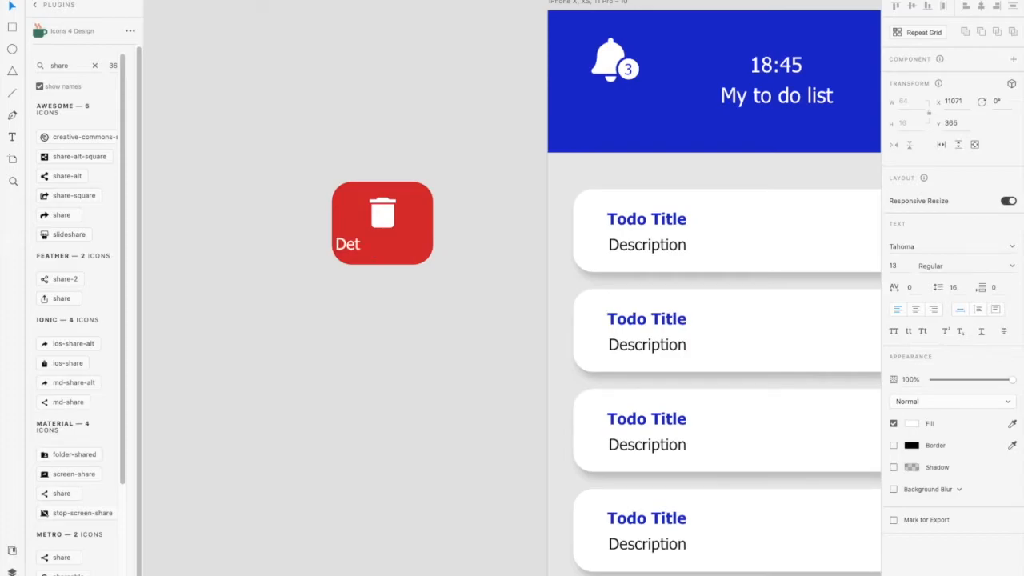
pyautogui.press('Escape')
pyautogui.moveTo(368, 250); pyautogui.dragTo(388, 244)
pyautogui.click(400, 278)
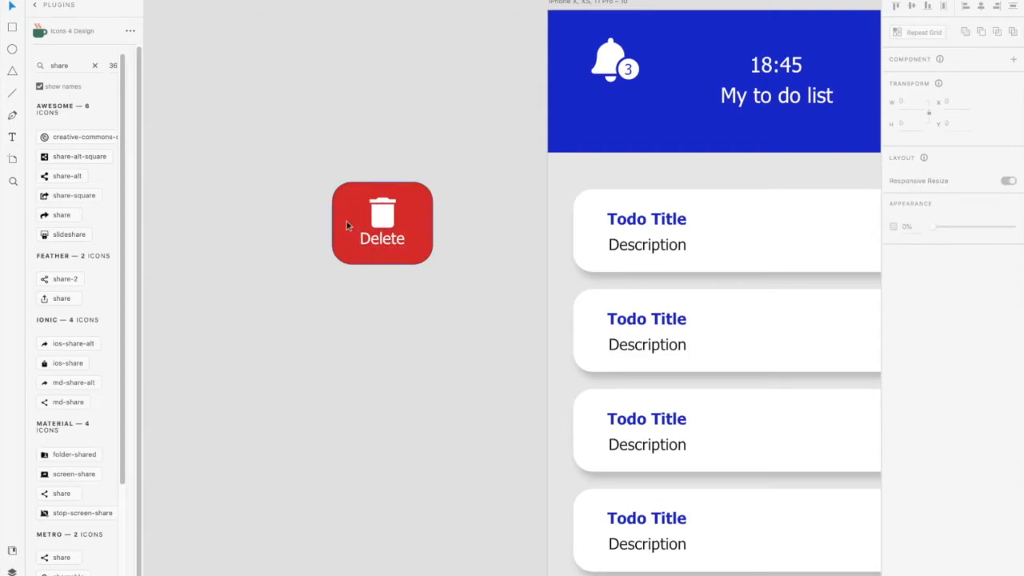
# - Narrow the red rectangle to 80 wide and recentre the trash icon and "Delete" text on it
pyautogui.click(340, 229)
pyautogui.moveTo(334, 223); pyautogui.dragTo(337, 224)
pyautogui.click(363, 280)
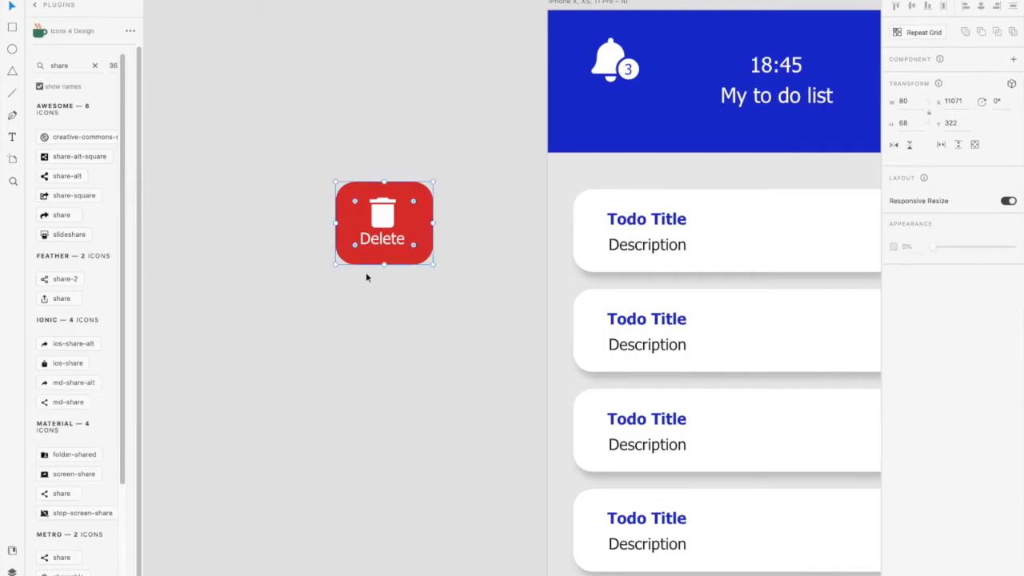
pyautogui.click(379, 222)
pyautogui.keyDown('shift'); pyautogui.click(388, 249); pyautogui.keyUp('shift')
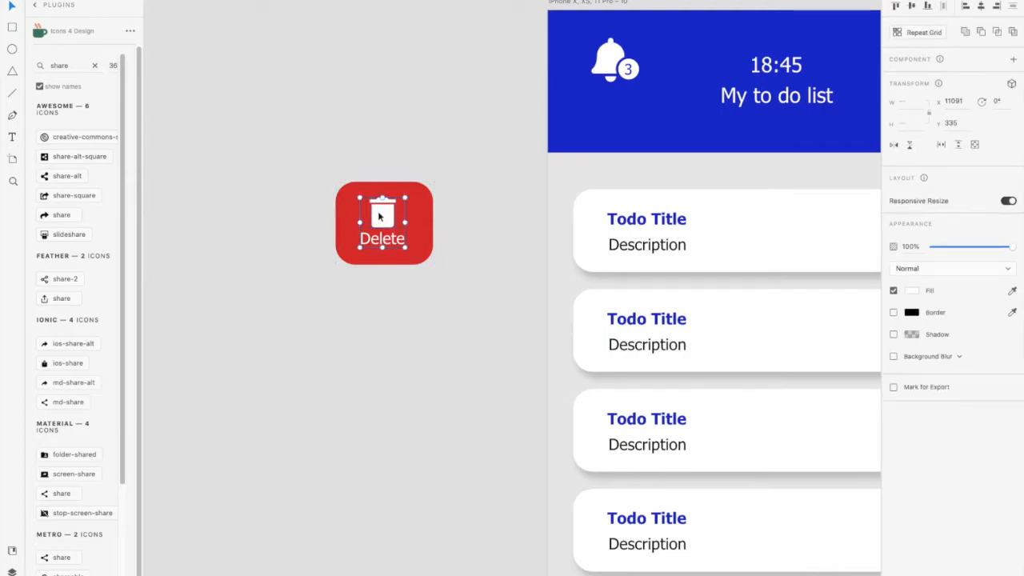
pyautogui.click(394, 292)
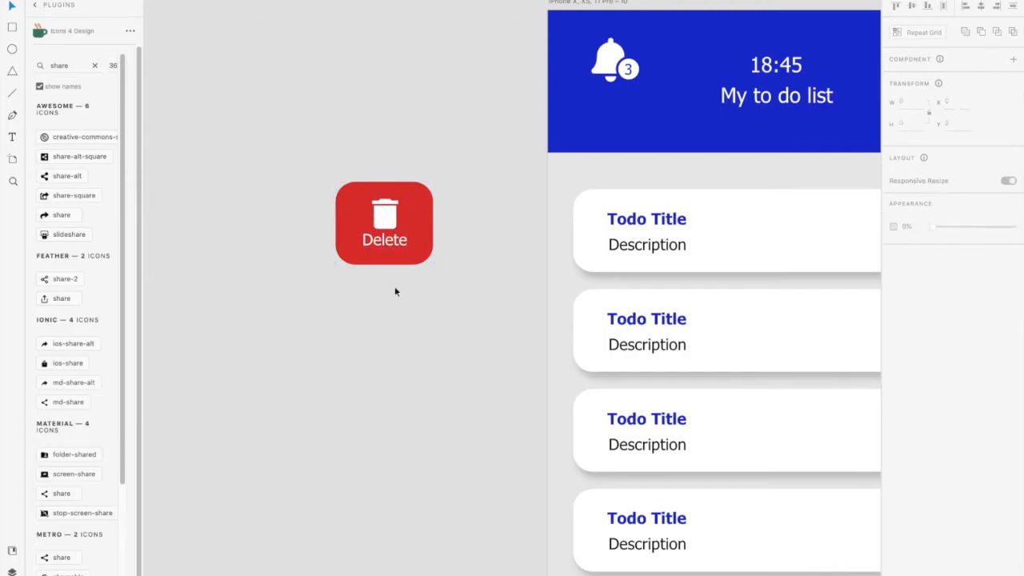
# - Duplicate the complete Delete button and place the copy beside the original, farther from the artboard
pyautogui.moveTo(313, 159); pyautogui.dragTo(485, 300)
pyautogui.moveTo(404, 236); pyautogui.dragTo(290, 234)
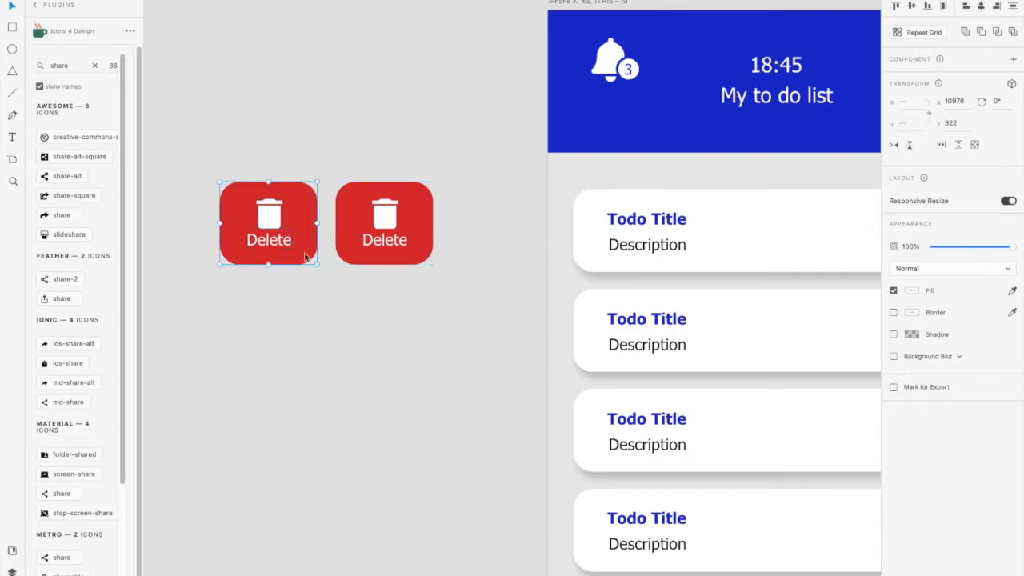
pyautogui.click(338, 320)
pyautogui.scroll(1, 684, 80)
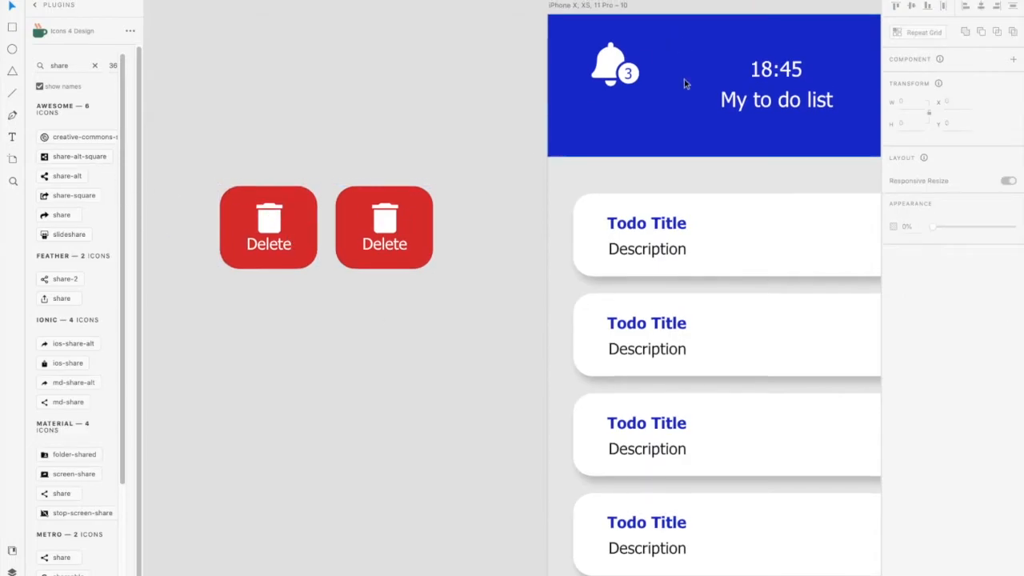
# - Search the icon library for "check" and insert the Awesome check-square icon into the iPhone artboard
pyautogui.click(554, 7)
pyautogui.doubleClick(70, 65)
pyautogui.write('check')
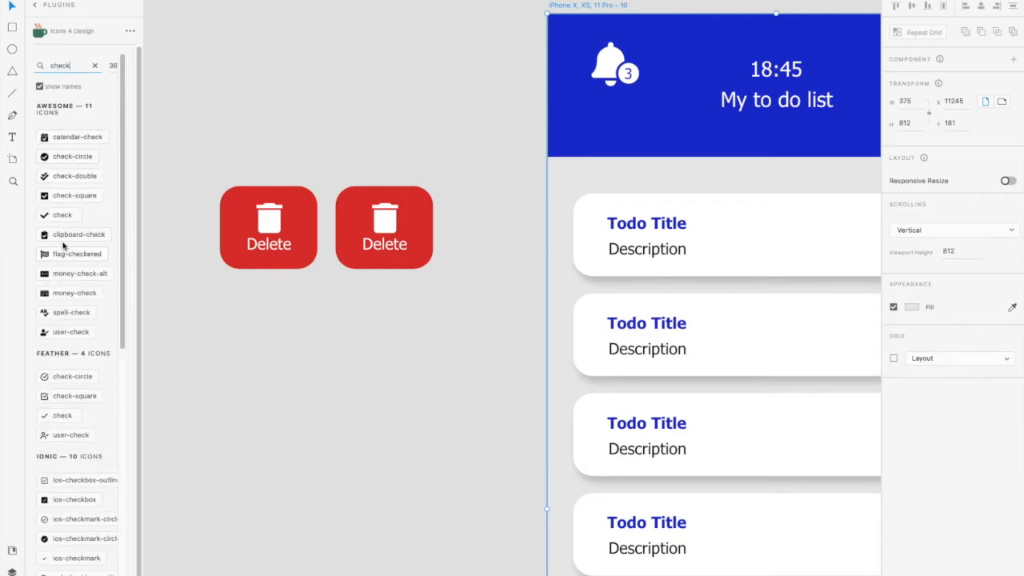
pyautogui.click(62, 196)
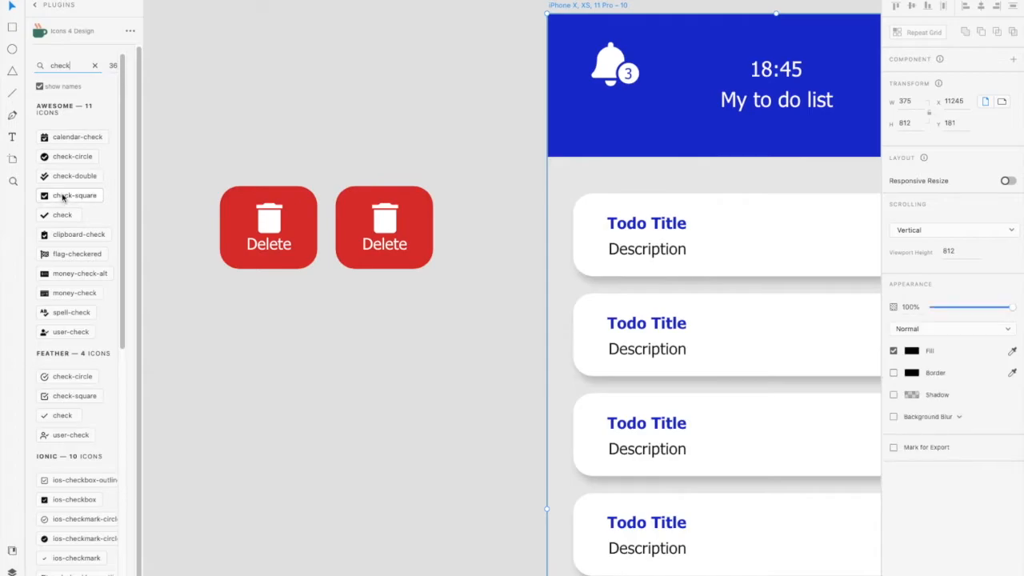
pyautogui.moveTo(566, 37); pyautogui.dragTo(362, 210)
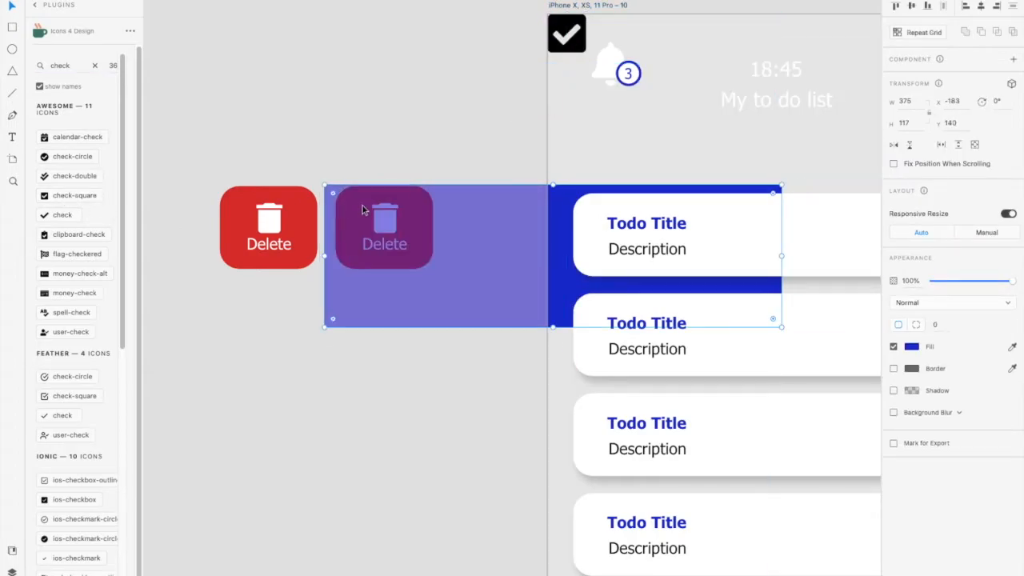
pyautogui.press('super+z')
pyautogui.doubleClick(568, 36)
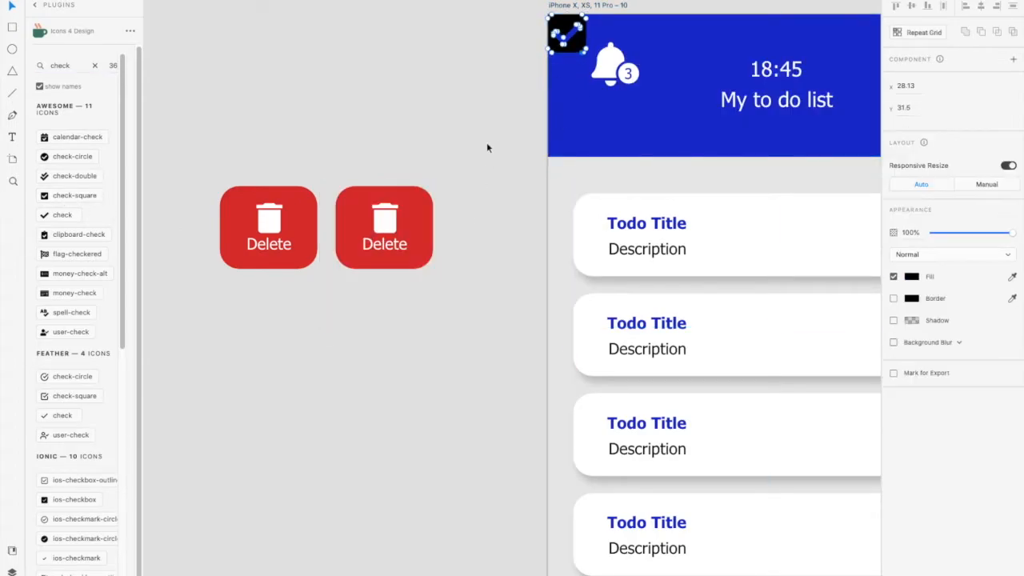
pyautogui.press('Escape')
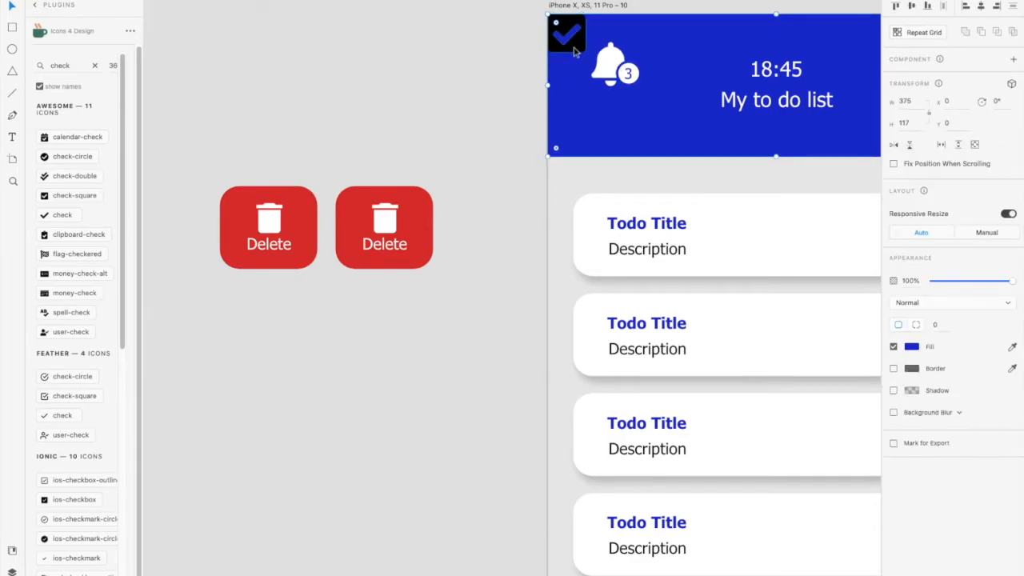
# - Replace the trash icon on the Delete button farther from the artboard with the inserted check-square icon
pyautogui.moveTo(573, 47); pyautogui.dragTo(275, 220)
pyautogui.press('Delete')
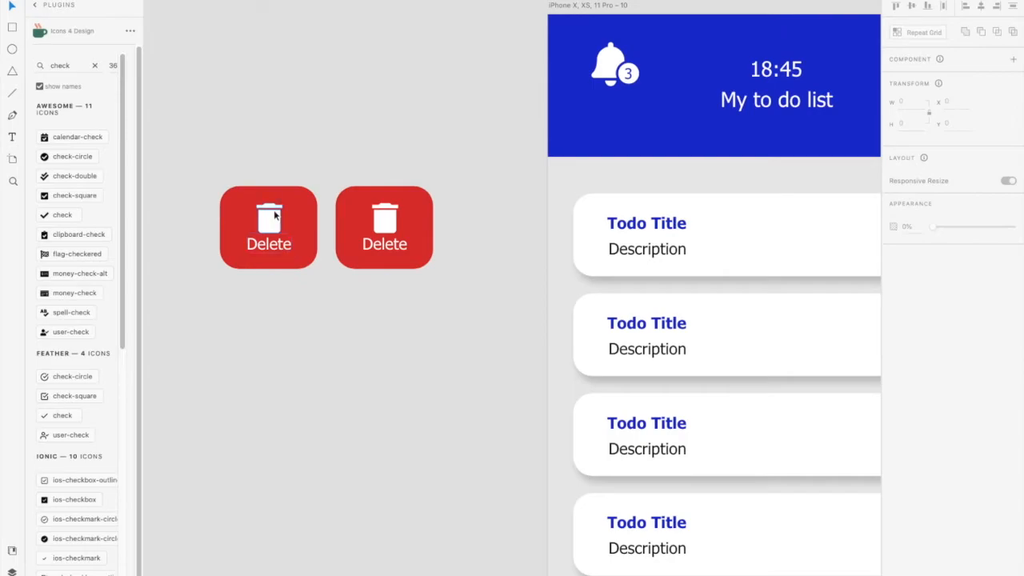
pyautogui.hotkey('ctrl', 'z')
pyautogui.press('Delete')
pyautogui.moveTo(273, 243); pyautogui.dragTo(271, 207)
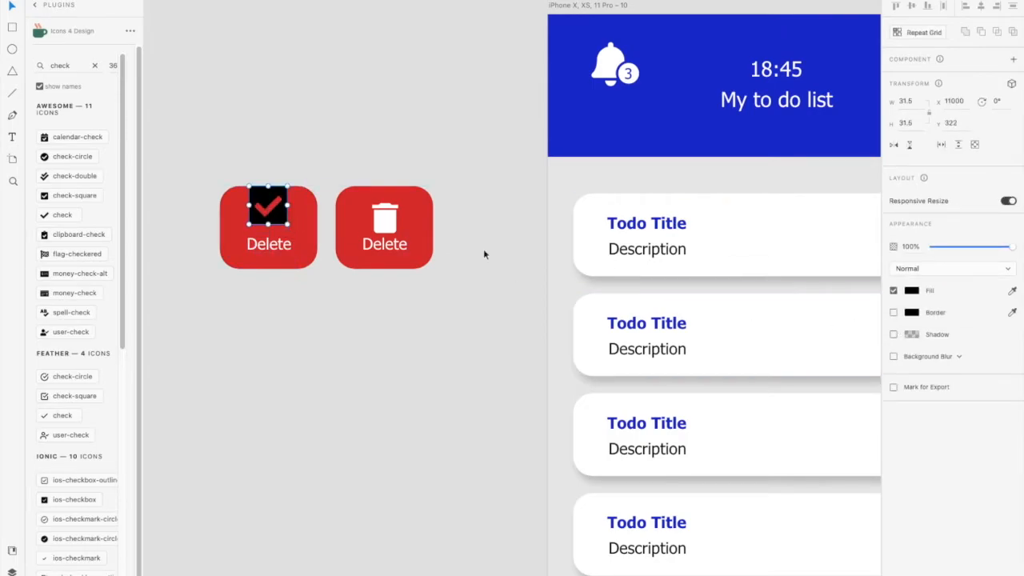
# - Reduce the check-square icon's height to about 24 and change its fill to white
pyautogui.click(912, 291)
pyautogui.click(501, 152)
pyautogui.moveTo(752, 174); pyautogui.dragTo(663, 288)
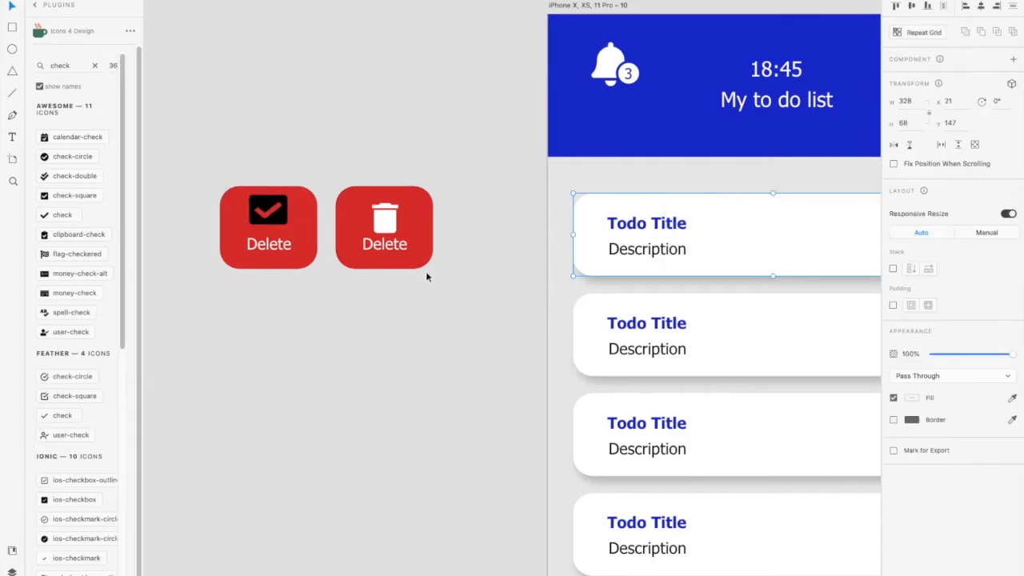
pyautogui.click(278, 215)
pyautogui.click(910, 292)
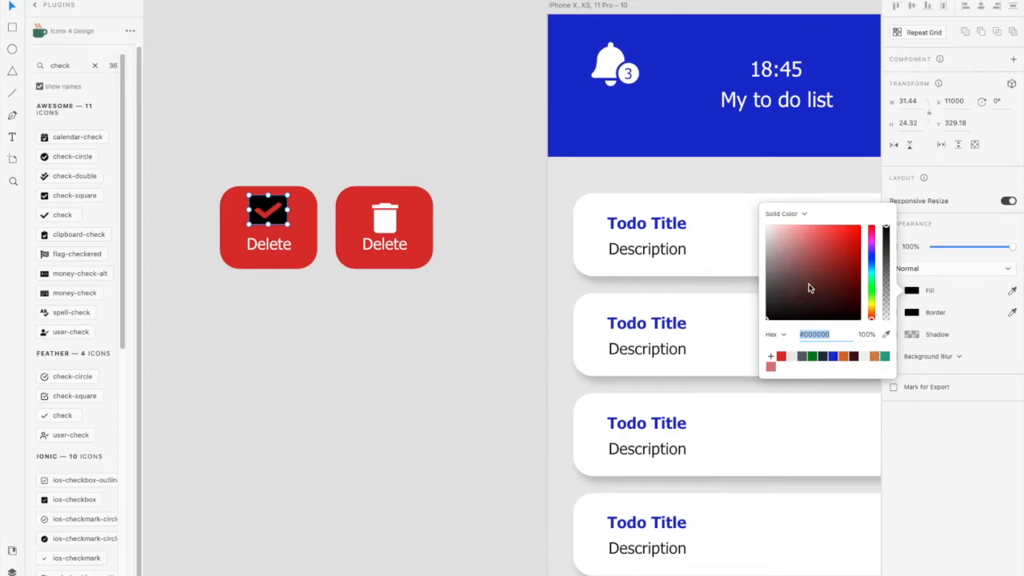
pyautogui.moveTo(811, 287); pyautogui.dragTo(328, 174)
# - Narrow the check-square icon to about 24 wide and centre it above the button's text
pyautogui.click(275, 205)
pyautogui.moveTo(289, 212)
pyautogui.mouseDown()
pyautogui.moveTo(274, 220)
pyautogui.moveTo(316, 209)
pyautogui.moveTo(290, 206)
pyautogui.mouseUp()
pyautogui.scroll(1, 274, 219)
pyautogui.scroll(2, 275, 220)
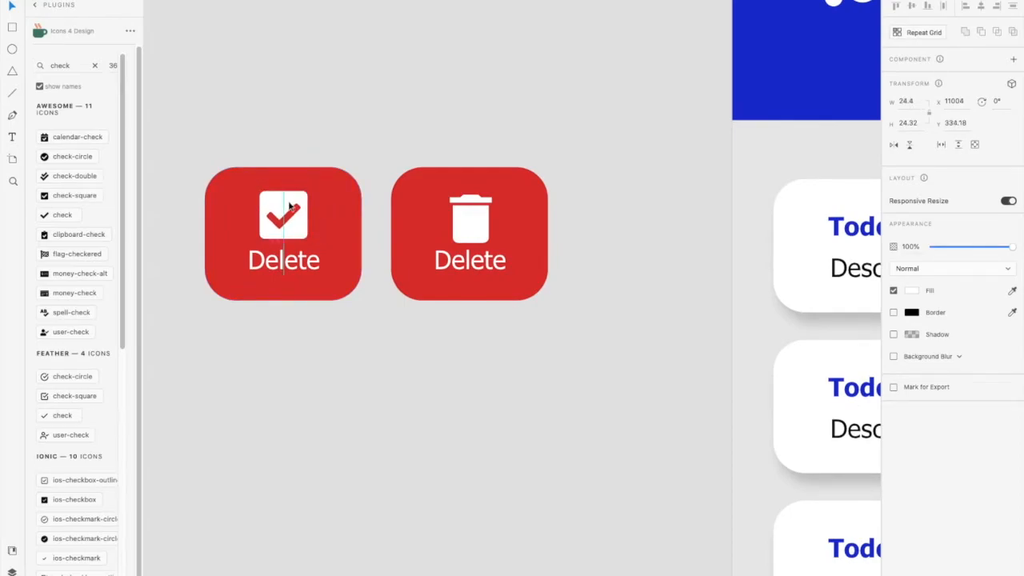
# - Change the text beneath the check-square icon to "Complete" and centre it on the button
pyautogui.doubleClick(291, 261)
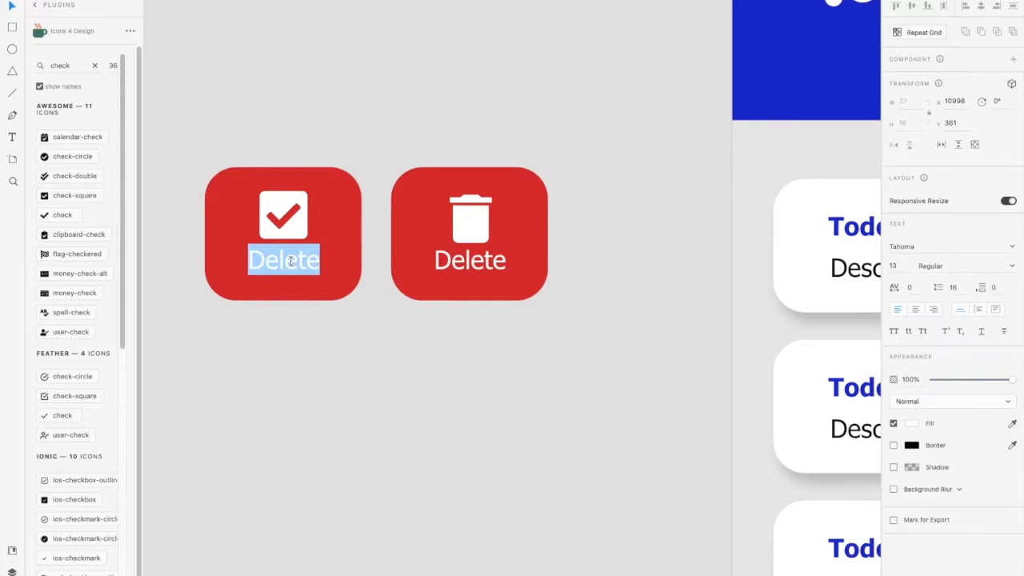
pyautogui.write('Complete')
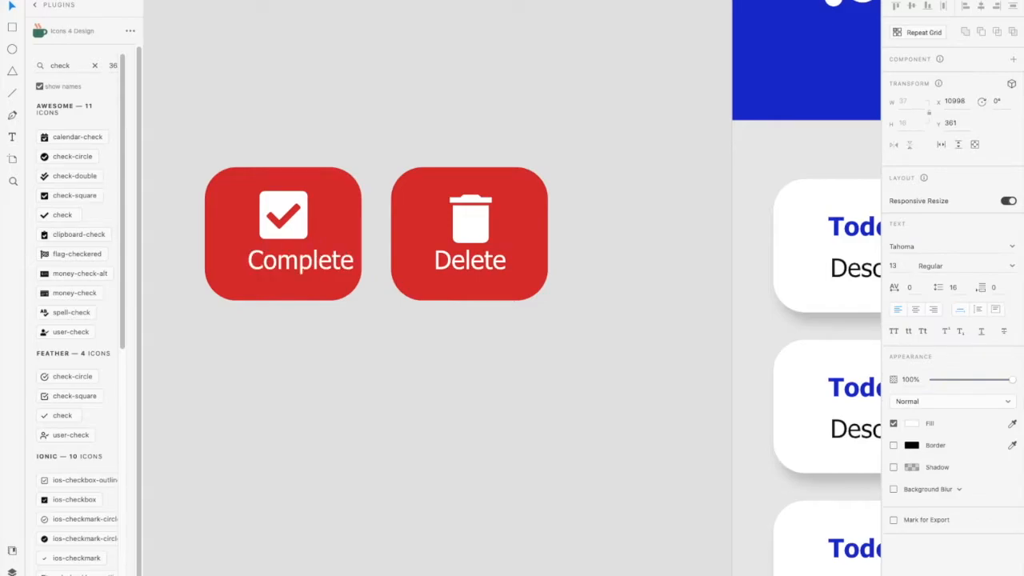
pyautogui.press('Escape')
pyautogui.moveTo(300, 275); pyautogui.dragTo(293, 231)
pyautogui.click(344, 343)
pyautogui.scroll(-2, 348, 342)
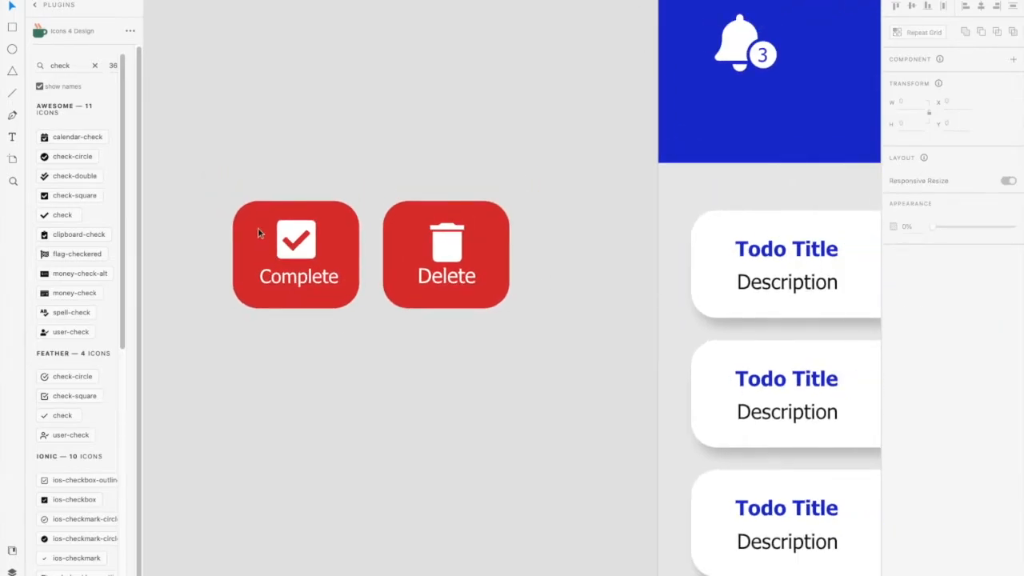
# - Group the parts of the Delete button, and group the parts of the Complete button separately
pyautogui.moveTo(393, 153); pyautogui.dragTo(494, 344)
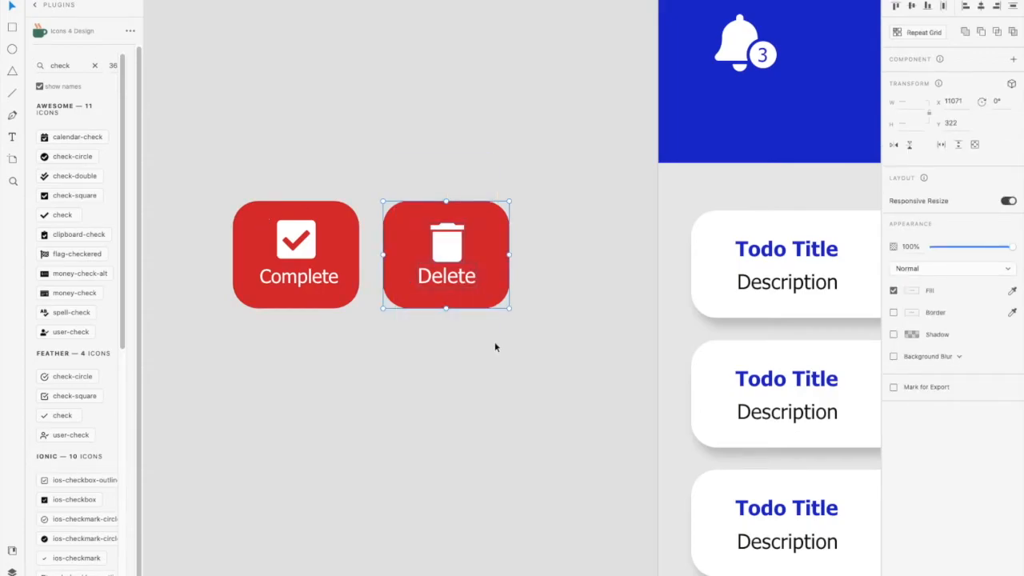
pyautogui.click(495, 345)
pyautogui.moveTo(214, 162); pyautogui.dragTo(361, 361)
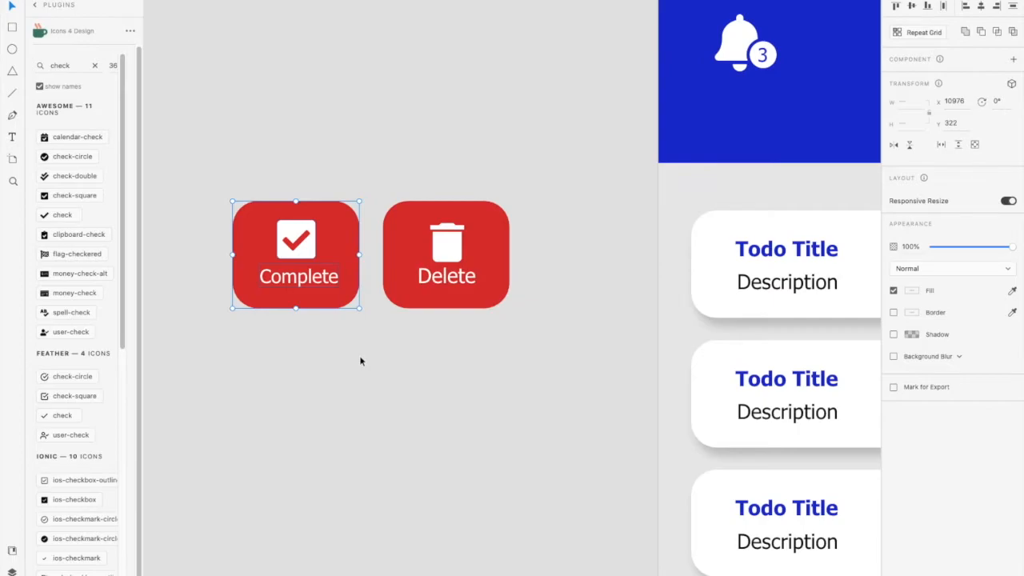
pyautogui.click(360, 360)
# - Try moving the grouped Delete button away from the Complete button, and undo the move
pyautogui.moveTo(401, 268); pyautogui.dragTo(422, 266)
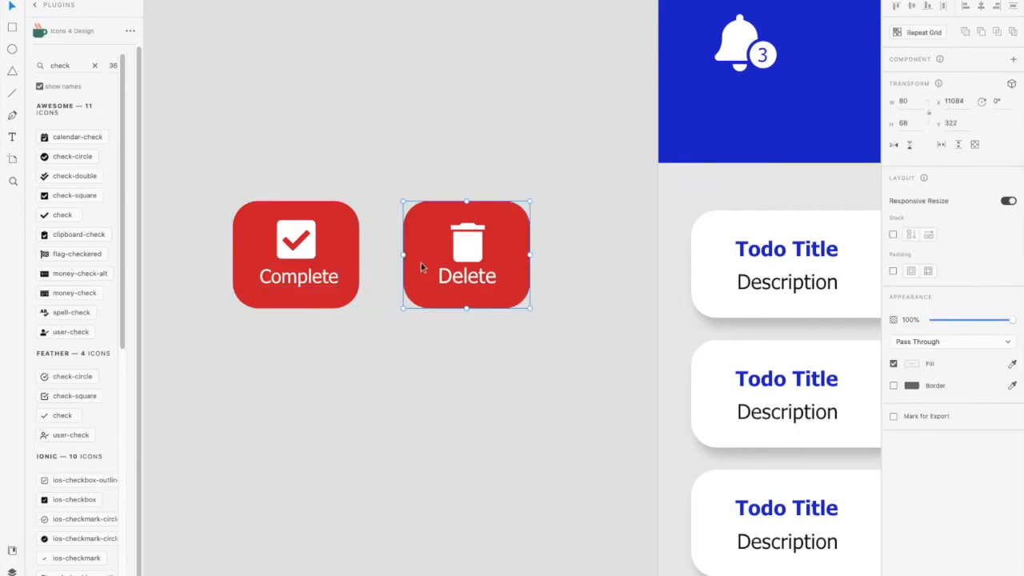
pyautogui.click(422, 344)
pyautogui.hotkey('ctrl', 'z')
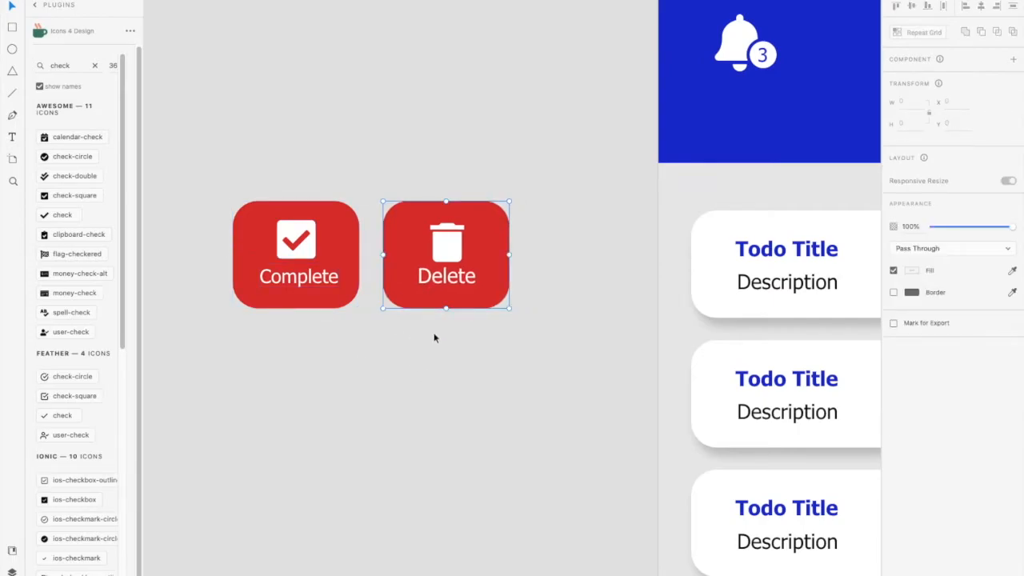
# - Change the fill of the Complete button's rounded rectangle to the saved dark green
pyautogui.click(348, 243)
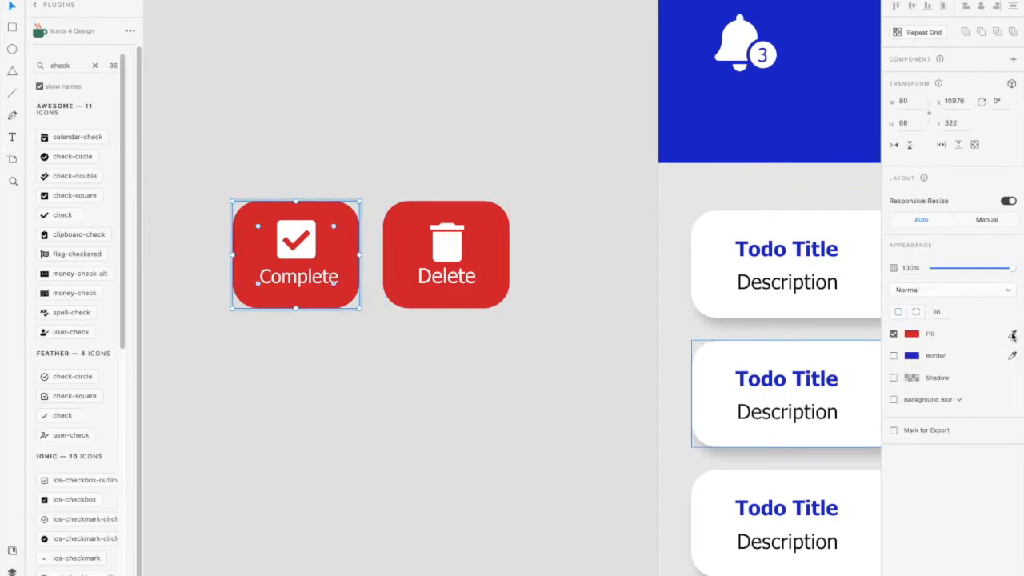
pyautogui.click(911, 335)
pyautogui.click(812, 399)
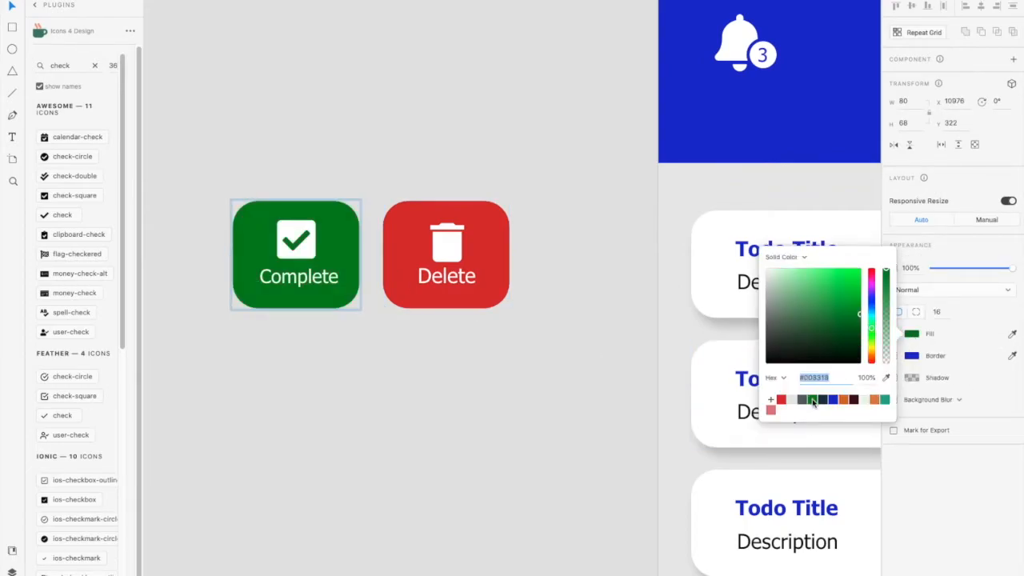
pyautogui.click(517, 376)
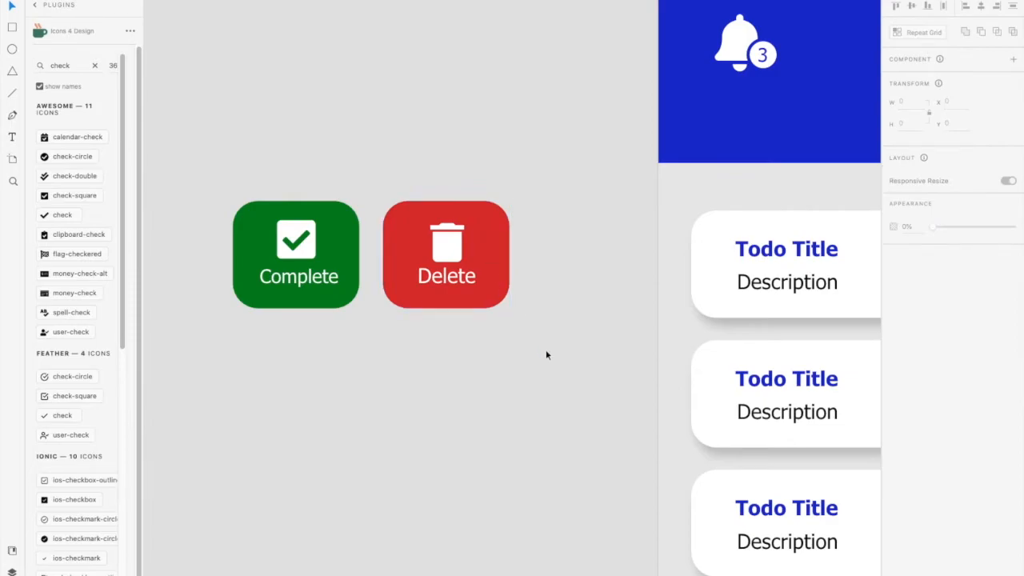
# - Move the Delete button over the share icon on the first to-do card, aligned with the card's top and bottom edges
pyautogui.scroll(1, 548, 355)
pyautogui.hscroll(1, 548, 354)
pyautogui.scroll(-5, 547, 350)
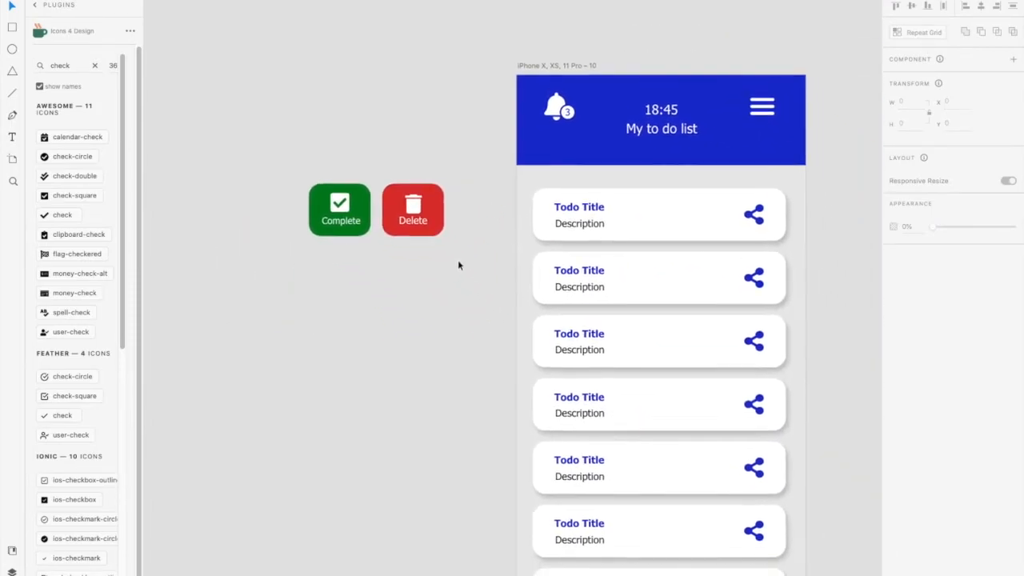
pyautogui.click(426, 214)
pyautogui.moveTo(427, 215); pyautogui.dragTo(765, 218)
pyautogui.scroll(5, 762, 241)
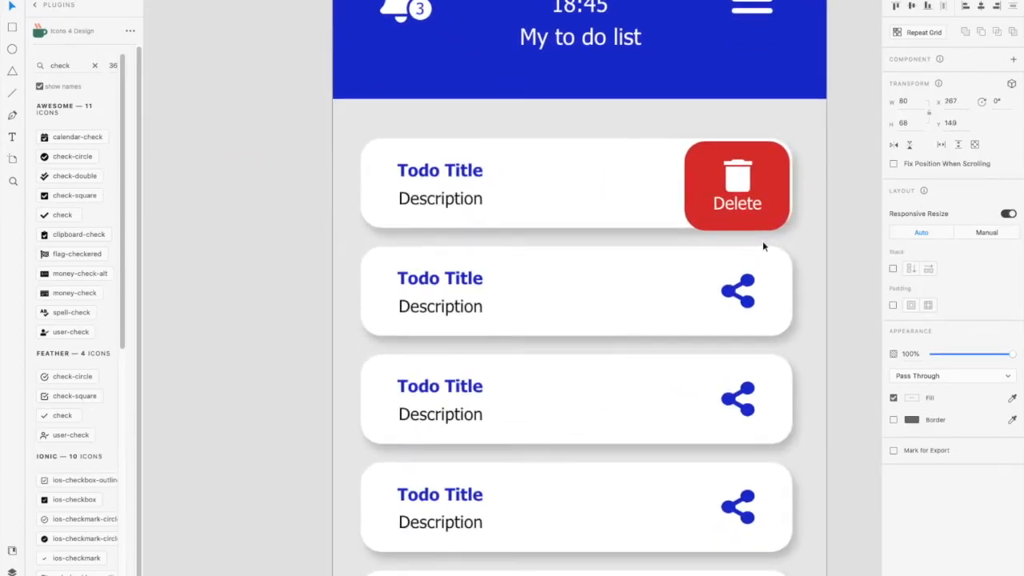
pyautogui.scroll(2, 764, 246)
pyautogui.moveTo(766, 179); pyautogui.dragTo(772, 189)
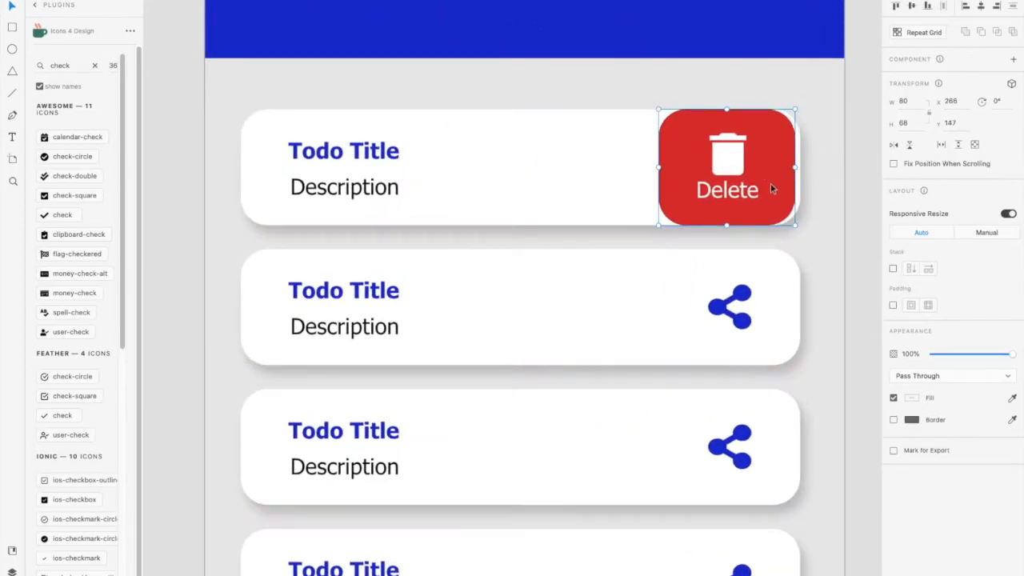
# - Shrink the Delete button to 67 by 60 within the first card and nudge its text down below the trash icon
pyautogui.moveTo(796, 108); pyautogui.dragTo(772, 123)
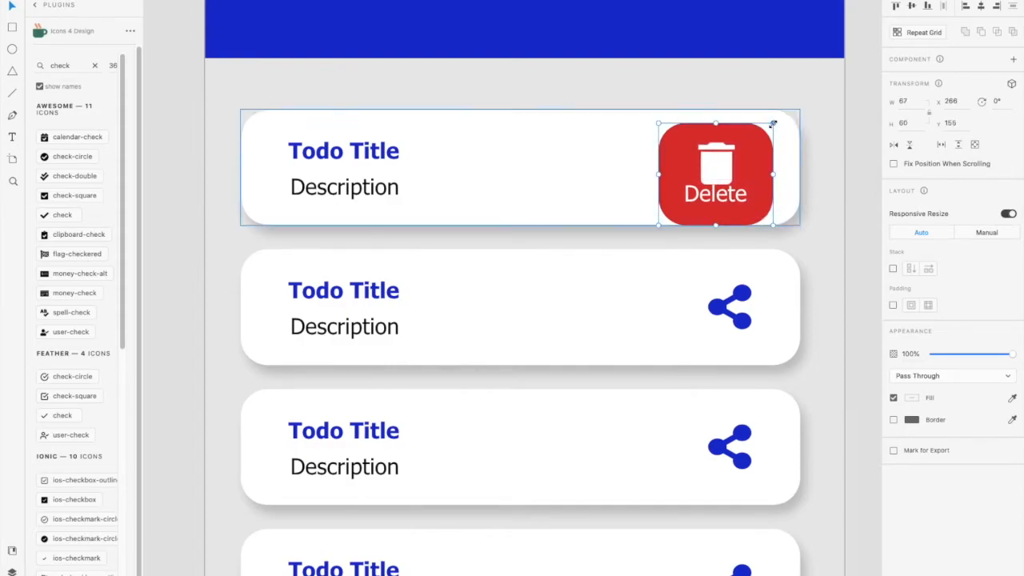
pyautogui.moveTo(732, 168); pyautogui.dragTo(729, 157)
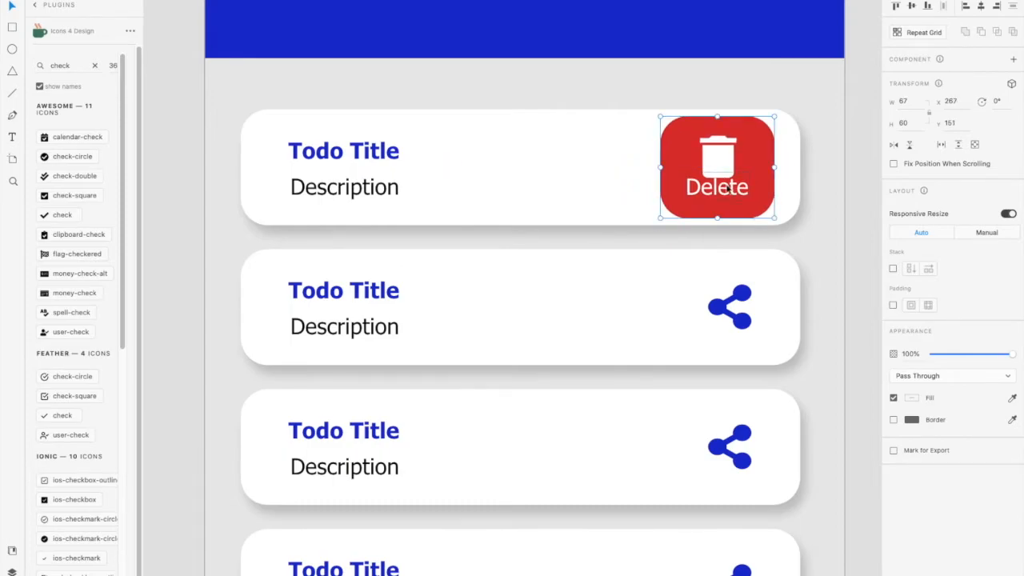
pyautogui.doubleClick(726, 189)
pyautogui.press('Down')
pyautogui.press('Down')
pyautogui.press('Down')
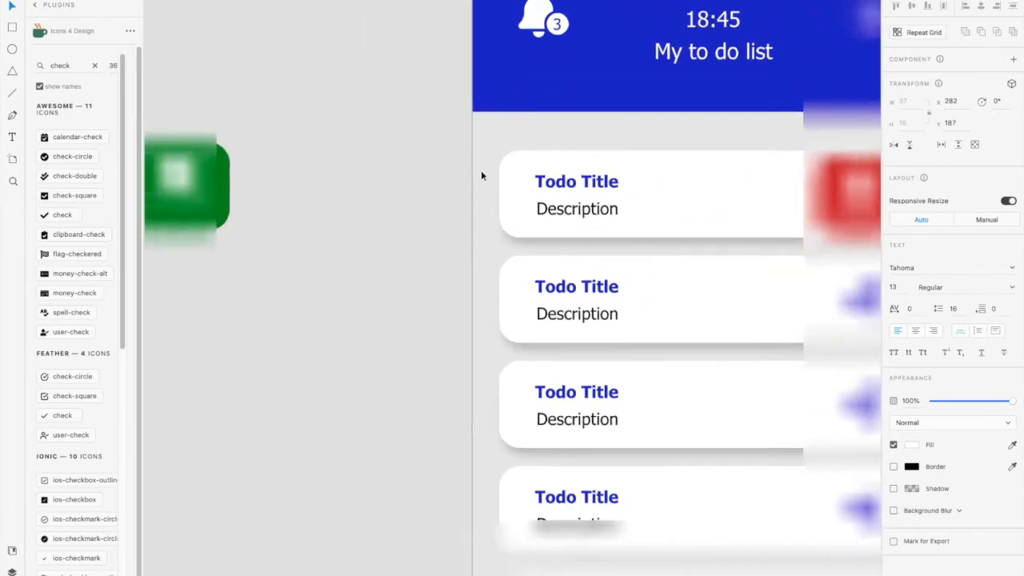
# - Place the Complete button over the start of the second to-do card and resize it to 64 by 60
pyautogui.moveTo(267, 189); pyautogui.dragTo(565, 273)
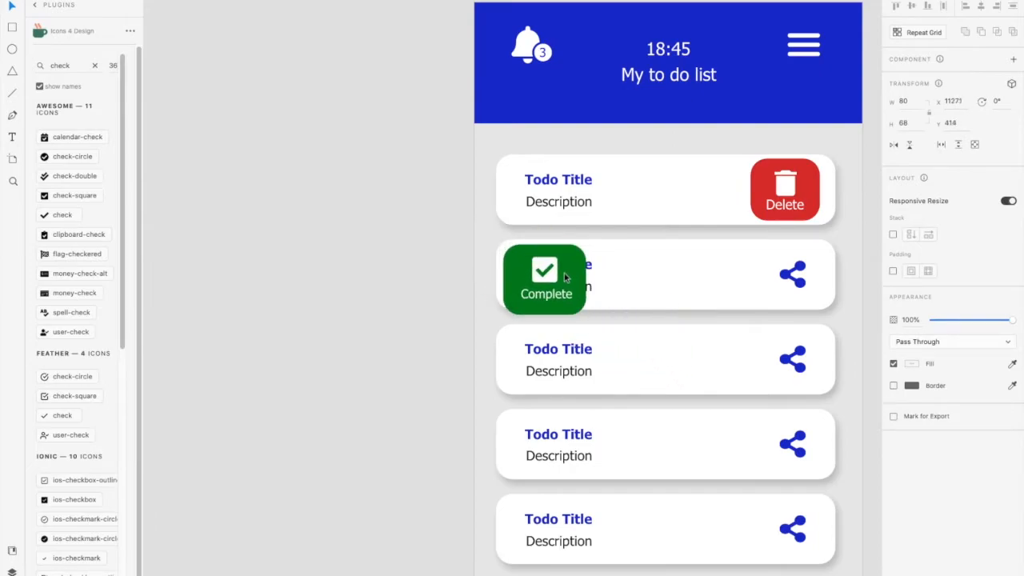
pyautogui.scroll(5, 565, 273)
pyautogui.moveTo(611, 211); pyautogui.dragTo(579, 224)
pyautogui.moveTo(552, 261); pyautogui.dragTo(570, 250)
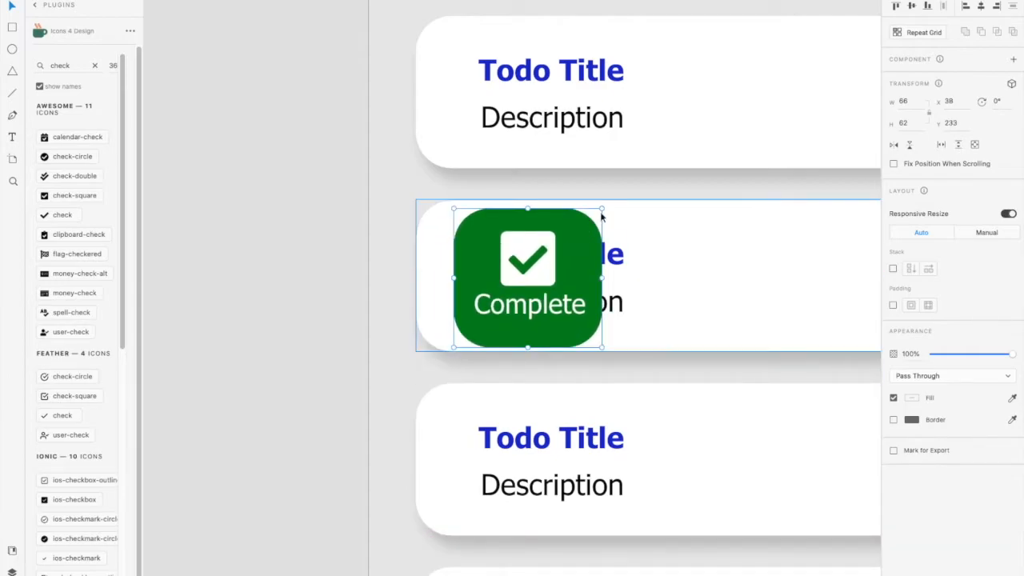
pyautogui.moveTo(602, 208); pyautogui.dragTo(597, 214)
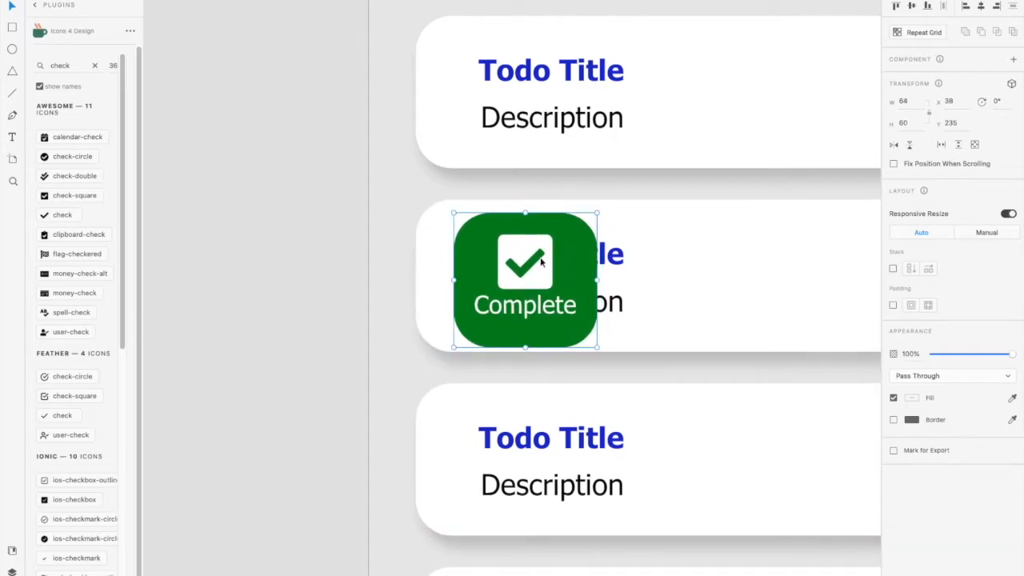
pyautogui.moveTo(541, 261); pyautogui.dragTo(525, 256)
# - Draw a borderless 40 by 40 circle outside the artboard, filled with the green sampled from the Complete button
pyautogui.scroll(-5, 532, 257)
pyautogui.scroll(-5, 475, 293)
pyautogui.hscroll(-3, 427, 277)
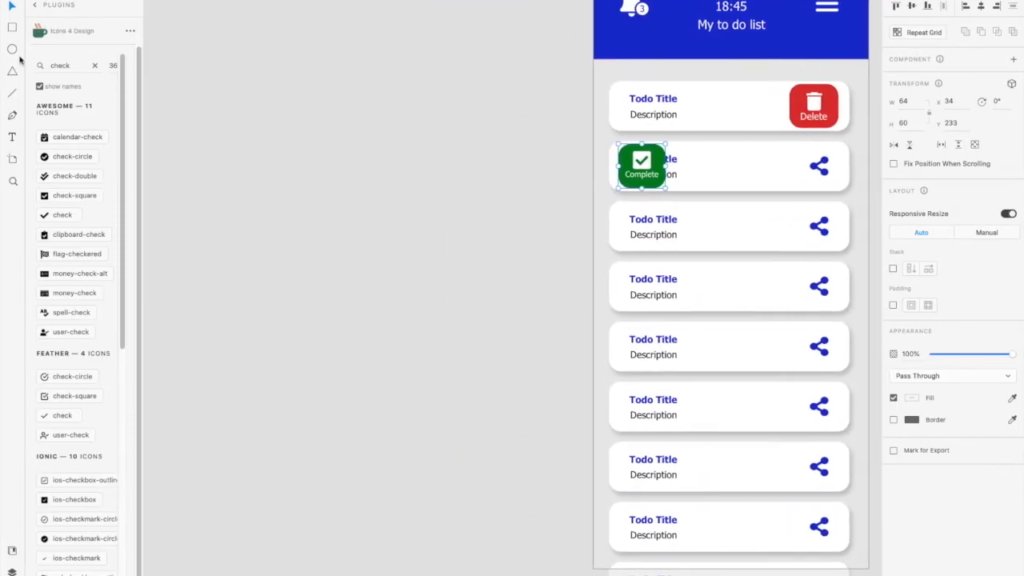
pyautogui.moveTo(364, 226)
pyautogui.mouseDown()
pyautogui.moveTo(439, 268)
pyautogui.moveTo(428, 288)
pyautogui.mouseUp()
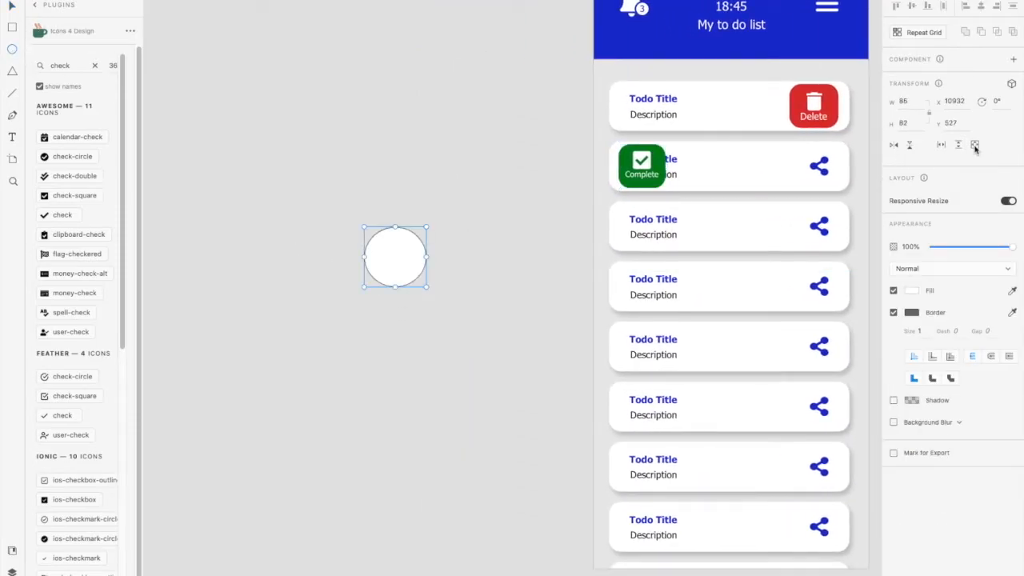
pyautogui.write('40')
pyautogui.press('Return')
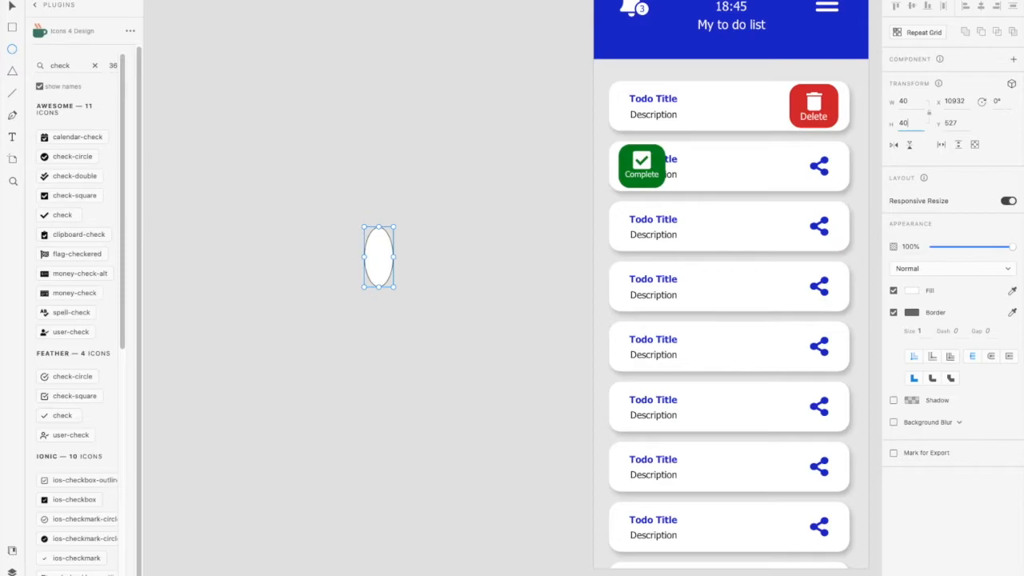
pyautogui.write('40')
pyautogui.press('Return')
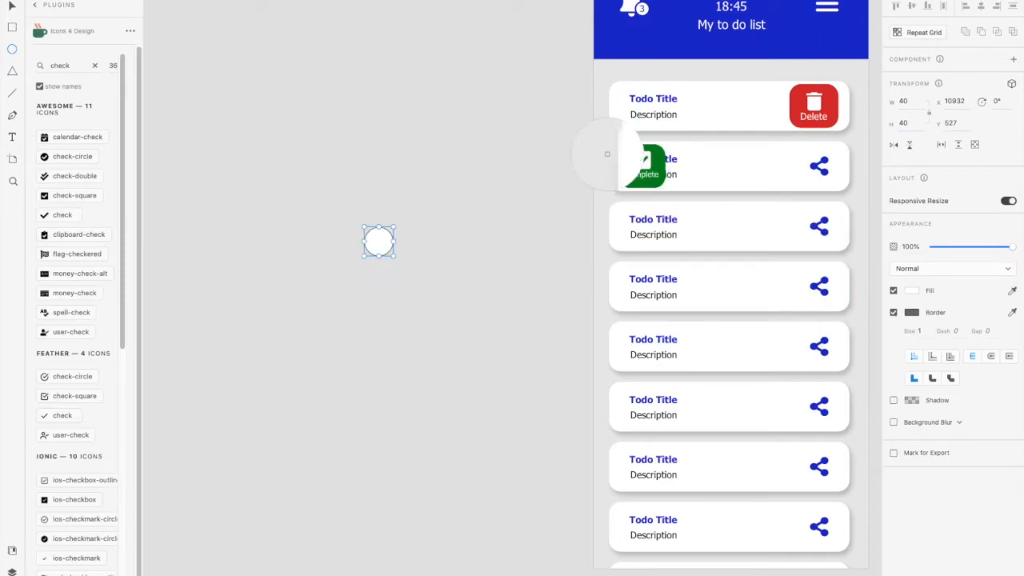
pyautogui.click(654, 157)
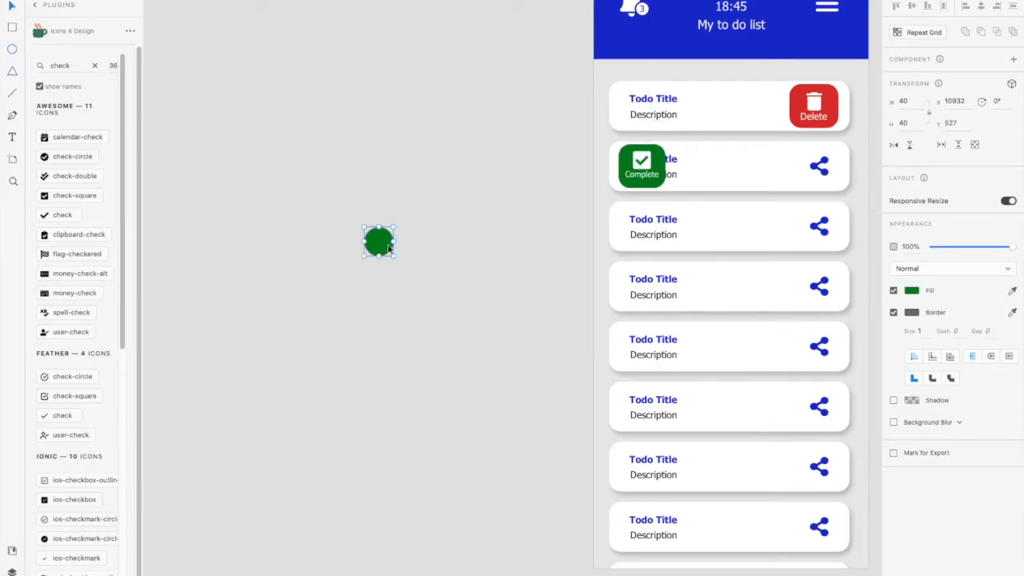
pyautogui.click(893, 313)
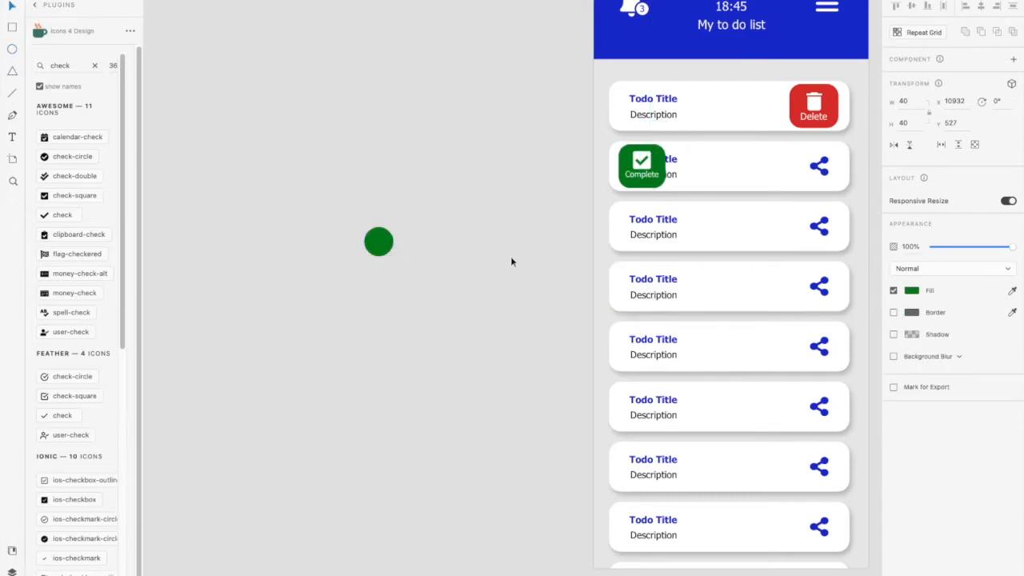
# - Copy the Complete button's white check-square icon onto the green circle, scaled down and centred
pyautogui.click(644, 169)
pyautogui.doubleClick(645, 167)
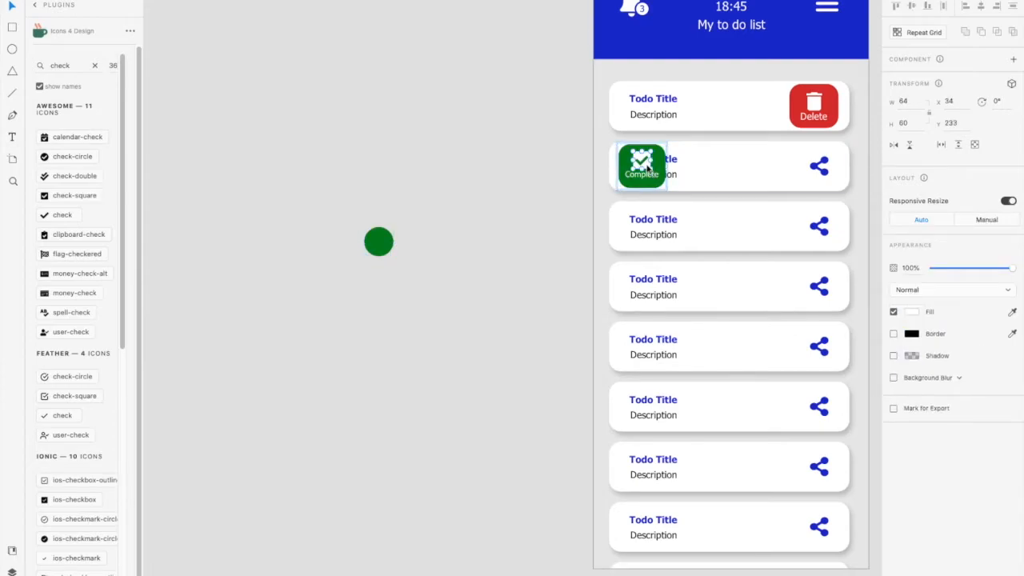
pyautogui.click(632, 197)
pyautogui.click(599, 191)
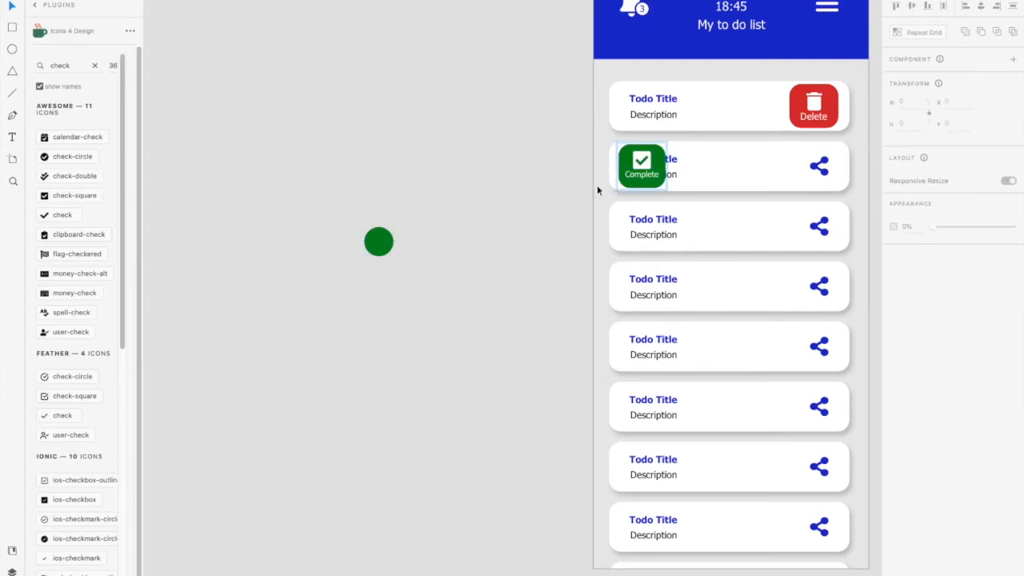
pyautogui.click(650, 166)
pyautogui.click(375, 247)
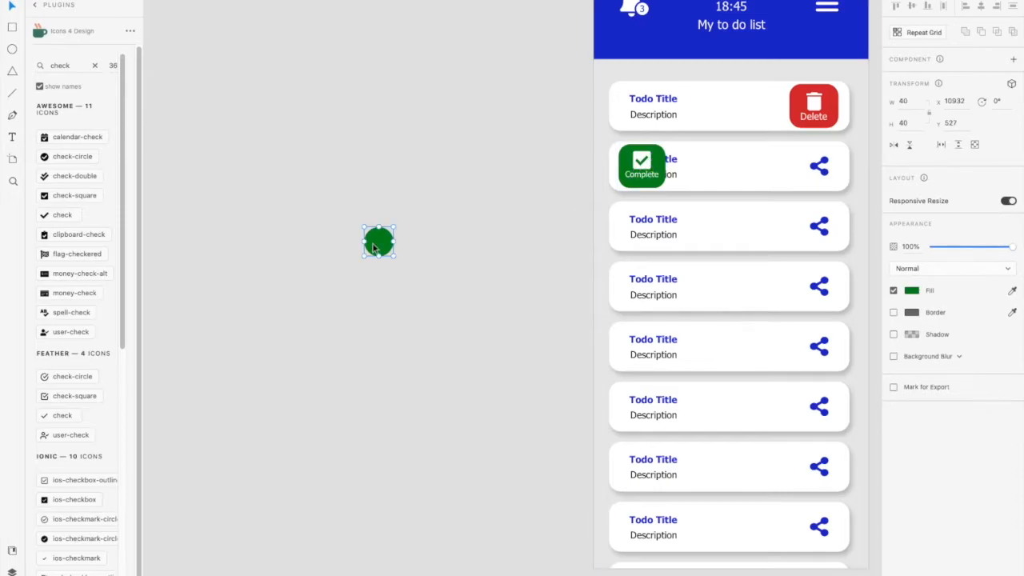
pyautogui.hotkey('ctrl', 'v')
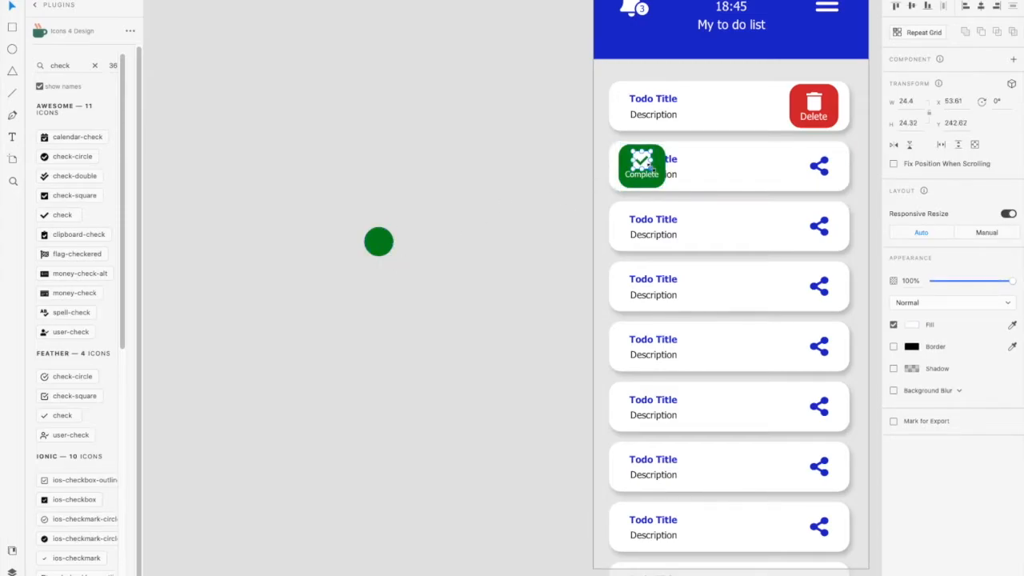
pyautogui.moveTo(645, 167); pyautogui.dragTo(375, 245)
pyautogui.scroll(3, 376, 240)
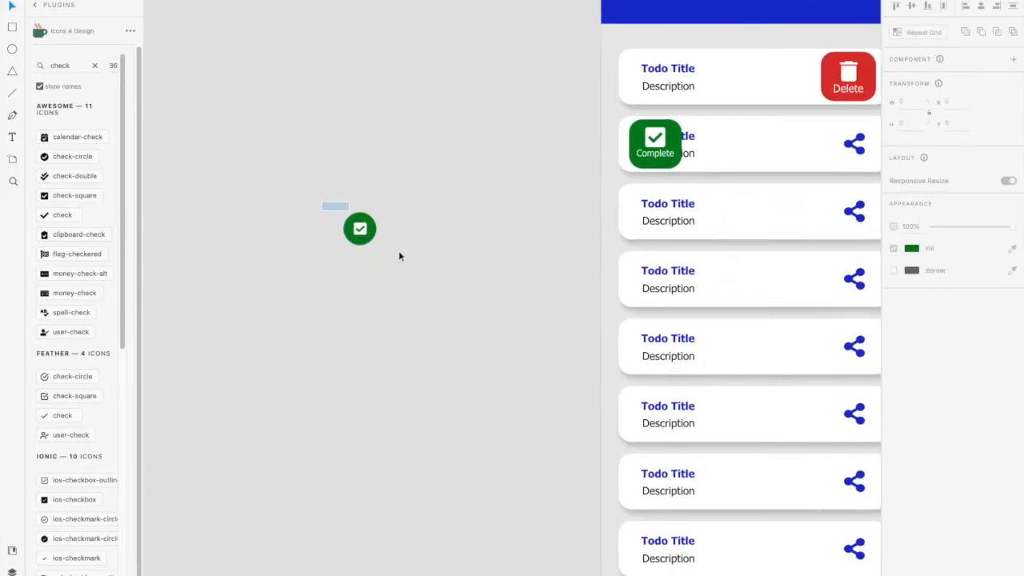
# - Duplicate the green check badge to its right and fill the copy's circle with the red sampled from the Delete button
pyautogui.moveTo(400, 256); pyautogui.dragTo(416, 232)
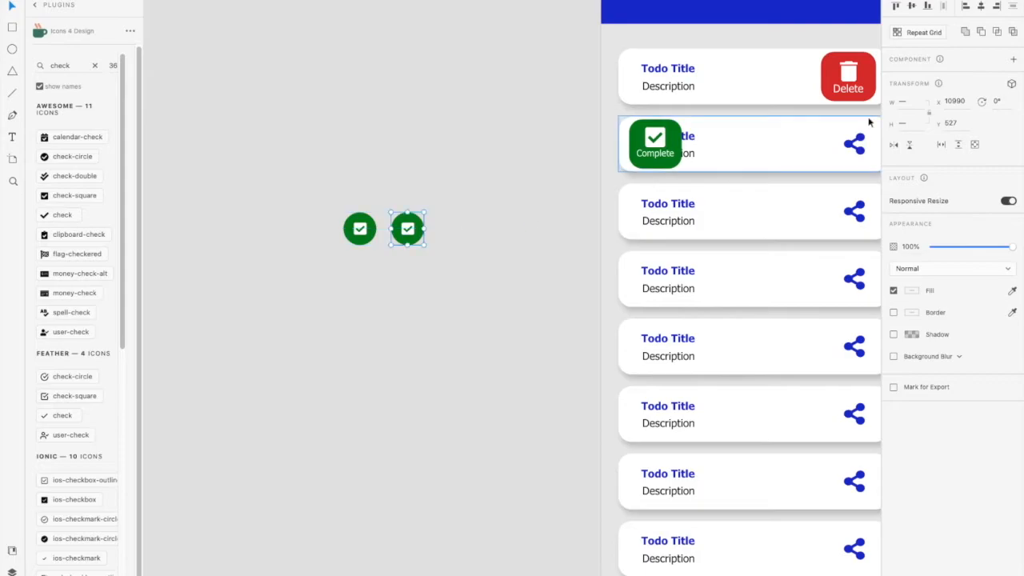
pyautogui.click(447, 231)
pyautogui.click(414, 229)
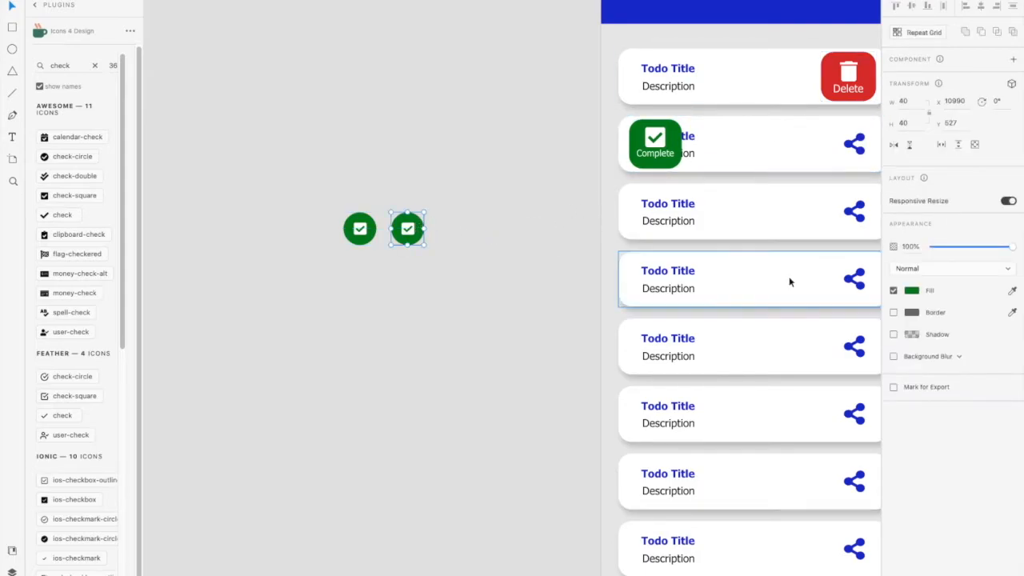
pyautogui.click(1013, 291)
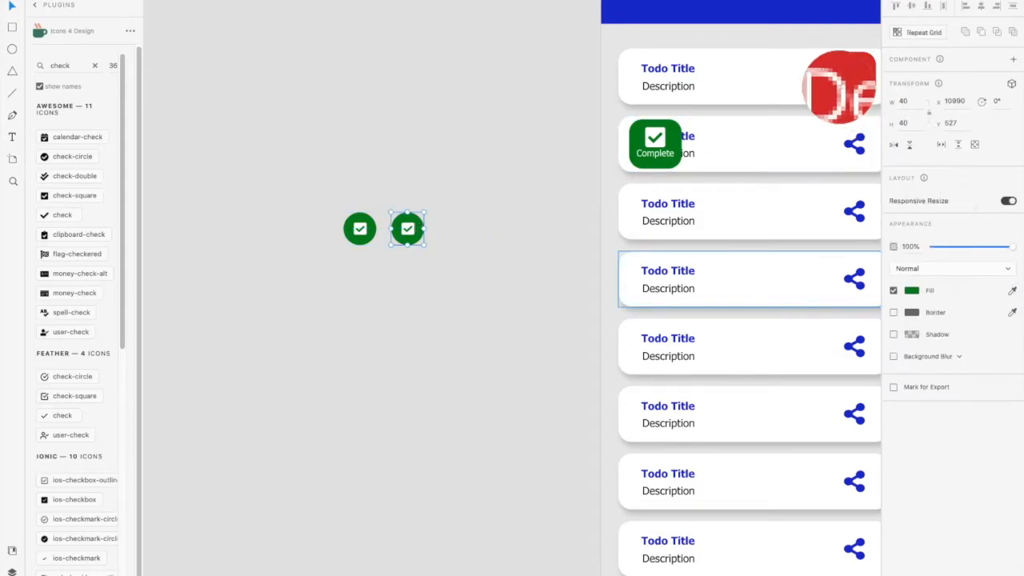
pyautogui.click(854, 80)
# - Replace the red badge's check icon with a copy of the Delete button's white trash icon, centred on the circle
pyautogui.doubleClick(854, 80)
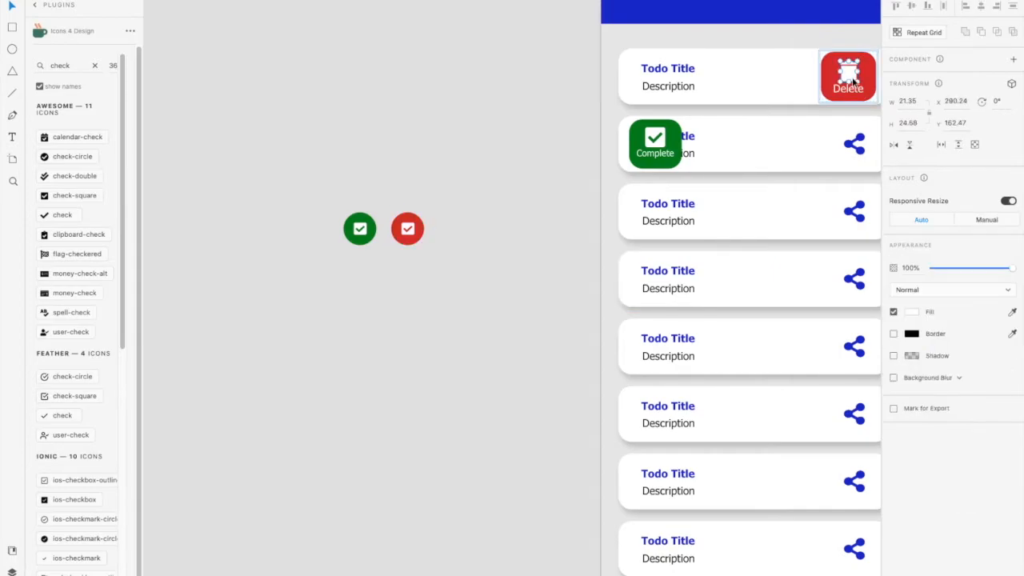
pyautogui.click(512, 225)
pyautogui.click(411, 233)
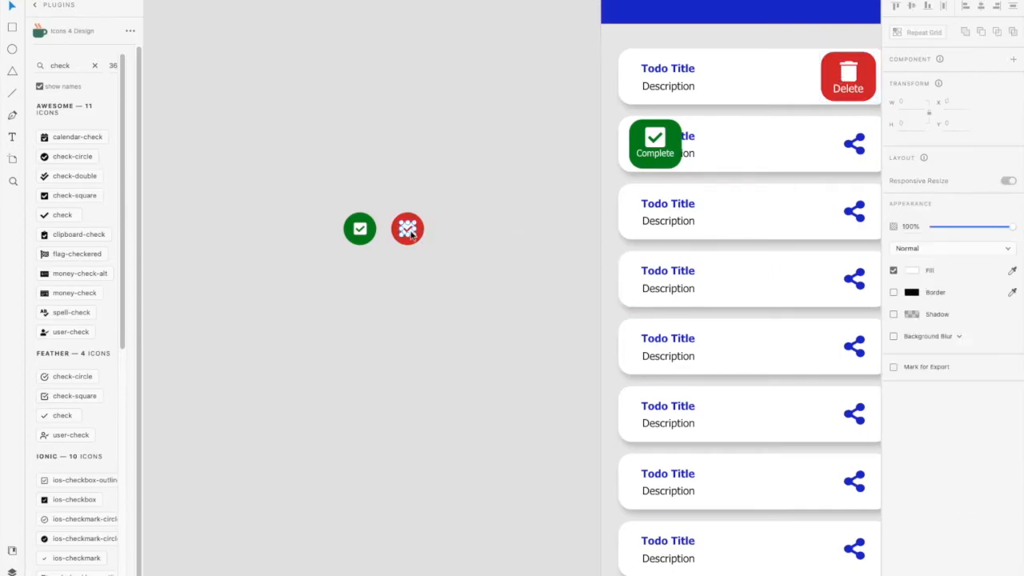
pyautogui.press('Delete')
pyautogui.press('super+v')
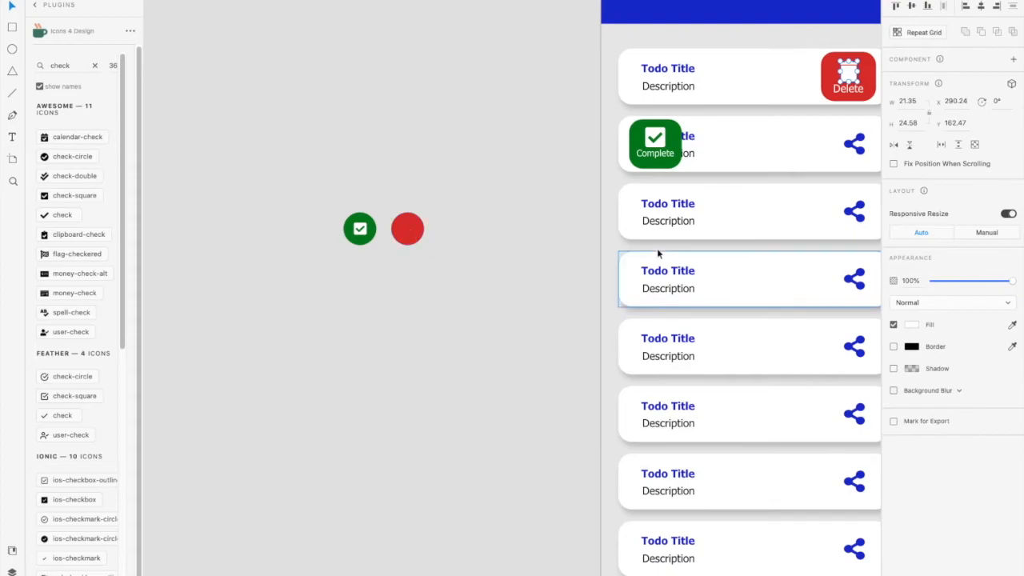
pyautogui.moveTo(839, 75); pyautogui.dragTo(410, 233)
pyautogui.click(421, 253)
# - Duplicate the green check badge to its left and replace the copy's check icon with a solid clock icon
pyautogui.moveTo(326, 202)
pyautogui.mouseDown()
pyautogui.moveTo(379, 247)
pyautogui.moveTo(313, 242)
pyautogui.mouseUp()
pyautogui.click(365, 273)
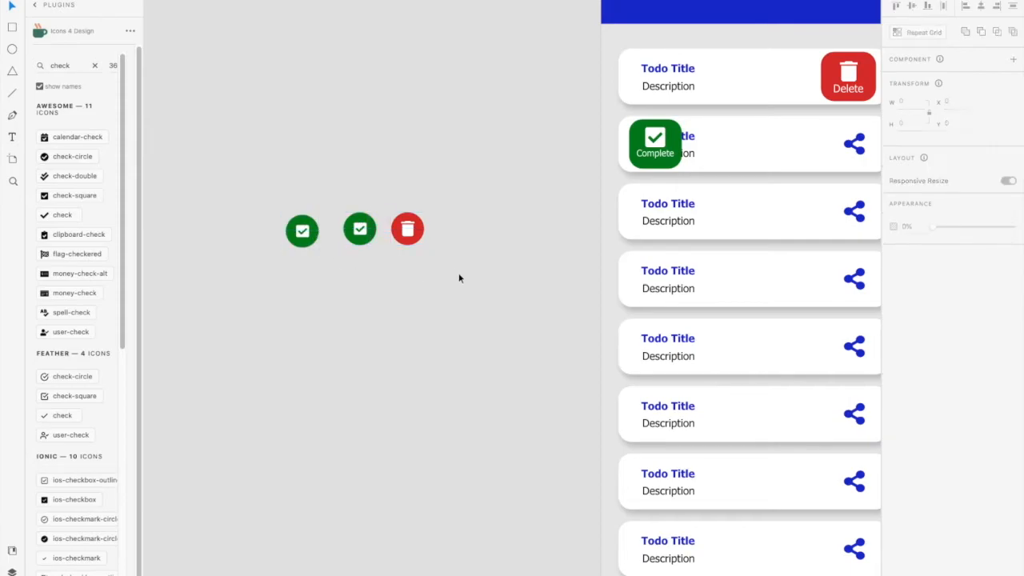
pyautogui.scroll(-3, 427, 288)
pyautogui.click(545, 41)
pyautogui.click(82, 64)
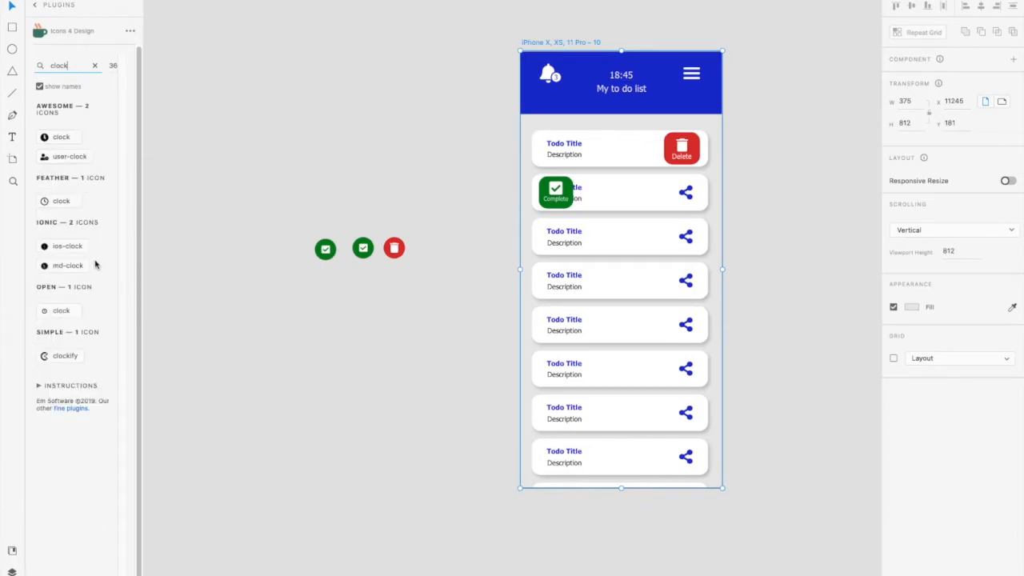
pyautogui.moveTo(529, 66); pyautogui.dragTo(304, 227)
pyautogui.click(325, 254)
pyautogui.press('Delete')
# - Recolor the clock icon with the white sampled from the neighbouring check icon
pyautogui.scroll(5, 332, 268)
pyautogui.click(1012, 290)
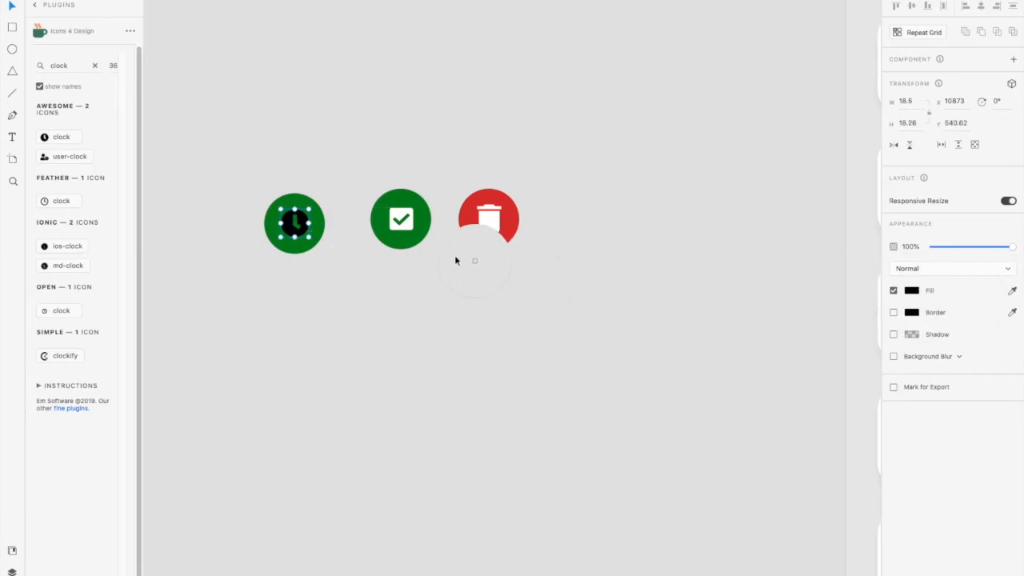
pyautogui.click(407, 230)
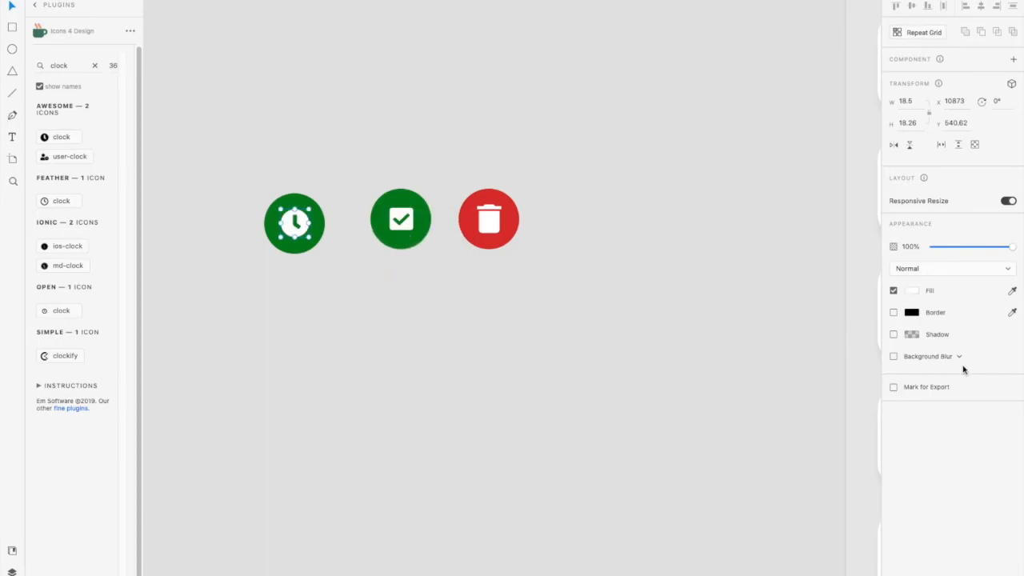
pyautogui.click(701, 303)
pyautogui.scroll(-3, 701, 304)
pyautogui.hscroll(3, 699, 304)
pyautogui.scroll(1, 640, 335)
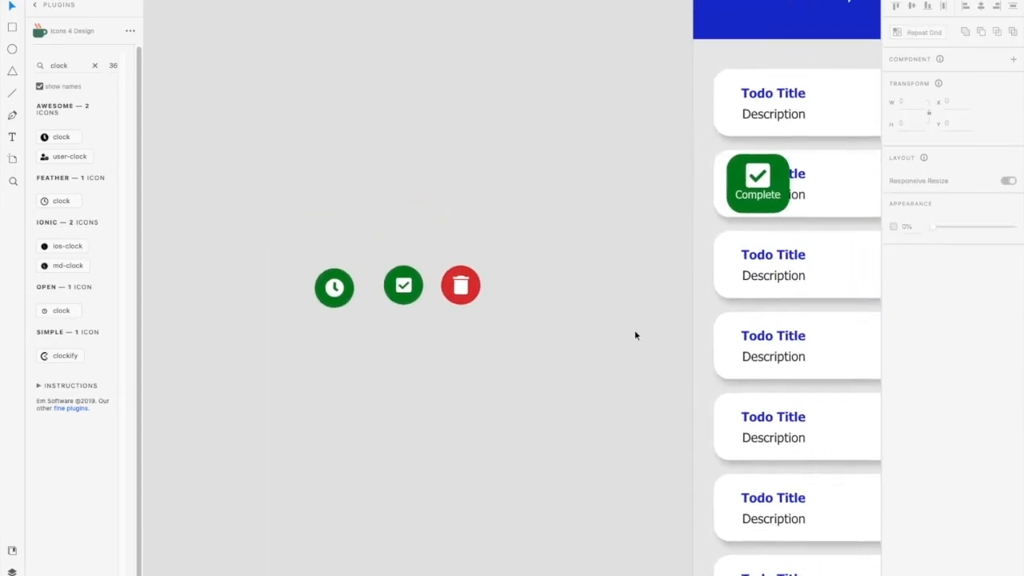
# - Fill the clock badge's circle with the header's blue and line the badge up with the green and red ones
pyautogui.click(297, 309)
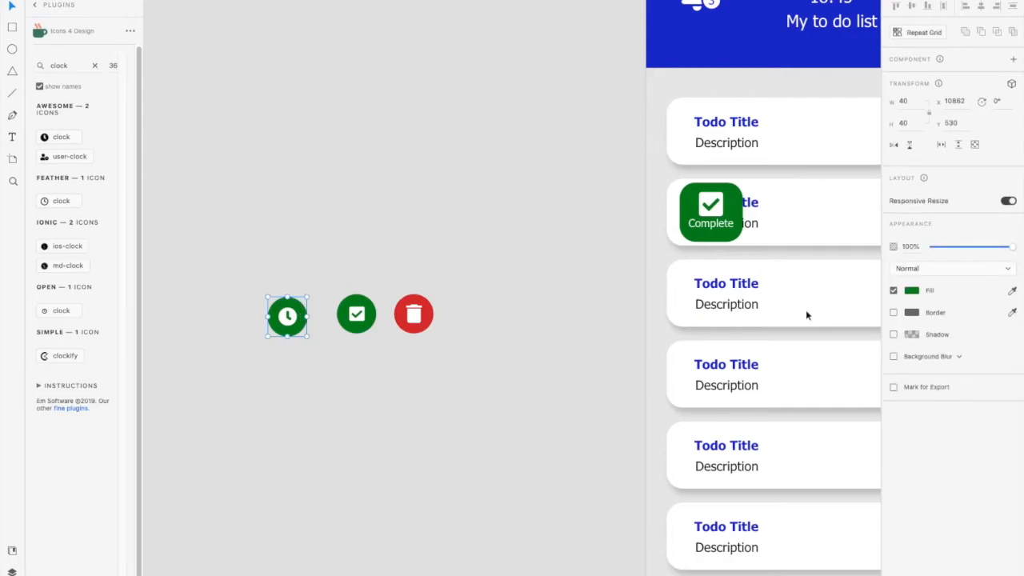
pyautogui.click(1012, 291)
pyautogui.click(730, 60)
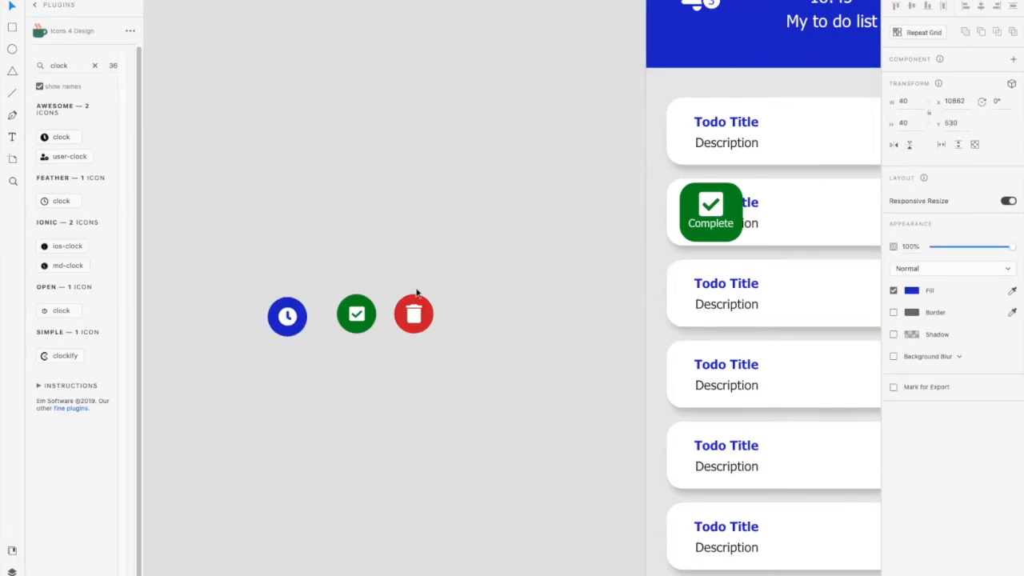
pyautogui.click(355, 316)
pyautogui.moveTo(283, 318); pyautogui.dragTo(308, 322)
pyautogui.click(305, 312)
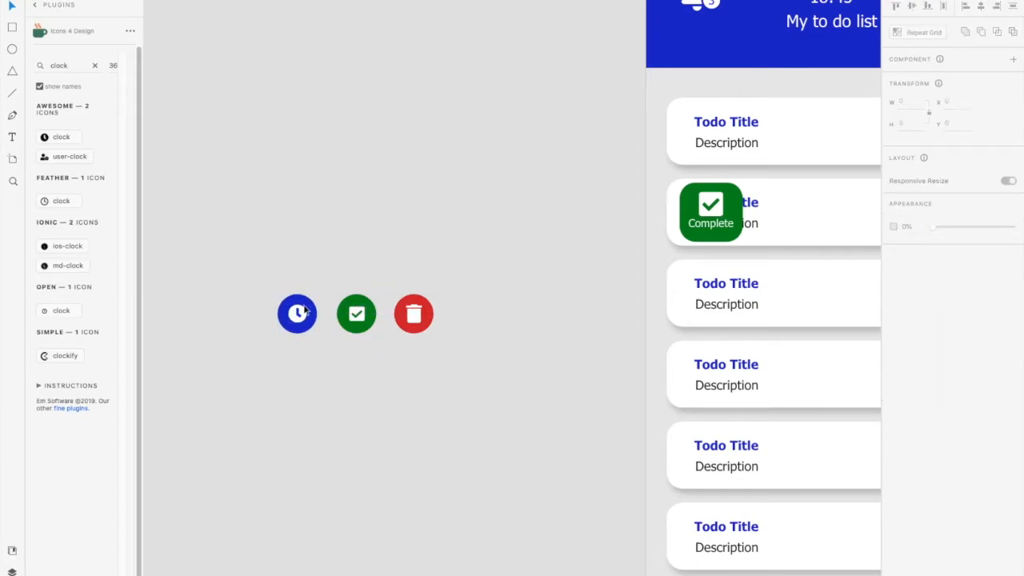
# - Group each badge's circle with its icon for the clock, check and trash badges
pyautogui.moveTo(263, 285); pyautogui.dragTo(314, 334)
pyautogui.click(350, 394)
pyautogui.moveTo(336, 292); pyautogui.dragTo(376, 341)
pyautogui.click(402, 397)
pyautogui.moveTo(437, 342); pyautogui.dragTo(439, 340)
# - Move the three badges together onto the third to-do card at X 47, Y 328
pyautogui.moveTo(258, 277); pyautogui.dragTo(445, 344)
pyautogui.scroll(-2, 480, 385)
pyautogui.hscroll(2, 479, 384)
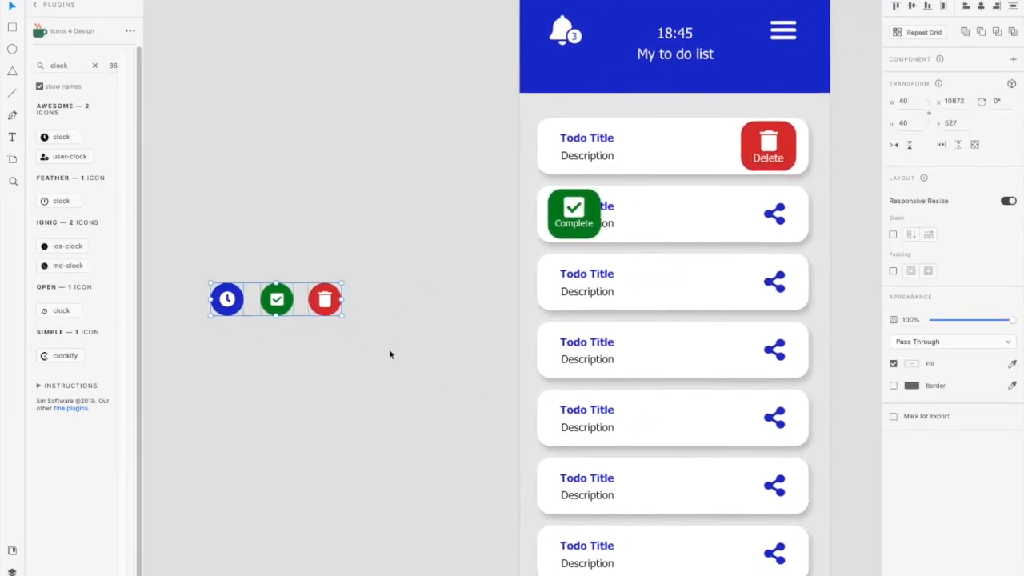
pyautogui.scroll(-2, 393, 356)
pyautogui.hscroll(2, 393, 357)
pyautogui.moveTo(284, 269); pyautogui.dragTo(621, 252)
pyautogui.scroll(5, 642, 257)
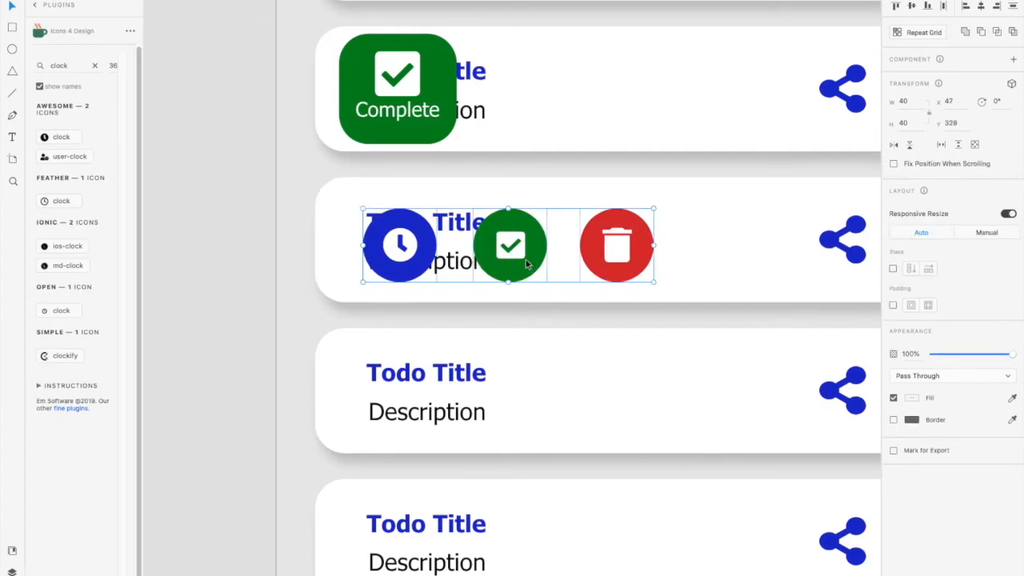
# - Shift the check and trash badges slightly left so the three badges on the third card are closer and evenly spaced
pyautogui.doubleClick(526, 264)
pyautogui.moveTo(529, 265); pyautogui.dragTo(518, 264)
pyautogui.press('super+z')
pyautogui.click(569, 285)
pyautogui.moveTo(597, 265); pyautogui.dragTo(584, 265)
pyautogui.click(655, 288)
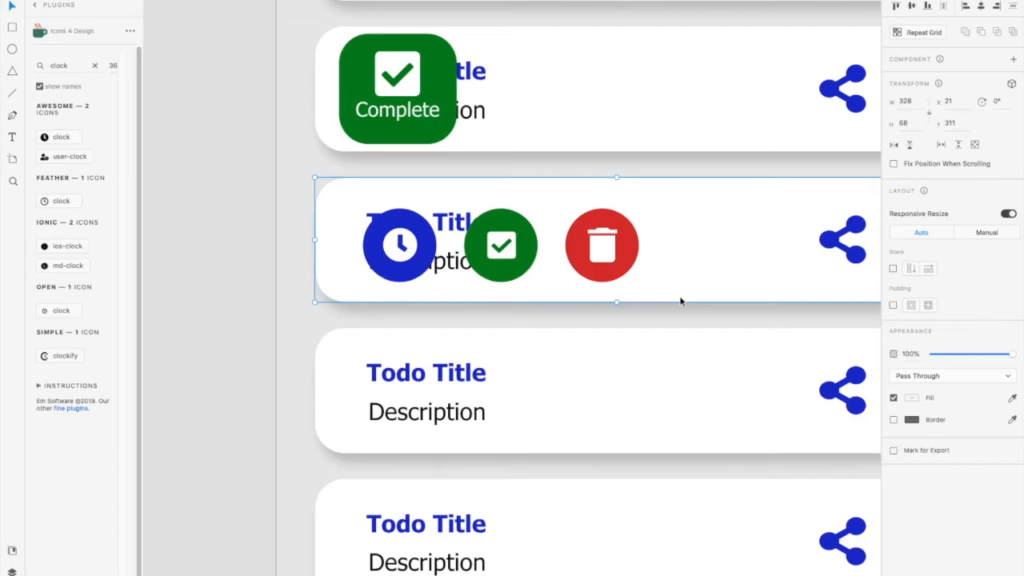
# - Send the three round badges, the Complete button and the Delete button behind the to-do cards
pyautogui.click(420, 251)
pyautogui.keyDown('shift'); pyautogui.click(500, 262); pyautogui.keyUp('shift')
pyautogui.keyDown('shift'); pyautogui.click(585, 253); pyautogui.keyUp('shift')
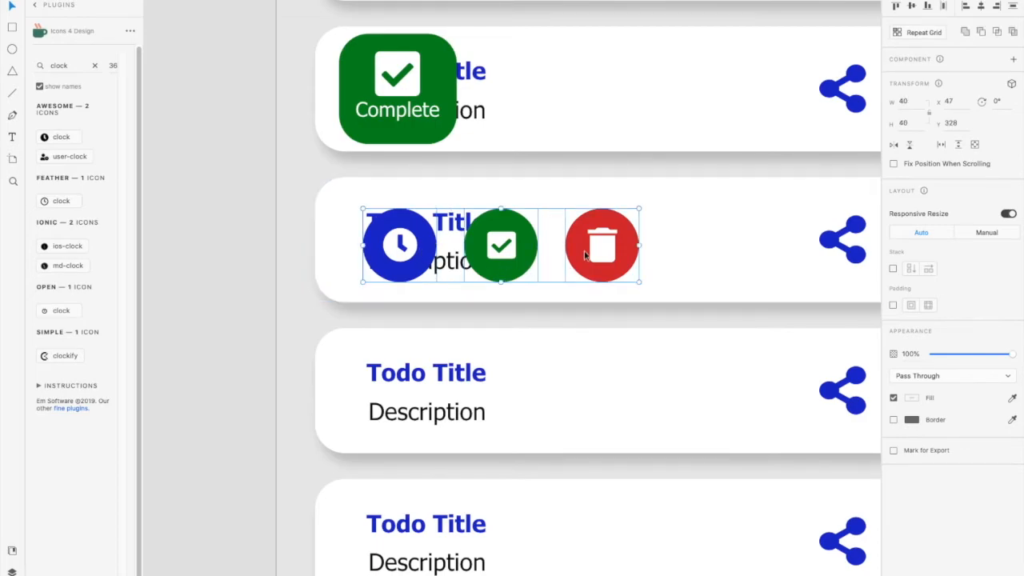
pyautogui.scroll(-3, 608, 304)
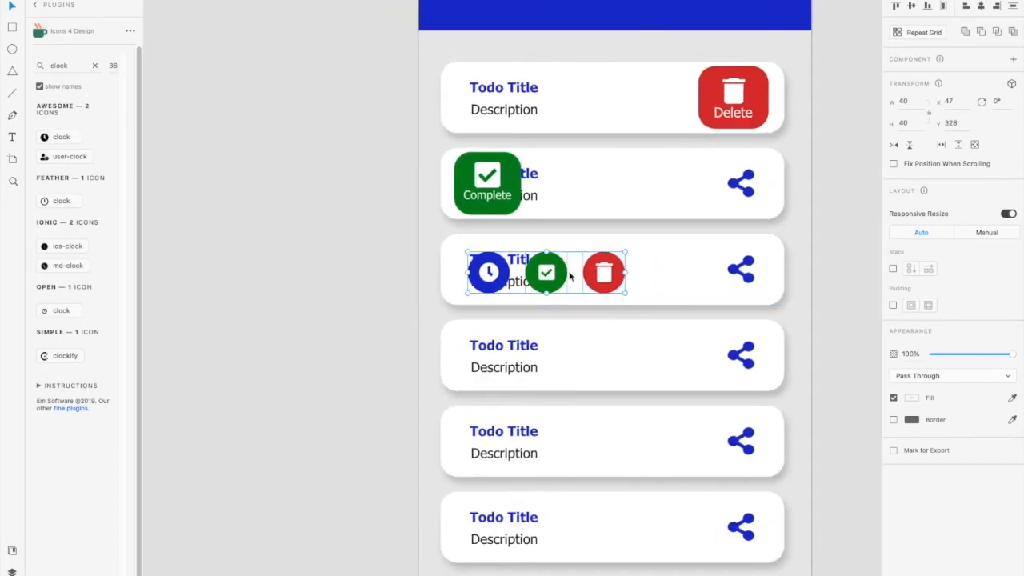
pyautogui.keyDown('shift'); pyautogui.click(504, 183); pyautogui.keyUp('shift')
pyautogui.keyDown('shift'); pyautogui.click(760, 110); pyautogui.keyUp('shift')
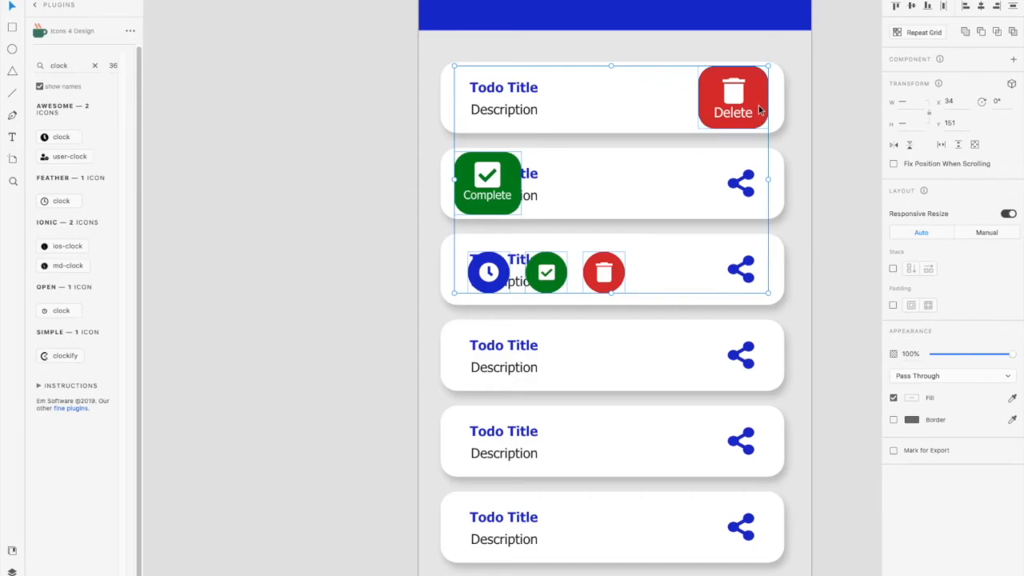
pyautogui.press('shift+super+[')
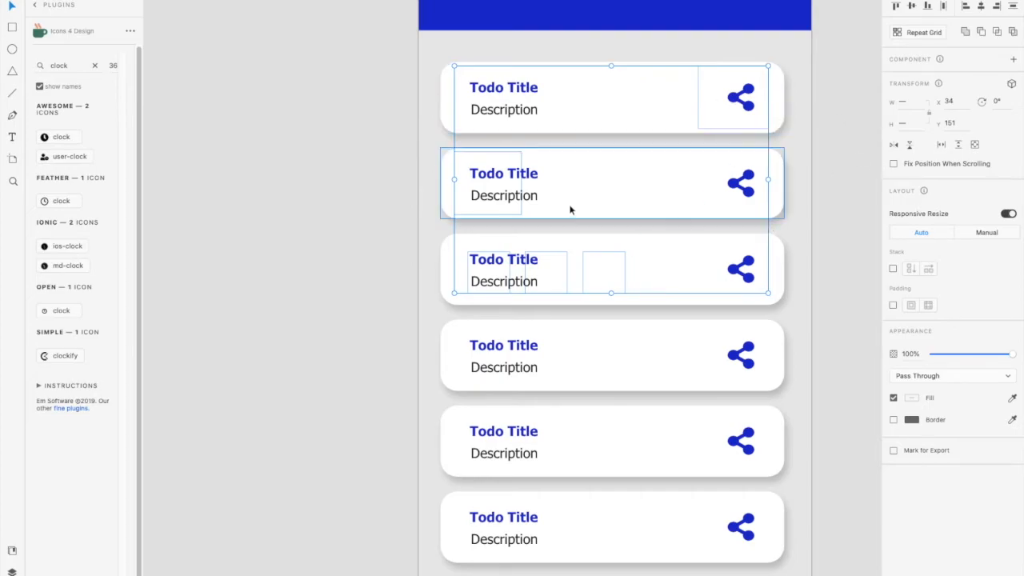
# - Group all the to-do cards together with the buttons and badges hidden behind them
pyautogui.scroll(-1, 573, 212)
pyautogui.scroll(-4, 573, 211)
pyautogui.hscroll(2, 573, 212)
pyautogui.click(728, 232)
pyautogui.scroll(-3, 735, 243)
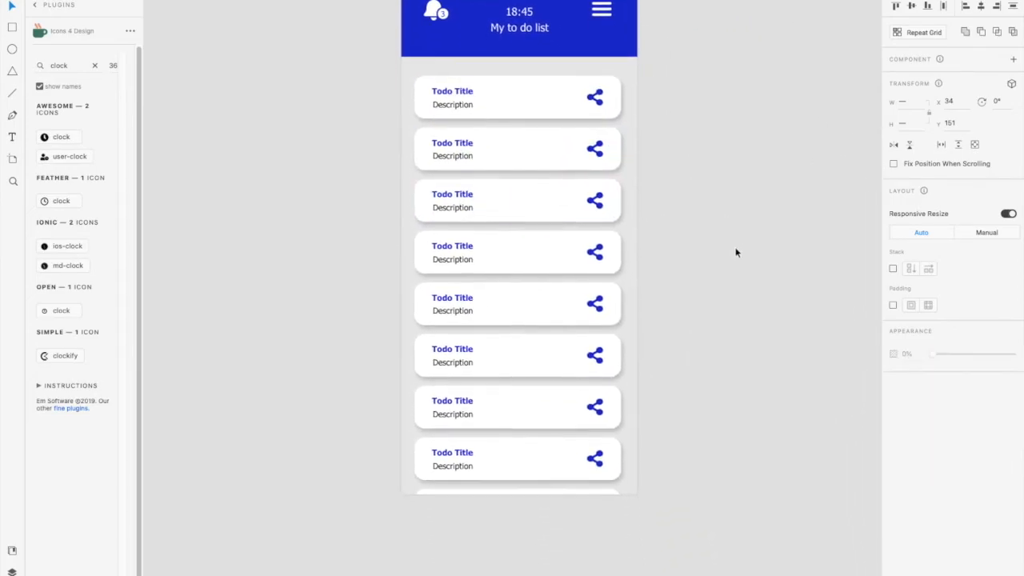
pyautogui.moveTo(446, 495); pyautogui.dragTo(671, 97)
pyautogui.scroll(2, 853, 87)
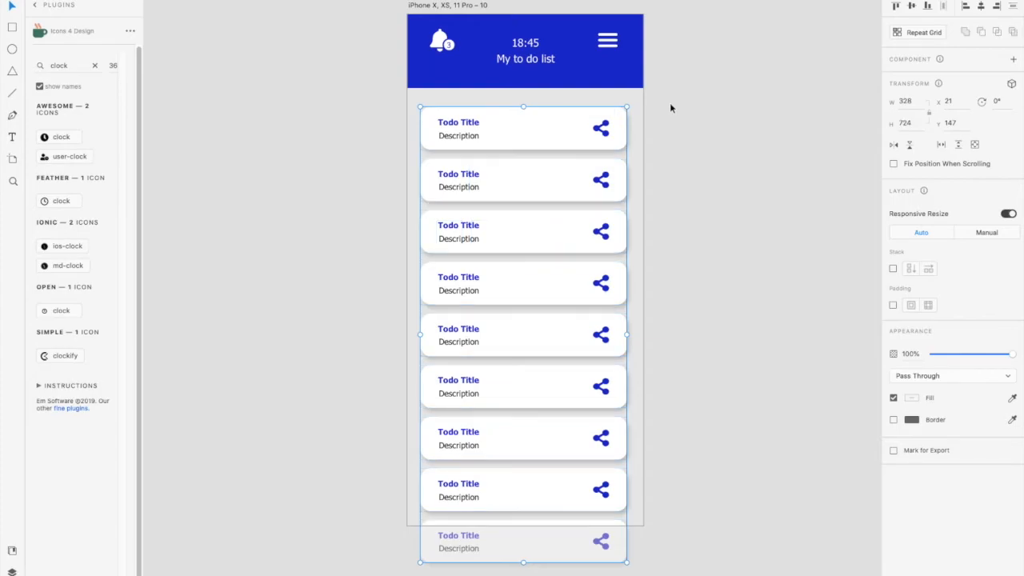
pyautogui.scroll(-2, 694, 251)
pyautogui.scroll(-1, 693, 250)
pyautogui.hscroll(2, 712, 204)
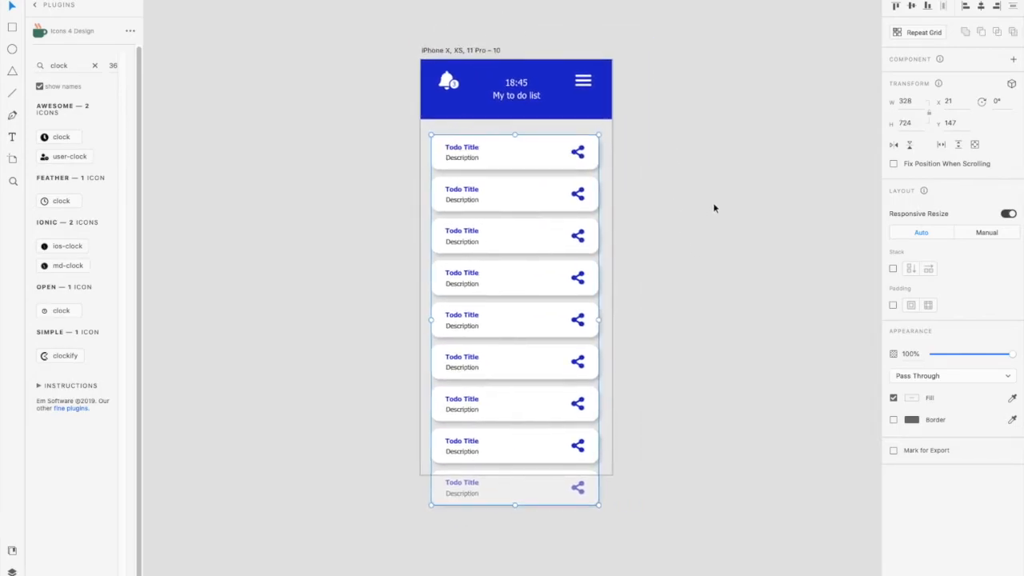
pyautogui.scroll(-2, 618, 215)
# - Duplicate the to-do list artboard to create a second screen beside it
pyautogui.click(419, 80)
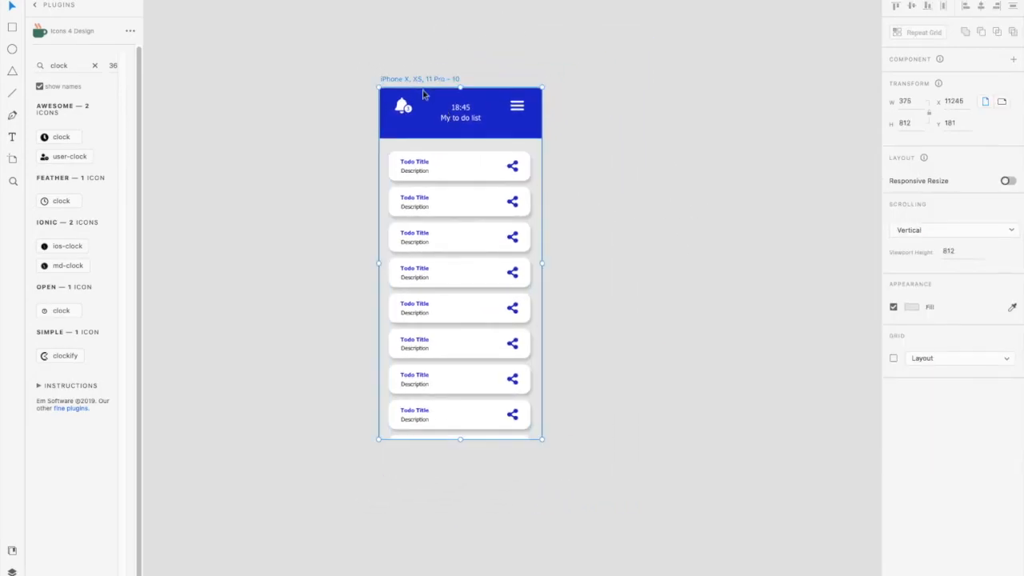
pyautogui.hotkey('ctrl', 'd')
pyautogui.scroll(2, 624, 206)
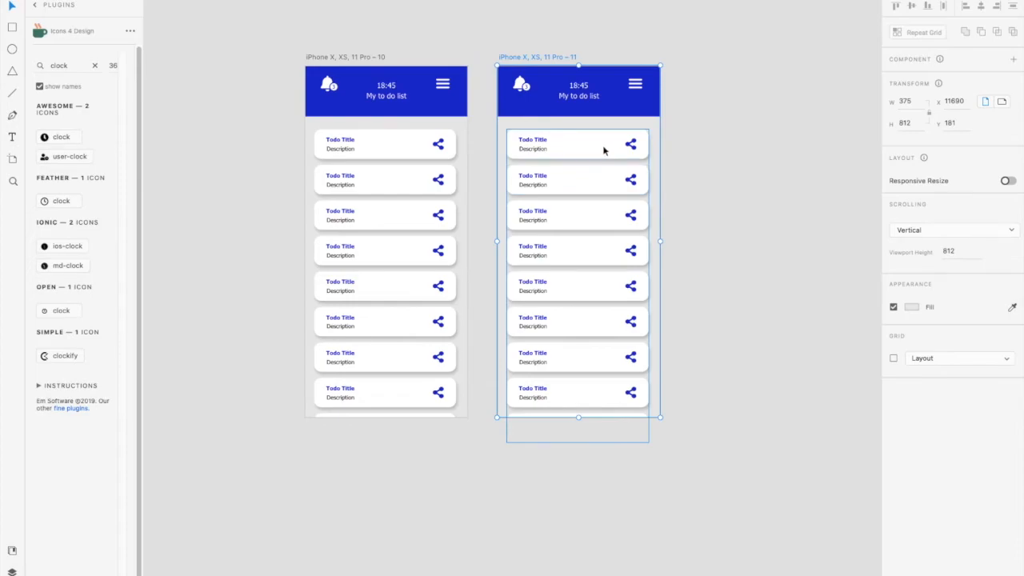
pyautogui.hscroll(3, 604, 150)
# - Slide the first to-do card on the second artboard left to expose the Delete button behind it
pyautogui.click(566, 148)
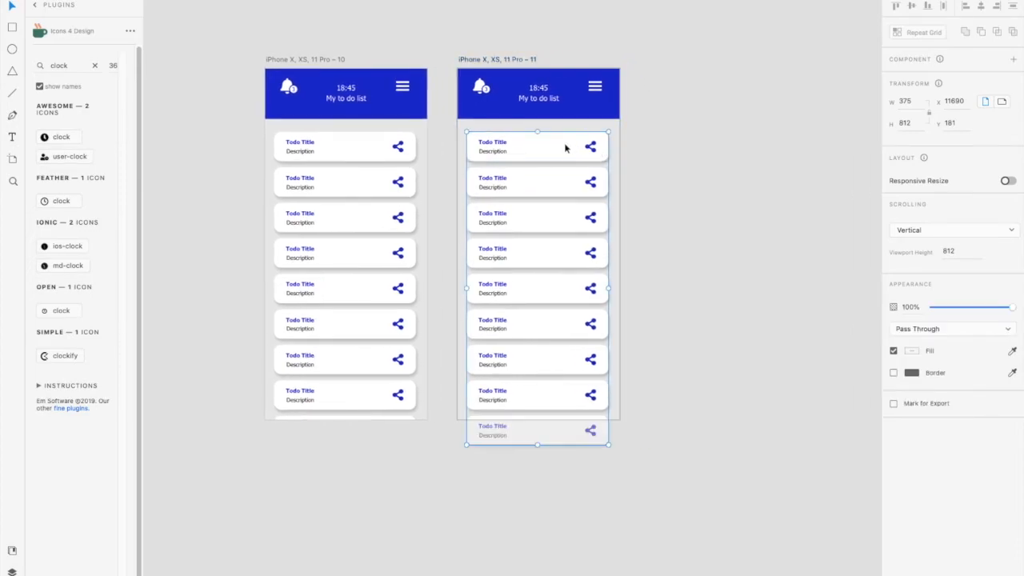
pyautogui.click(562, 147)
pyautogui.moveTo(560, 147); pyautogui.dragTo(517, 149)
# - Enlarge the exposed Delete button to 72 by 67 and position it level with the first card
pyautogui.scroll(5, 517, 149)
pyautogui.click(669, 160)
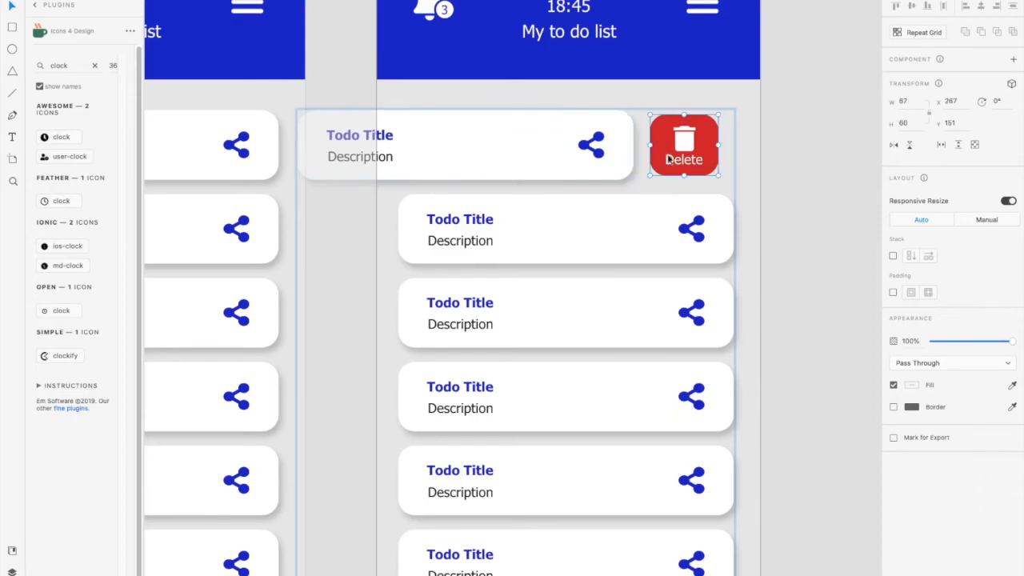
pyautogui.moveTo(684, 176); pyautogui.dragTo(684, 183)
pyautogui.moveTo(716, 149)
pyautogui.mouseDown()
pyautogui.moveTo(725, 149)
pyautogui.moveTo(705, 146)
pyautogui.mouseUp()
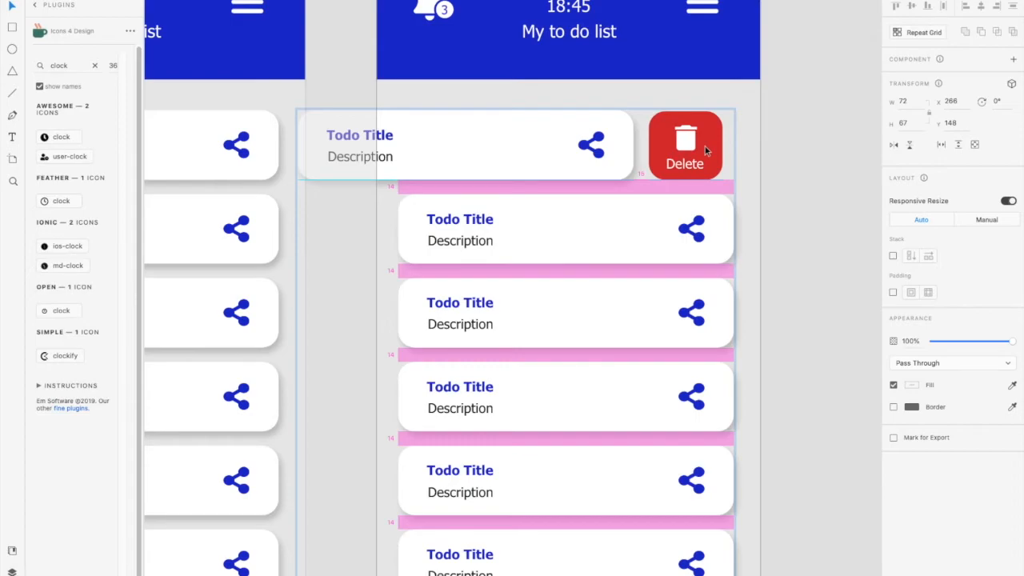
# - Duplicate the artboard with the exposed Delete button to create a third screen
pyautogui.scroll(-3, 705, 146)
pyautogui.click(559, 46)
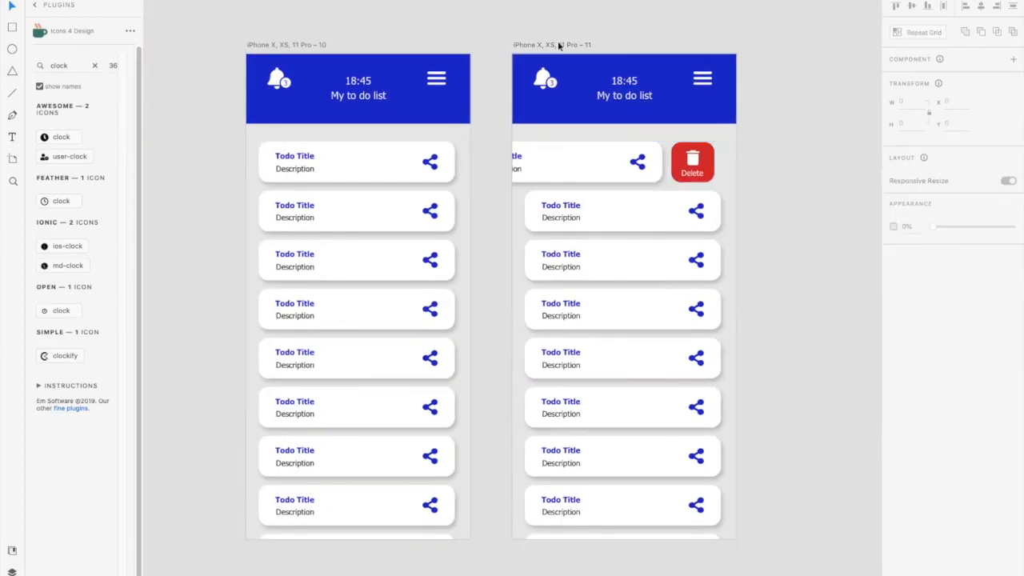
pyautogui.click(557, 48)
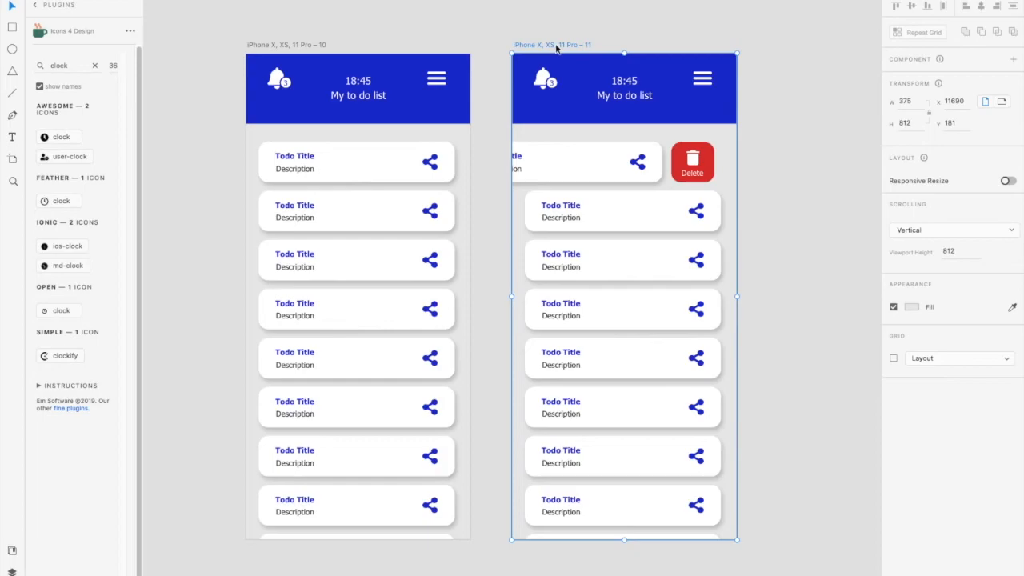
pyautogui.press('super+d')
# - Slide the first card and its Delete button together off the left edge of the third artboard
pyautogui.click(533, 170)
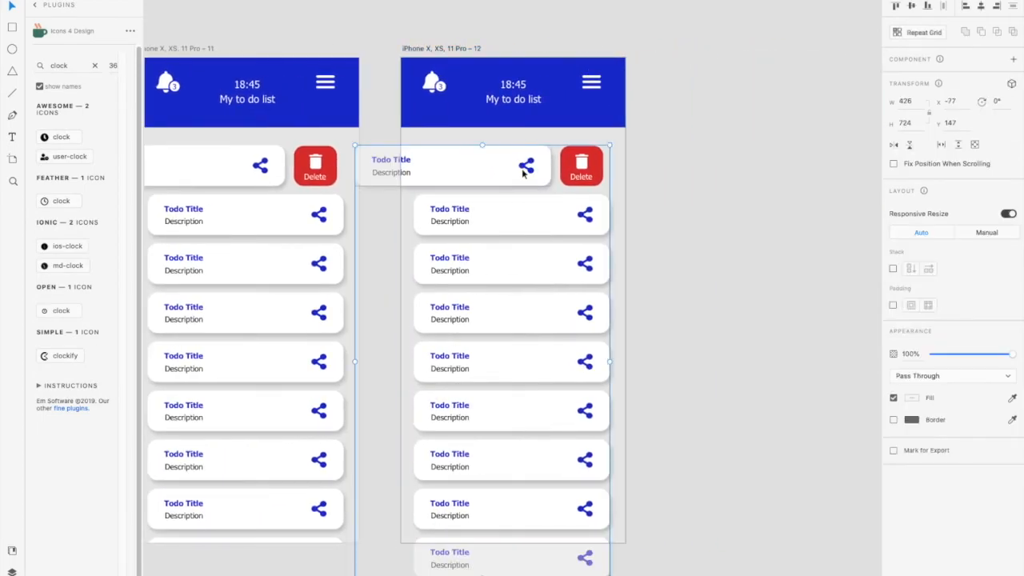
pyautogui.doubleClick(577, 167)
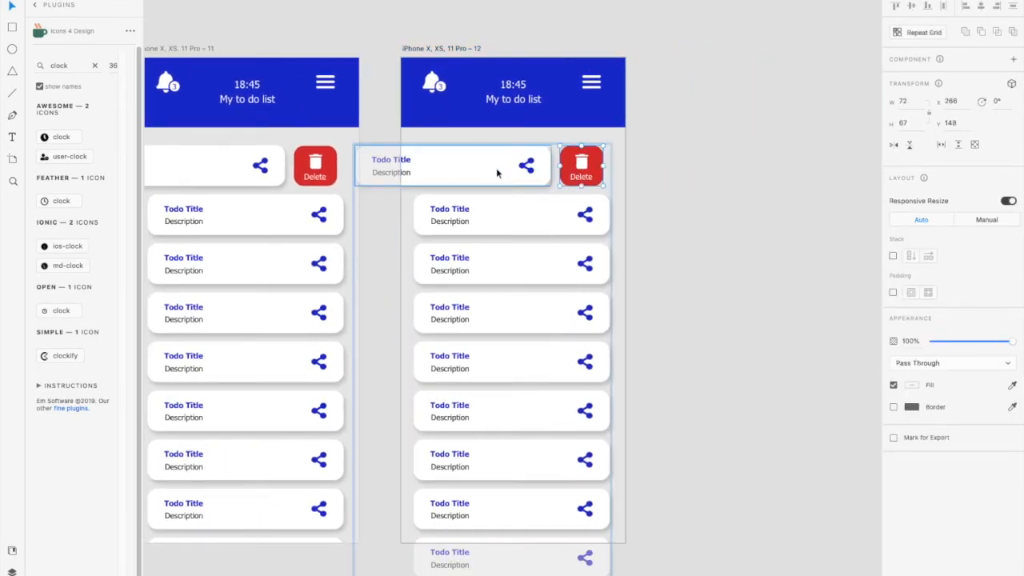
pyautogui.moveTo(583, 172); pyautogui.dragTo(374, 172)
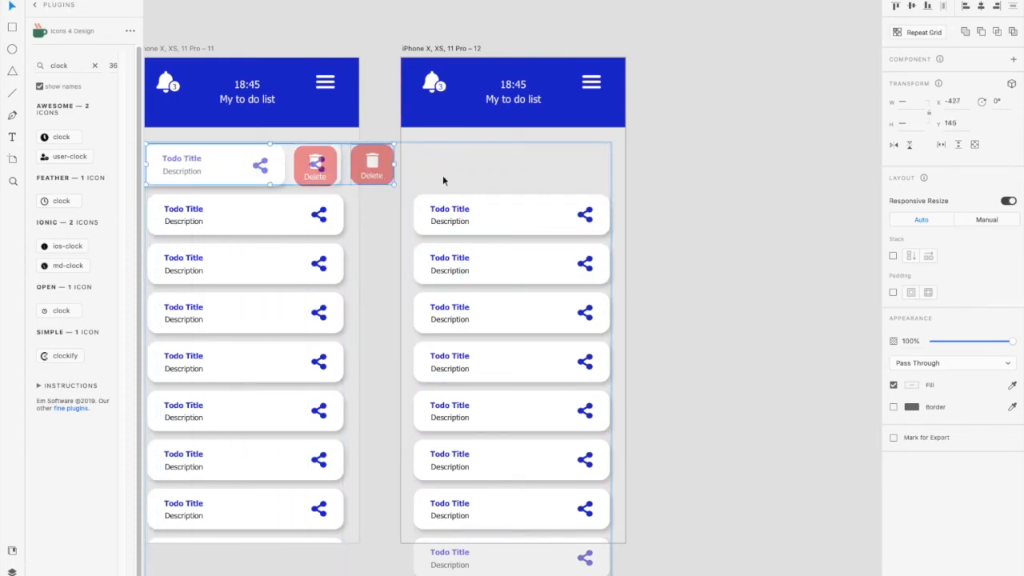
# - Move the remaining to-do cards on artboard 12 up to fill the gap left by the first card
pyautogui.click(428, 199)
pyautogui.doubleClick(426, 189)
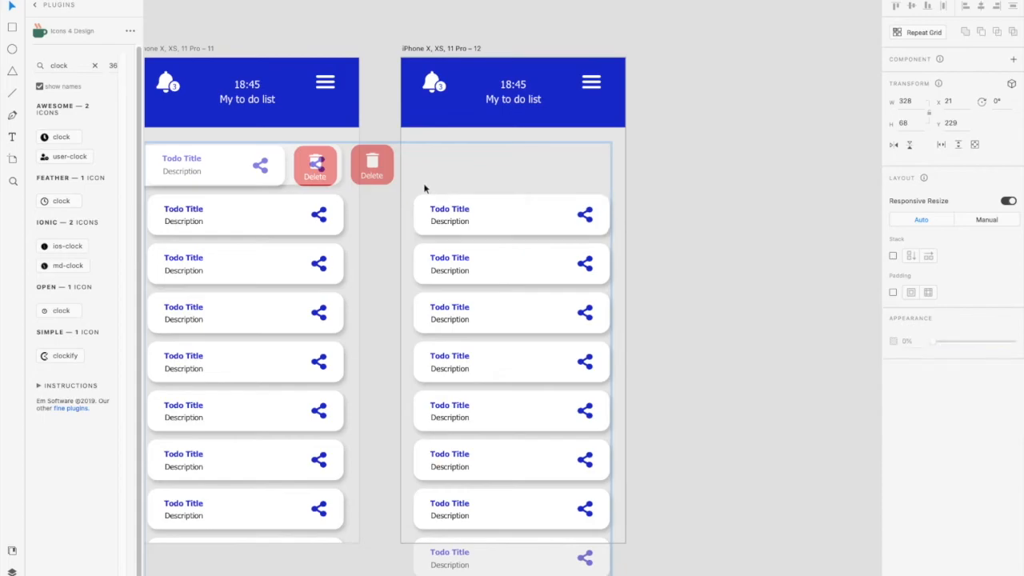
pyautogui.press('super+z')
pyautogui.moveTo(579, 176); pyautogui.dragTo(389, 174)
pyautogui.moveTo(378, 172); pyautogui.dragTo(608, 560)
pyautogui.moveTo(532, 315); pyautogui.dragTo(535, 270)
# - Duplicate artboard 12 and slide the copy's first card right to X 116 to expose the Complete button
pyautogui.click(450, 49)
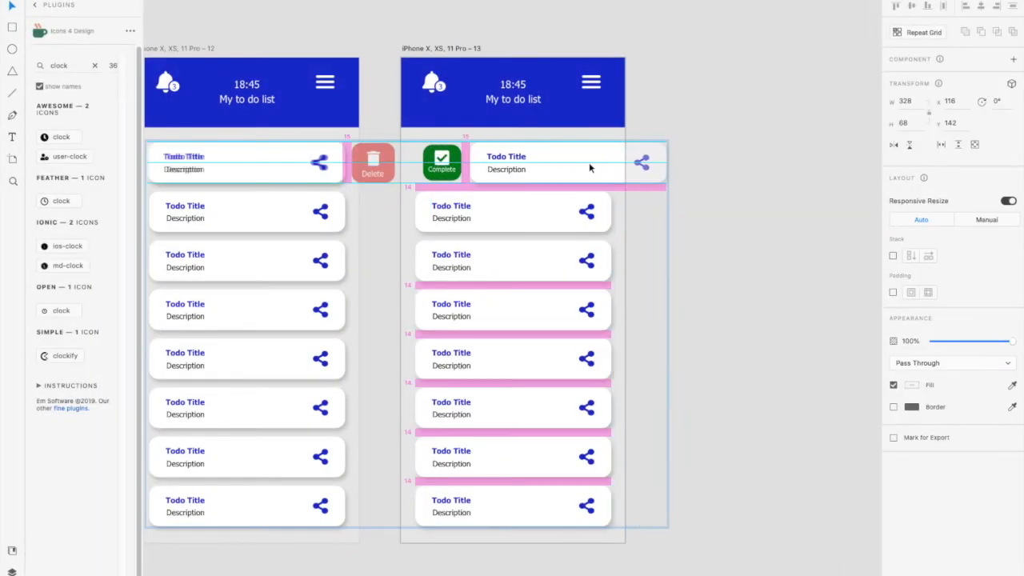
# - Enlarge the exposed green Complete button on artboard 13 and position it level with the first card
pyautogui.scroll(5, 456, 167)
pyautogui.click(455, 167)
pyautogui.moveTo(467, 198); pyautogui.dragTo(483, 211)
pyautogui.moveTo(451, 165)
pyautogui.mouseDown()
pyautogui.moveTo(441, 161)
pyautogui.moveTo(439, 181)
pyautogui.mouseUp()
pyautogui.doubleClick(432, 175)
pyautogui.click(456, 177)
pyautogui.press('Escape')
pyautogui.press('Escape')
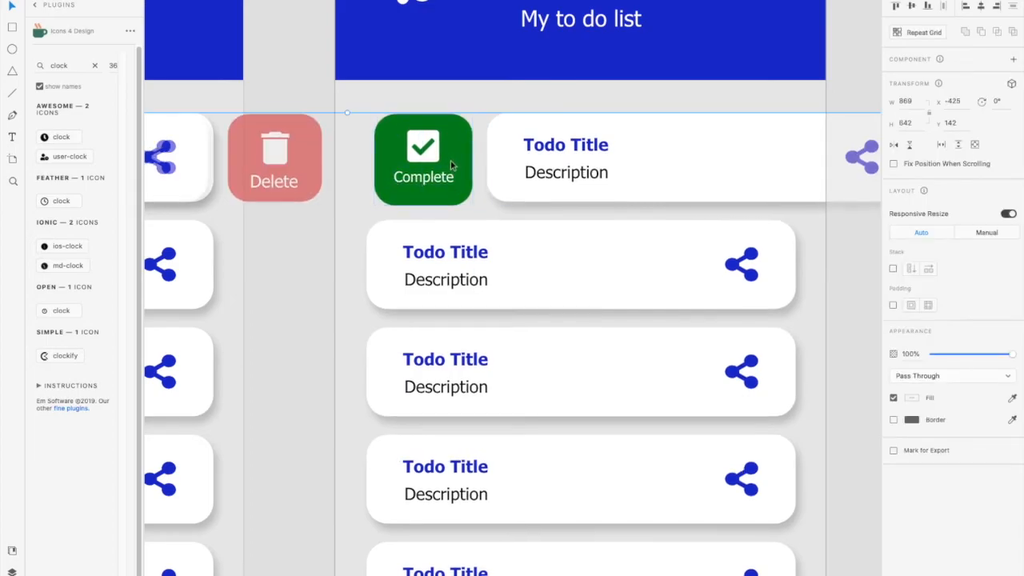
# - Duplicate artboard 13 and slide the copy's Complete button and first card together off its right edge
pyautogui.scroll(-5, 453, 155)
pyautogui.click(464, 49)
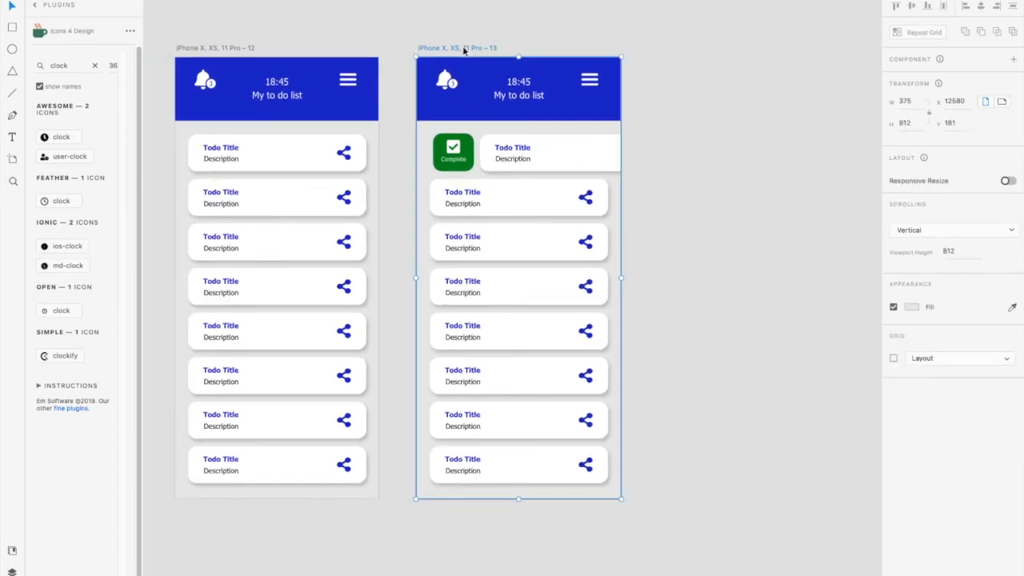
pyautogui.press('super+d')
pyautogui.hscroll(3, 606, 195)
pyautogui.scroll(5, 560, 164)
pyautogui.doubleClick(450, 122)
pyautogui.keyDown('shift'); pyautogui.click(572, 119); pyautogui.keyUp('shift')
pyautogui.moveTo(571, 119); pyautogui.dragTo(815, 118)
# - Move the remaining to-do cards on artboard 14 up to close the gap below the header
pyautogui.moveTo(242, 137); pyautogui.dragTo(578, 556)
pyautogui.scroll(-3, 582, 536)
pyautogui.moveTo(461, 172); pyautogui.dragTo(465, 112)
pyautogui.click(586, 250)
# - Duplicate artboard 14 and slide the copy's first card right to X 211 to expose the three round action badges
pyautogui.scroll(-5, 588, 239)
pyautogui.click(466, 85)
pyautogui.press('super+d')
pyautogui.hscroll(3, 512, 156)
pyautogui.scroll(5, 471, 136)
pyautogui.doubleClick(470, 136)
pyautogui.moveTo(519, 141); pyautogui.dragTo(606, 137)
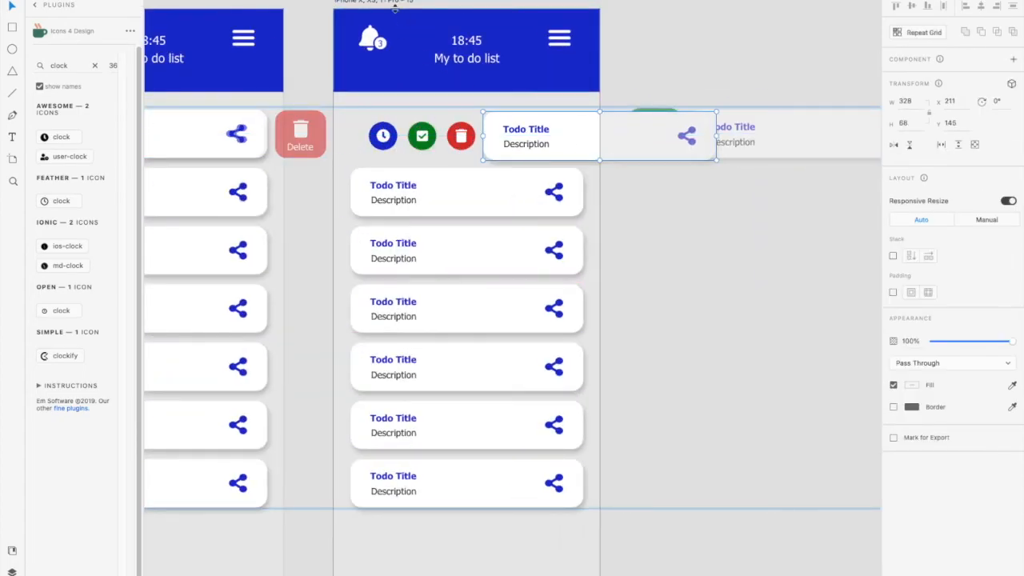
# - Duplicate the artboard with the exposed round badges to create a final screen
pyautogui.click(396, 4)
pyautogui.press('super+d')
# - Slide the first card and its three round badges off artboard 16's right edge and move the remaining cards up
pyautogui.hscroll(5, 395, 7)
pyautogui.doubleClick(555, 144)
pyautogui.keyDown('shift'); pyautogui.click(508, 140); pyautogui.keyUp('shift')
pyautogui.keyDown('shift'); pyautogui.click(472, 141); pyautogui.keyUp('shift')
pyautogui.keyDown('shift'); pyautogui.click(430, 140); pyautogui.keyUp('shift')
pyautogui.moveTo(595, 139); pyautogui.dragTo(808, 134)
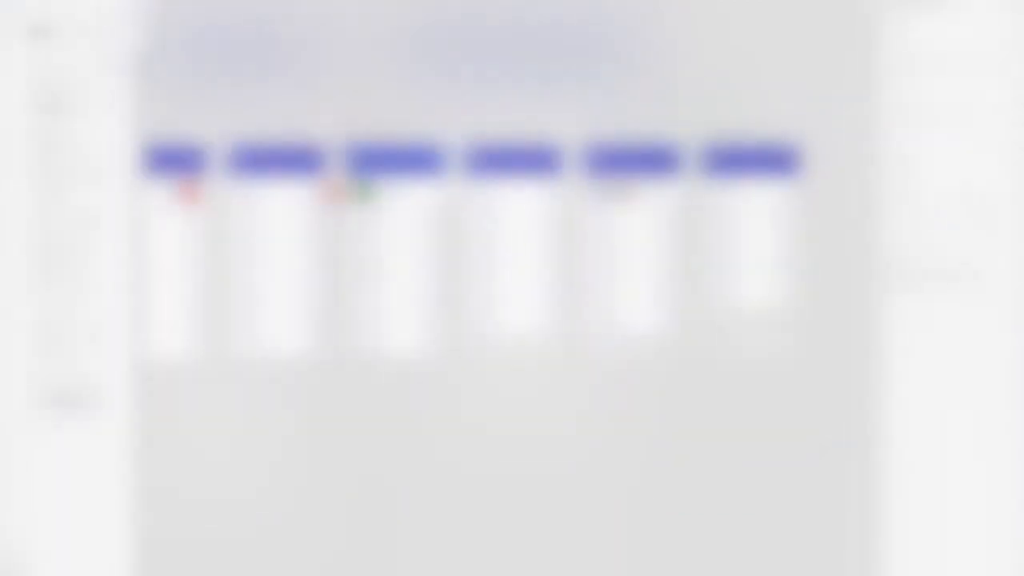
# - Switch to prototyping and connect the first to-do card on artboard 10 to artboard 11
pyautogui.hscroll(-5, 431, 216)
pyautogui.scroll(-2, 431, 217)
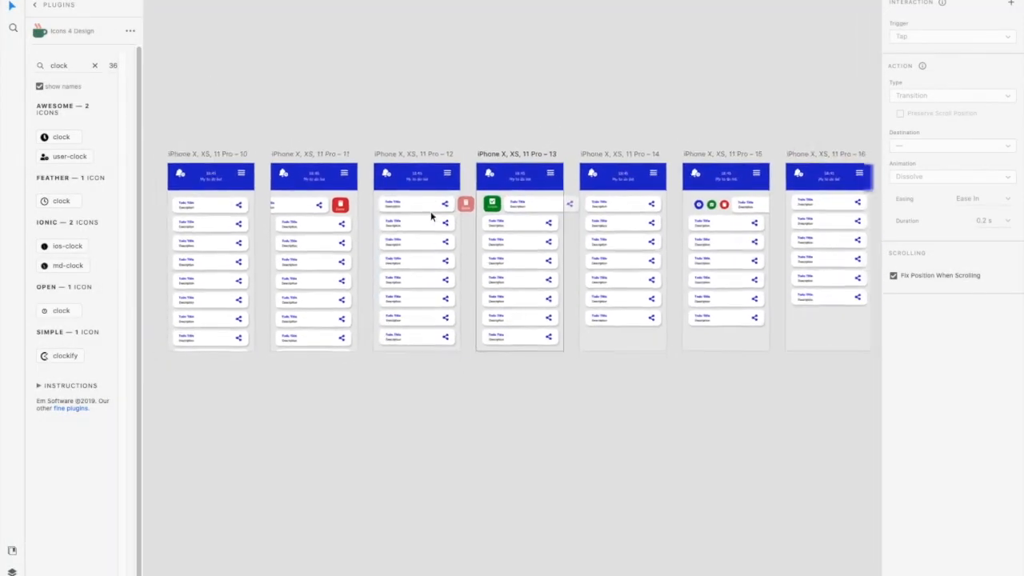
pyautogui.hscroll(-3, 432, 216)
pyautogui.scroll(5, 431, 216)
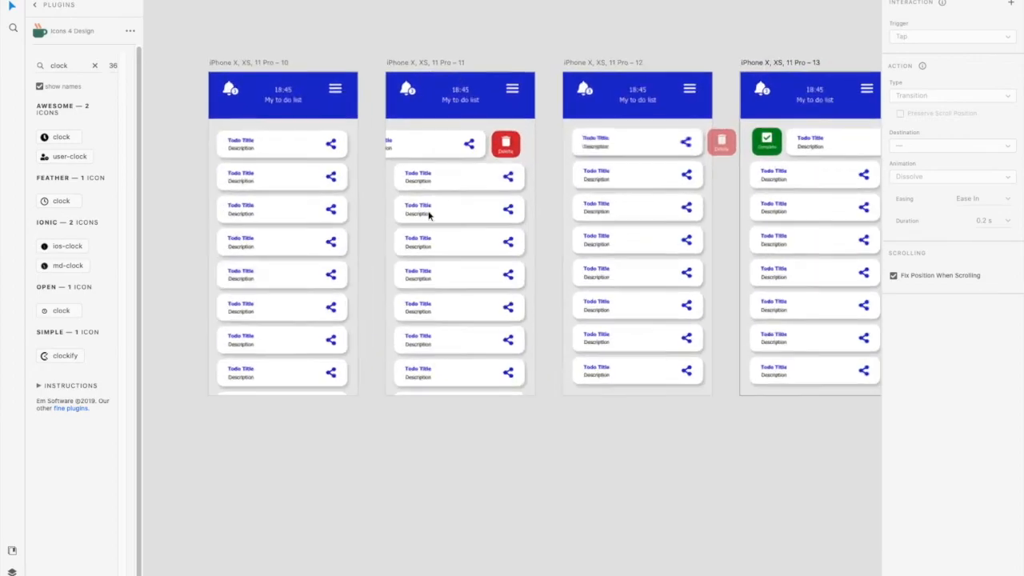
pyautogui.click(252, 63)
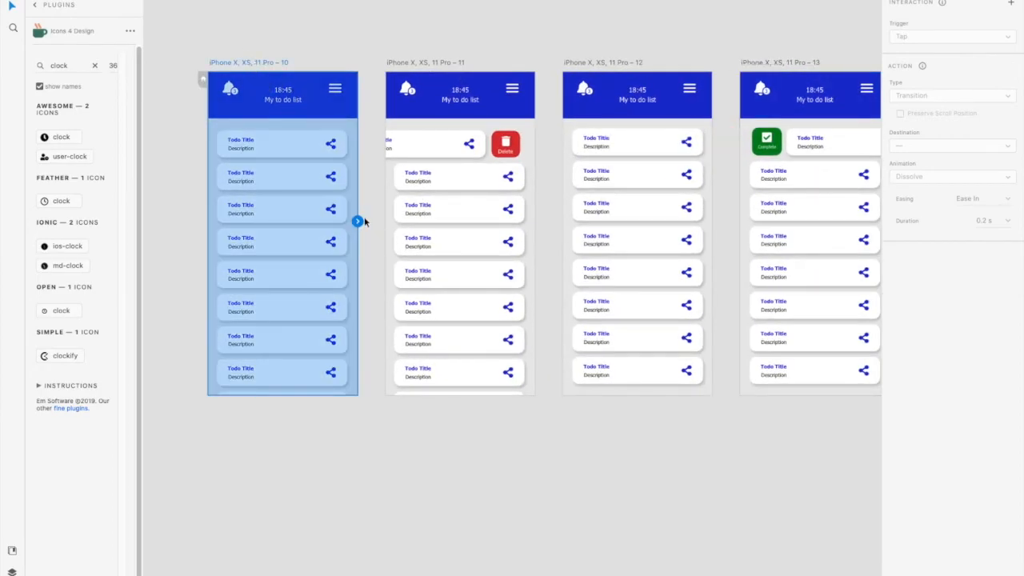
pyautogui.doubleClick(317, 147)
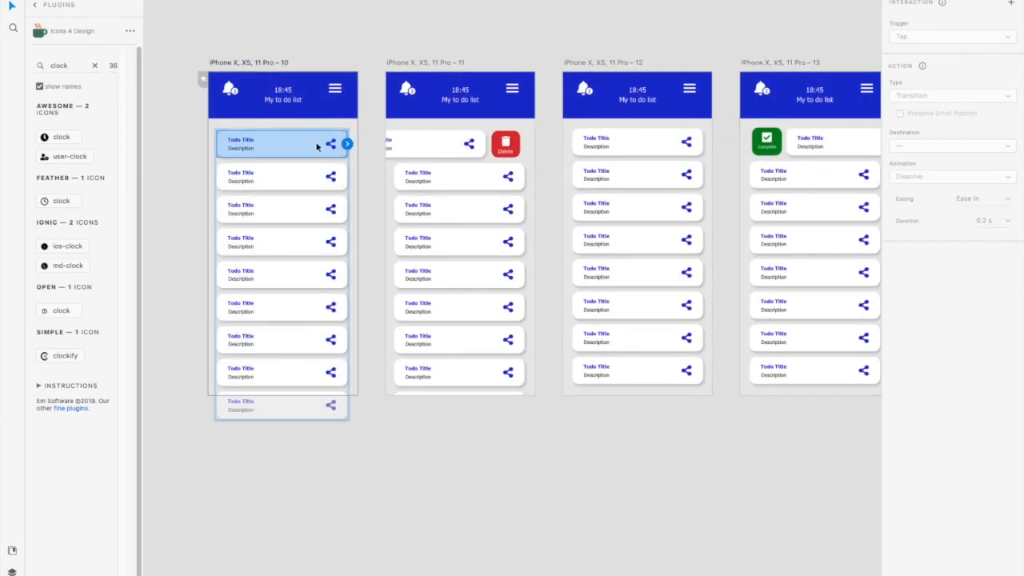
pyautogui.moveTo(349, 148); pyautogui.dragTo(409, 253)
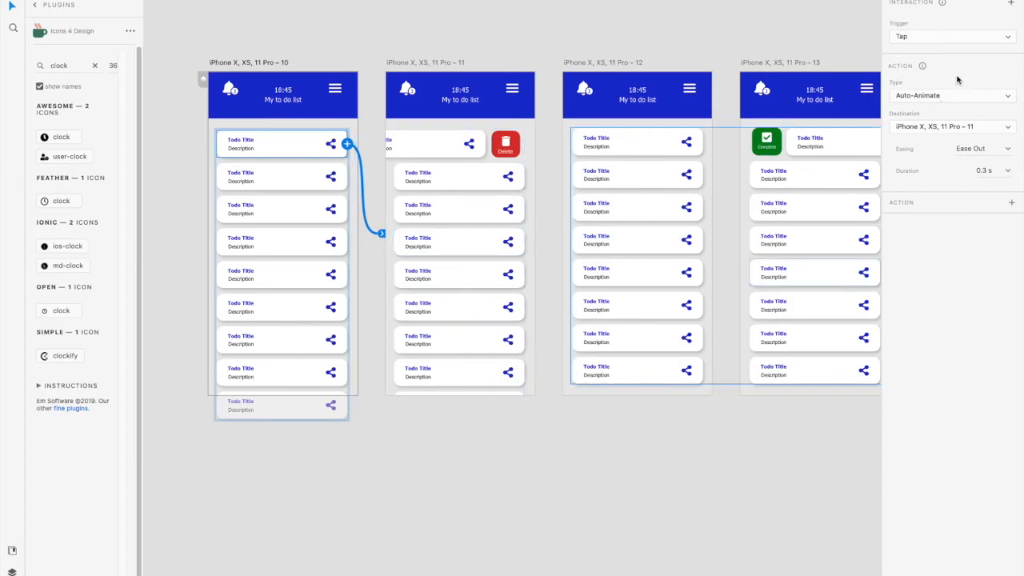
# - Set the card's interaction to a Drag trigger with Auto-Animate and easing None
pyautogui.click(1012, 38)
pyautogui.click(924, 48)
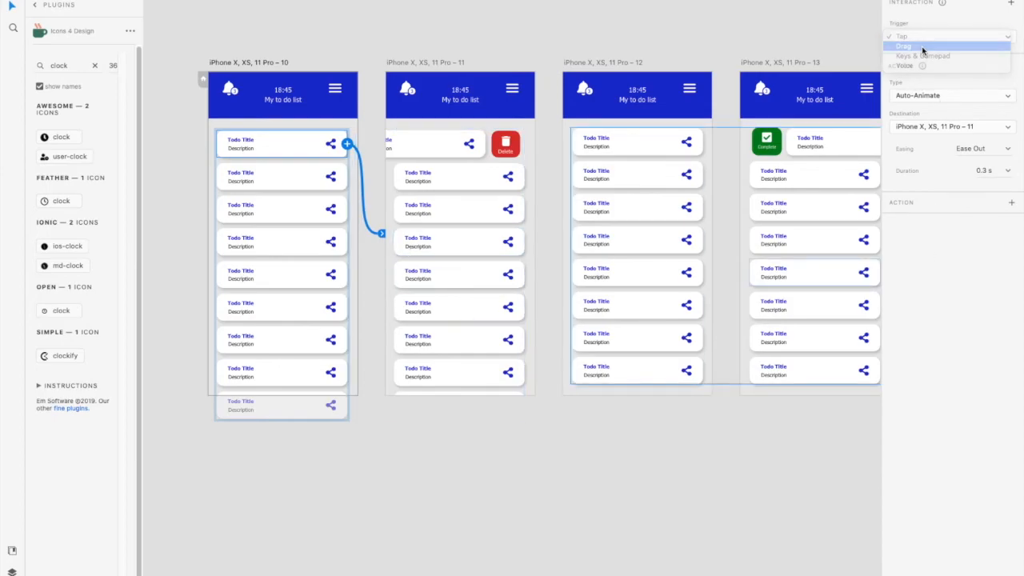
pyautogui.click(1010, 98)
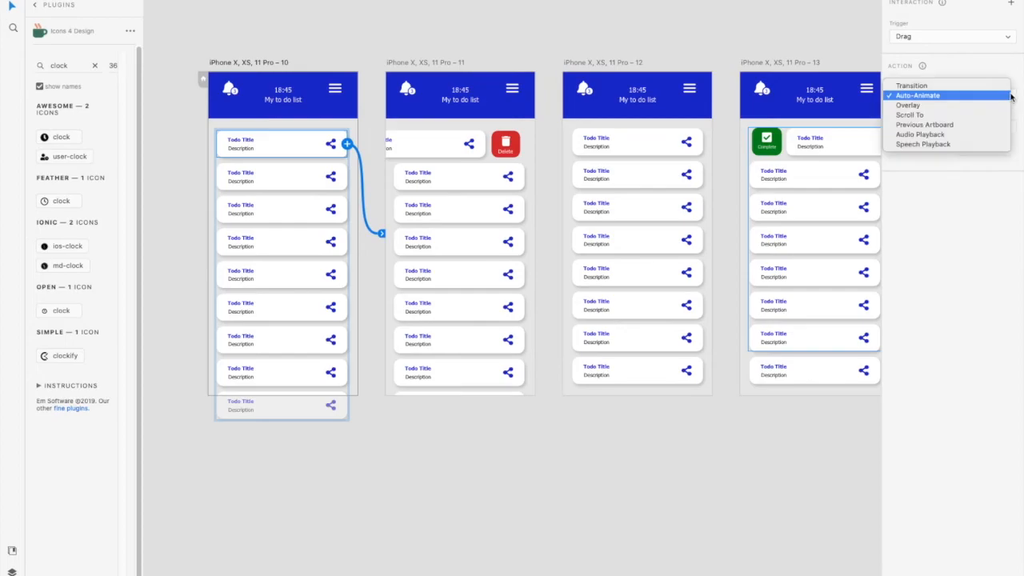
pyautogui.click(992, 180)
# - Connect the first to-do card on artboard 12 to artboard 13 with a Drag trigger and Auto-Animate
pyautogui.hscroll(3, 572, 105)
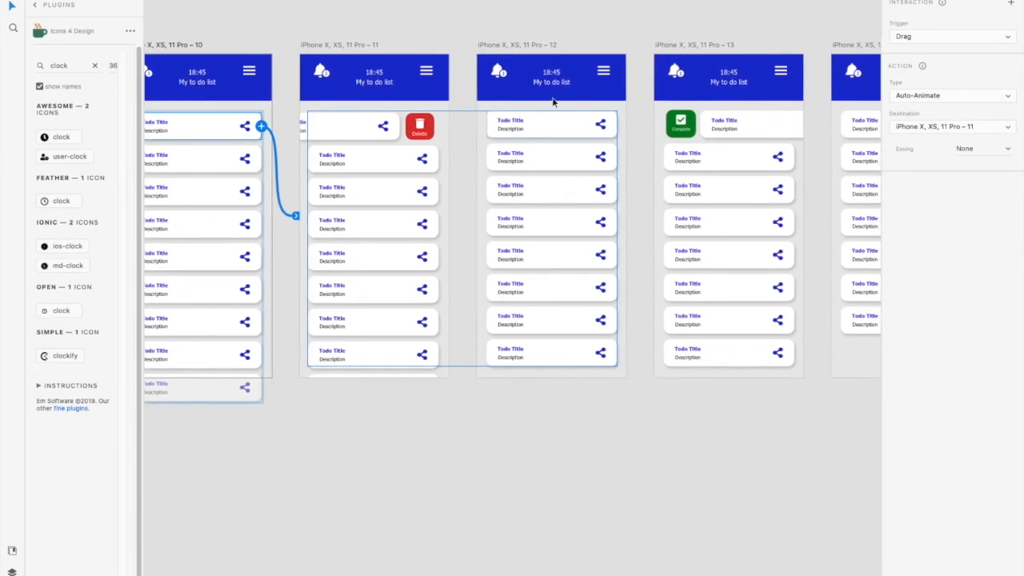
pyautogui.click(520, 44)
pyautogui.scroll(2, 558, 101)
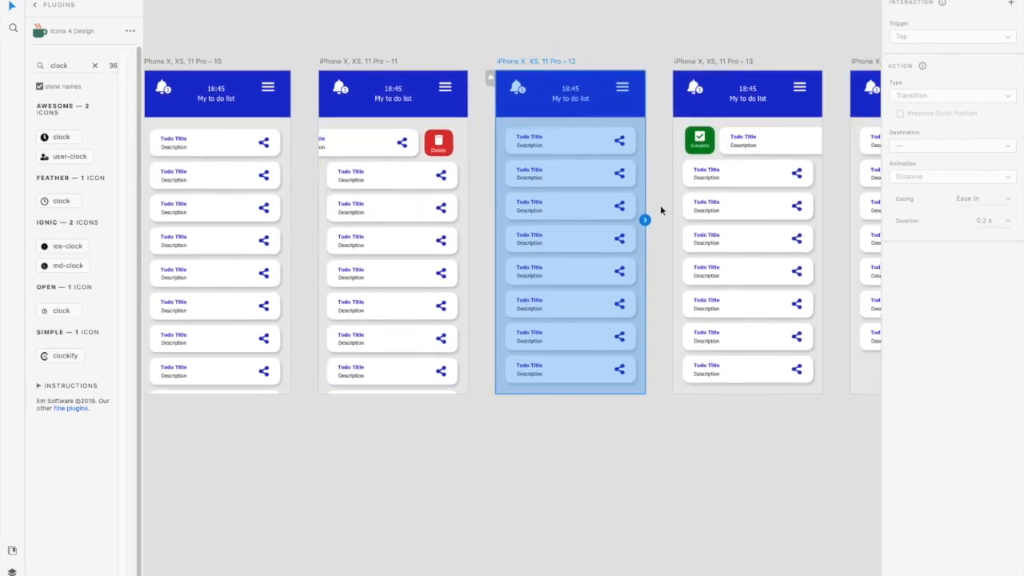
pyautogui.click(588, 141)
pyautogui.doubleClick(590, 143)
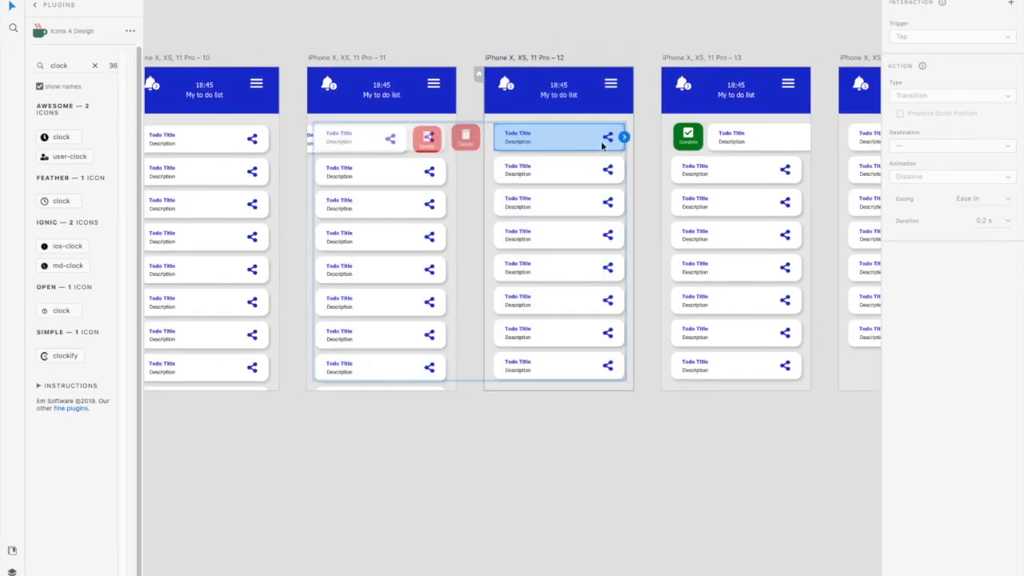
pyautogui.moveTo(624, 139); pyautogui.dragTo(715, 232)
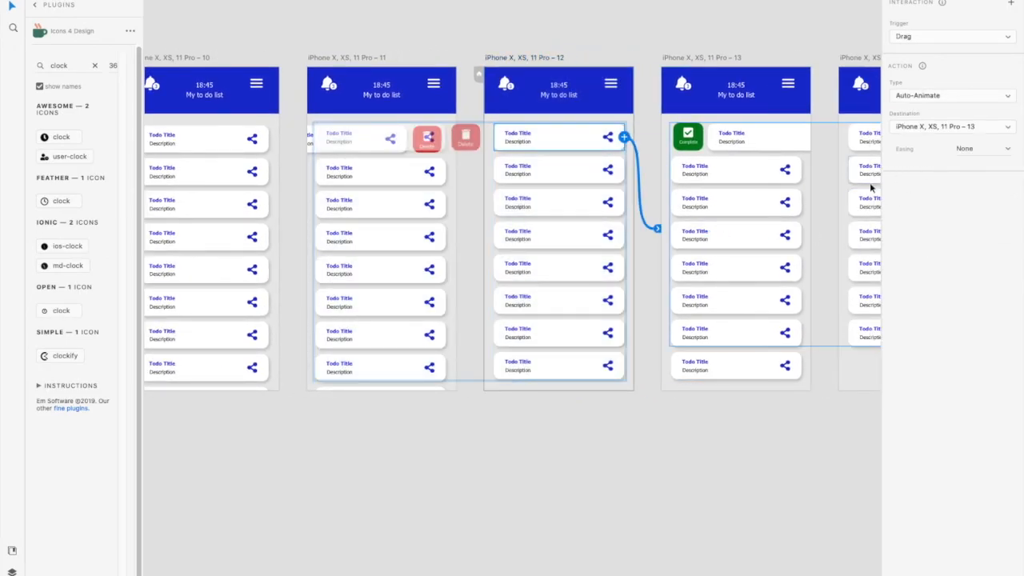
# - Connect the first to-do card on artboard 14 to artboard 15 with a Drag trigger and Auto-Animate
pyautogui.hscroll(5, 849, 187)
pyautogui.hscroll(6, 849, 187)
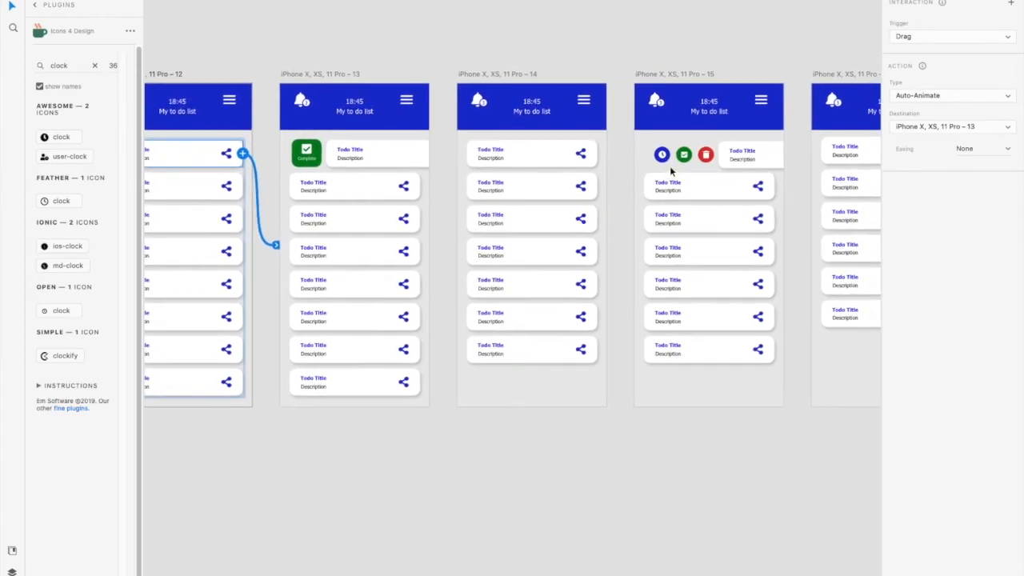
pyautogui.hscroll(2, 551, 137)
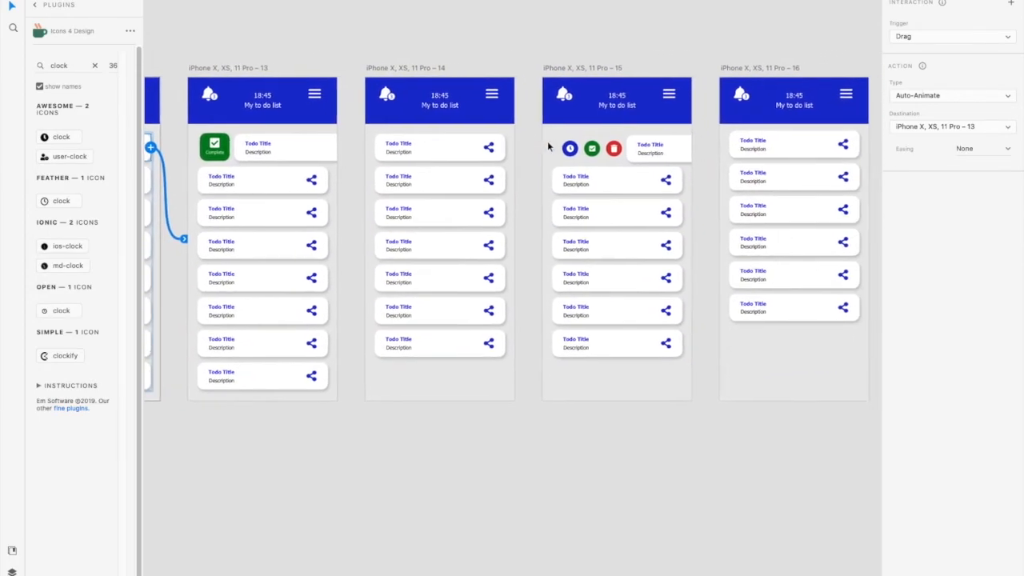
pyautogui.click(420, 50)
pyautogui.scroll(-2, 435, 52)
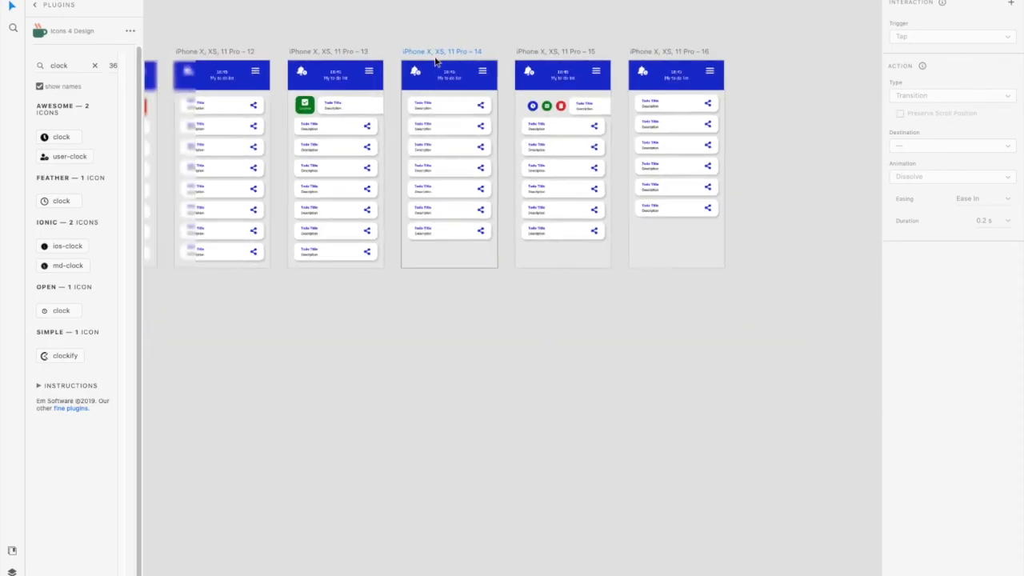
pyautogui.click(478, 106)
pyautogui.moveTo(489, 105); pyautogui.dragTo(562, 185)
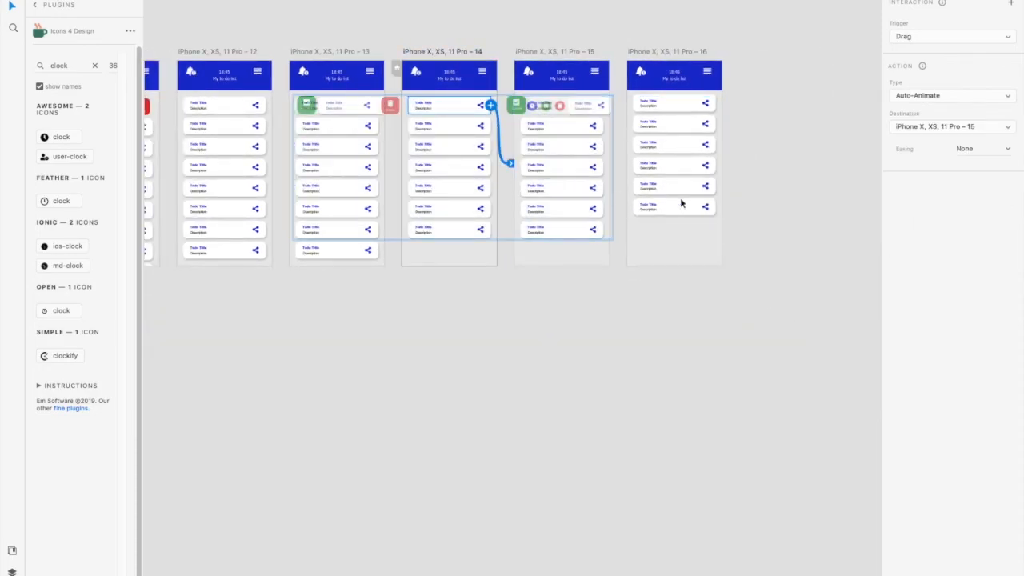
# - Connect the whole of artboard 11 to artboard 12 with a Time trigger and Auto-Animate
pyautogui.hscroll(-6, 393, 101)
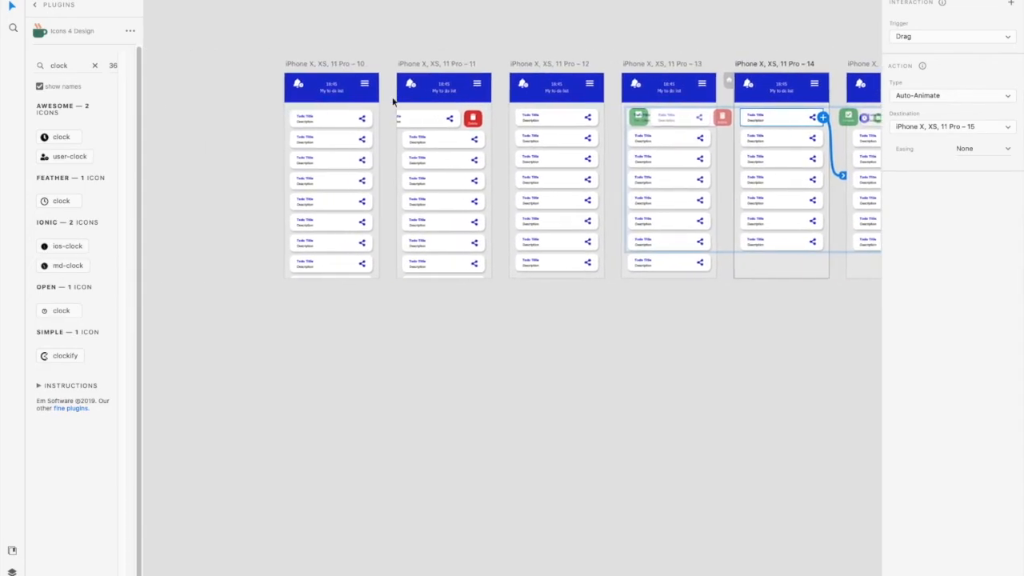
pyautogui.click(403, 95)
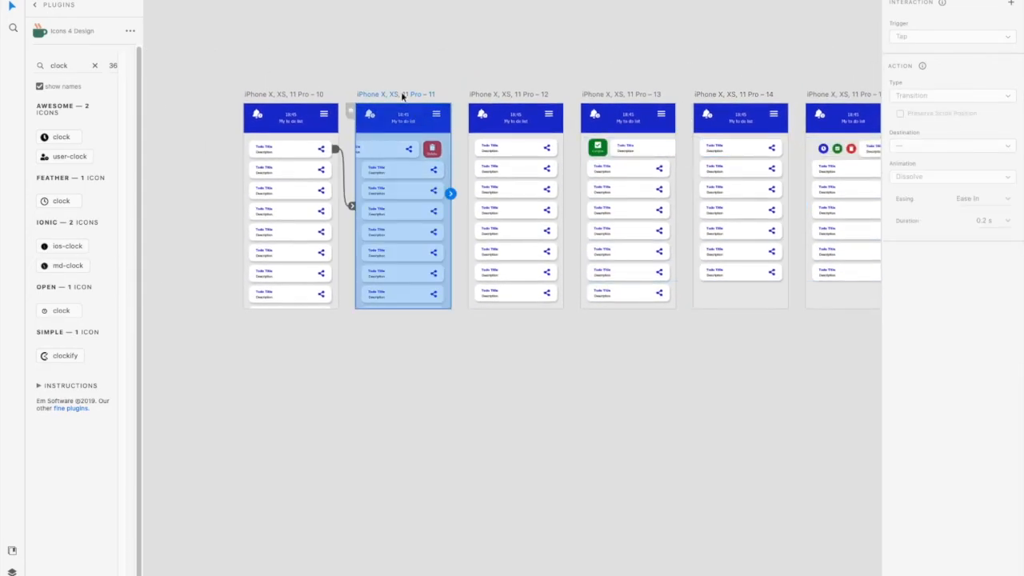
pyautogui.moveTo(451, 196); pyautogui.dragTo(470, 202)
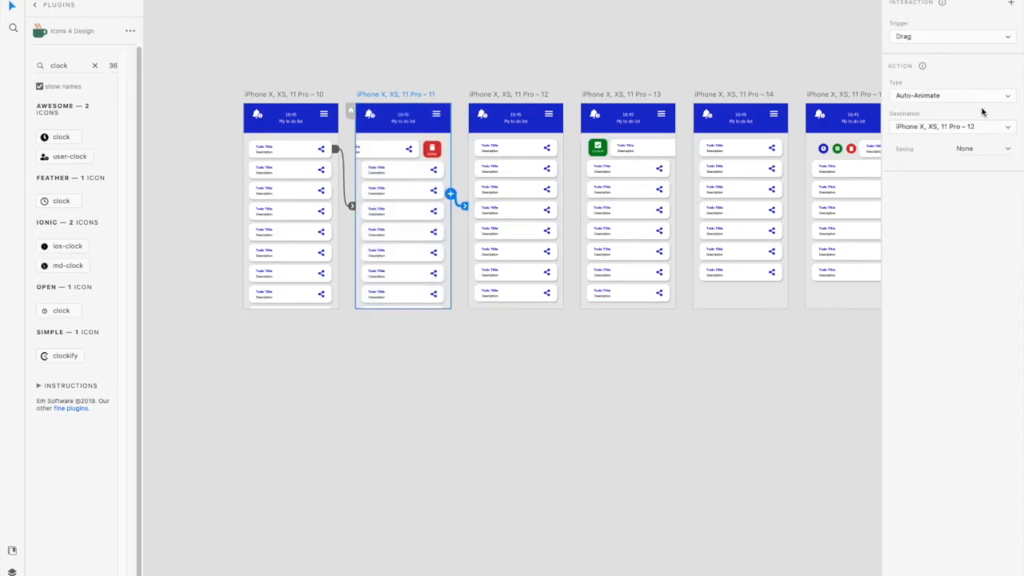
pyautogui.click(1006, 40)
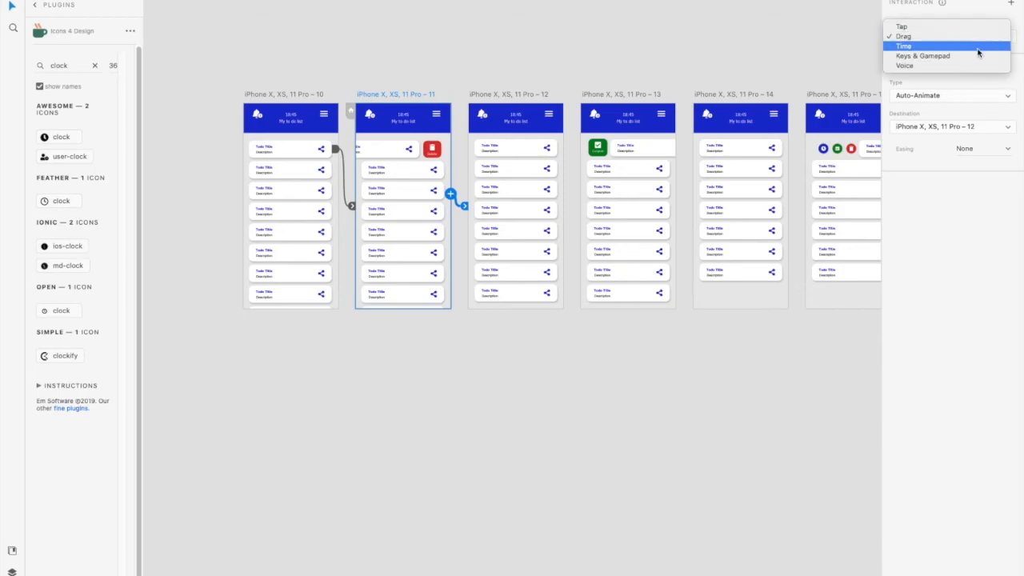
pyautogui.click(954, 48)
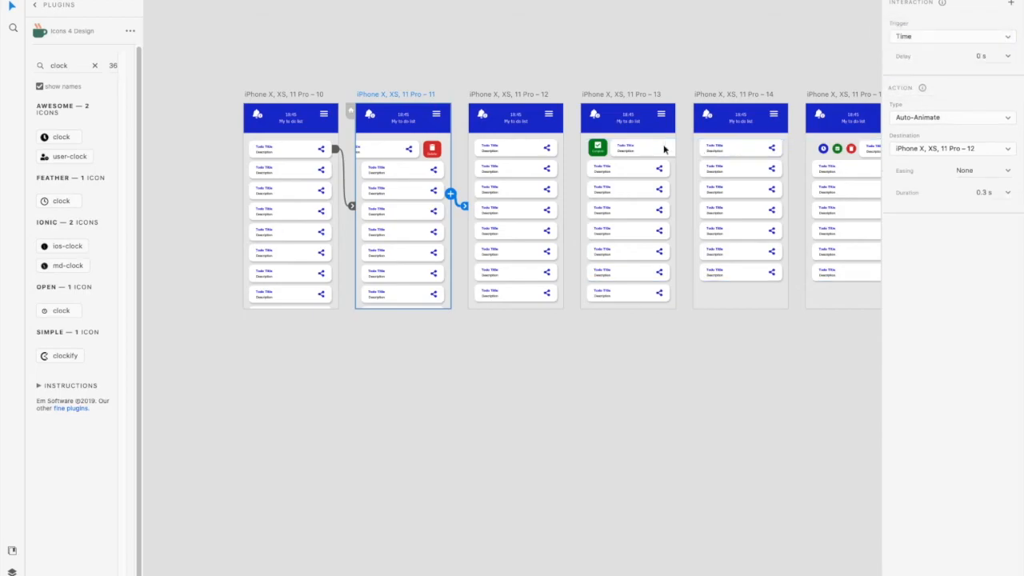
# - Connect the whole of artboard 13 to artboard 14 with a Time trigger and Auto-Animate
pyautogui.click(612, 97)
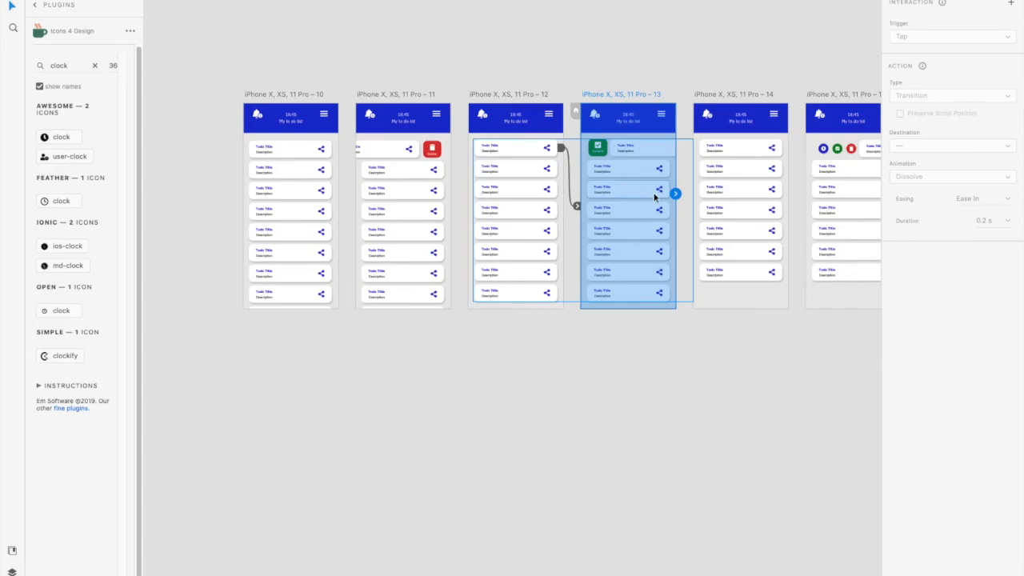
pyautogui.moveTo(676, 194); pyautogui.dragTo(703, 198)
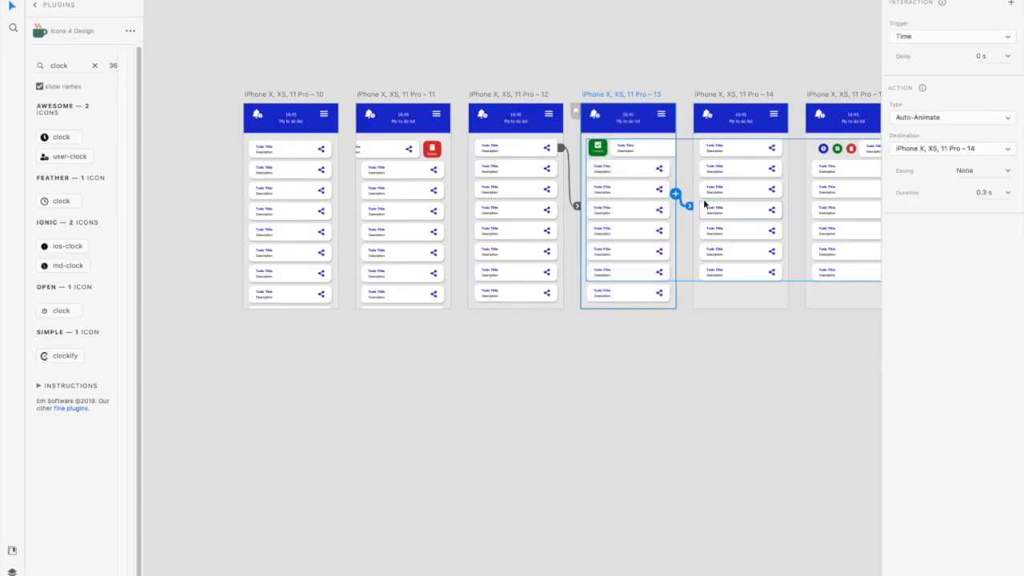
# - Connect the green check badge on artboard 15 to artboard 16 with a Tap trigger and Auto-Animate
pyautogui.hscroll(4, 705, 204)
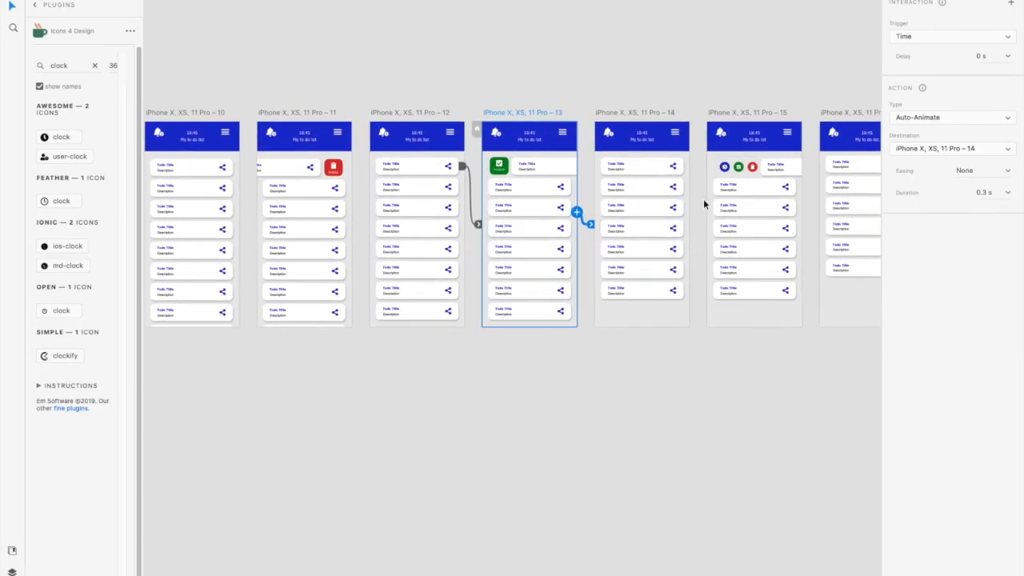
pyautogui.scroll(2, 704, 204)
pyautogui.hscroll(3, 579, 190)
pyautogui.scroll(1, 582, 180)
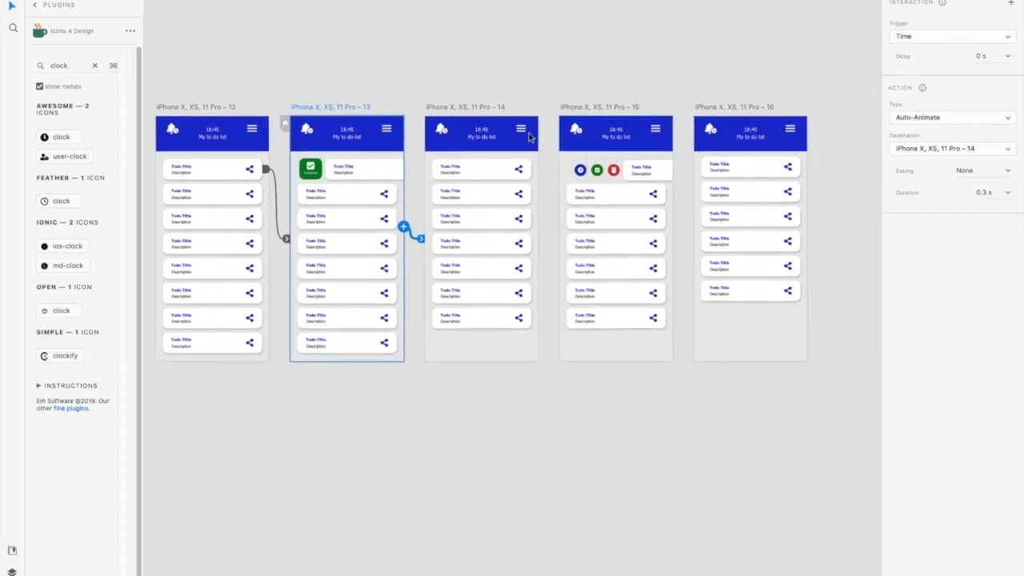
pyautogui.scroll(3, 589, 171)
pyautogui.scroll(-3, 591, 172)
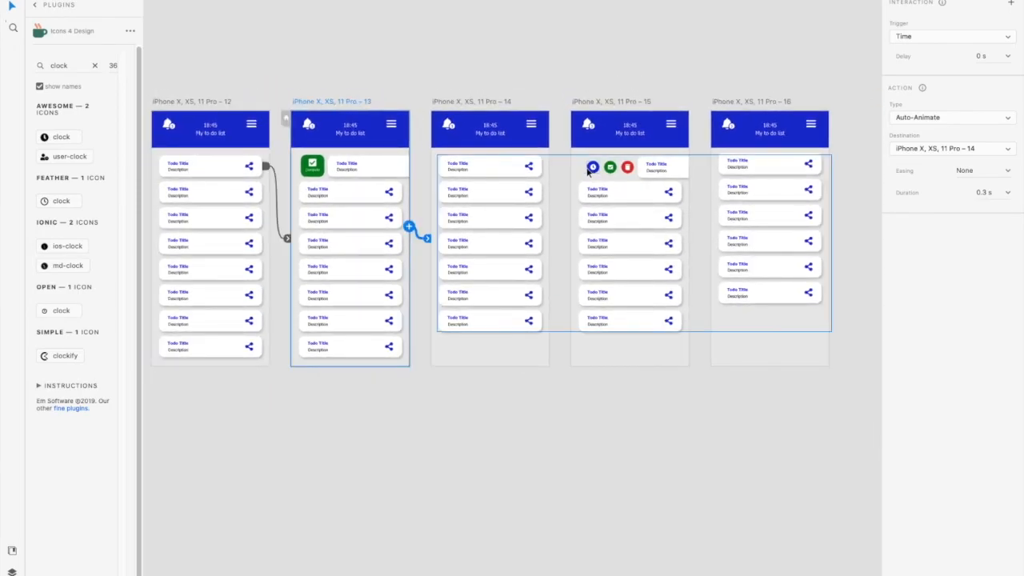
pyautogui.click(654, 170)
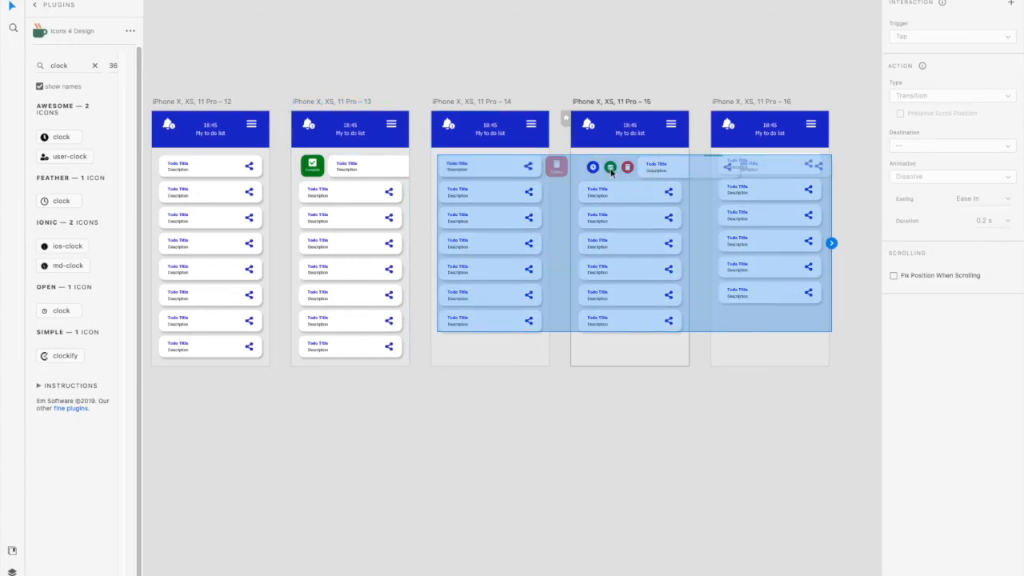
pyautogui.scroll(-1, 613, 169)
pyautogui.scroll(4, 614, 168)
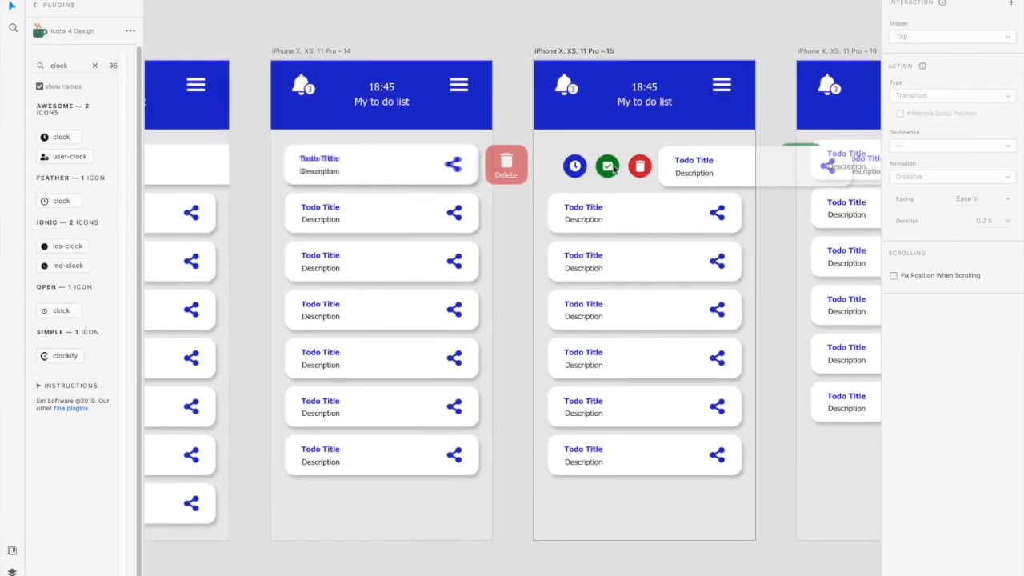
pyautogui.doubleClick(608, 167)
pyautogui.moveTo(619, 167); pyautogui.dragTo(802, 271)
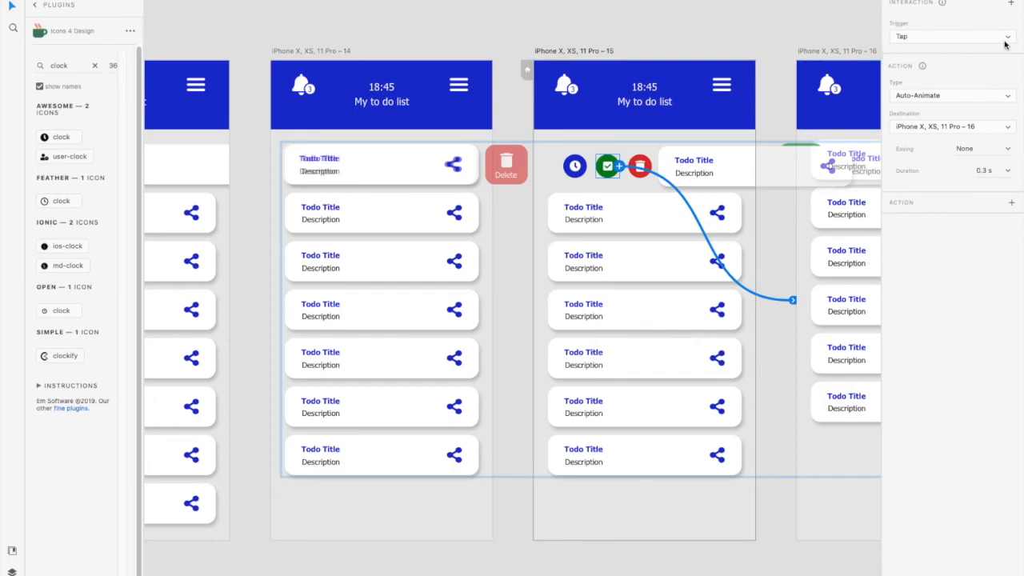
pyautogui.click(993, 96)
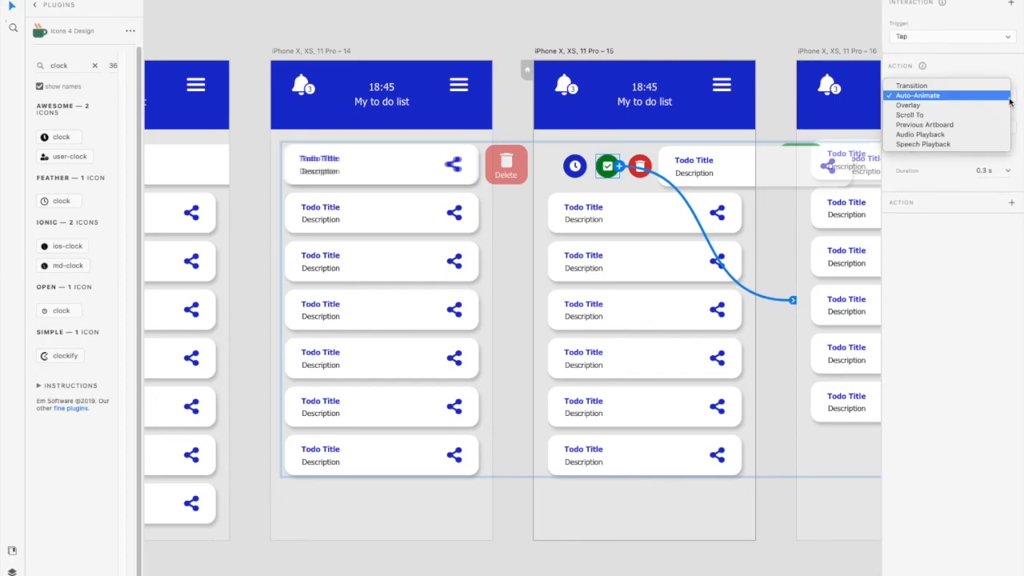
pyautogui.click(949, 96)
# - Connect the shifted first to-do card on artboard 15 back to artboard 14 with a Drag trigger and Auto-Animate
pyautogui.click(739, 164)
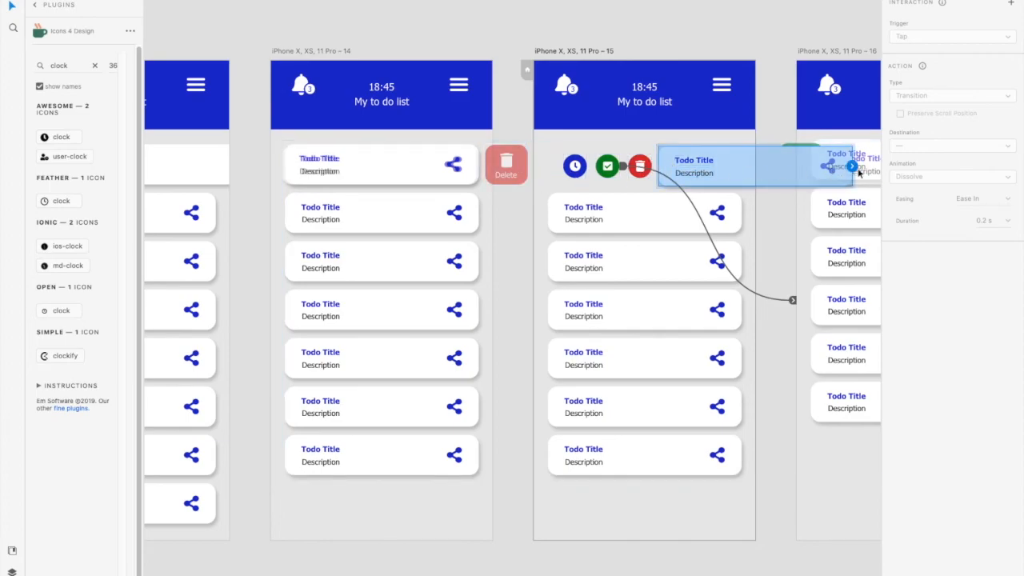
pyautogui.moveTo(832, 174); pyautogui.dragTo(488, 290)
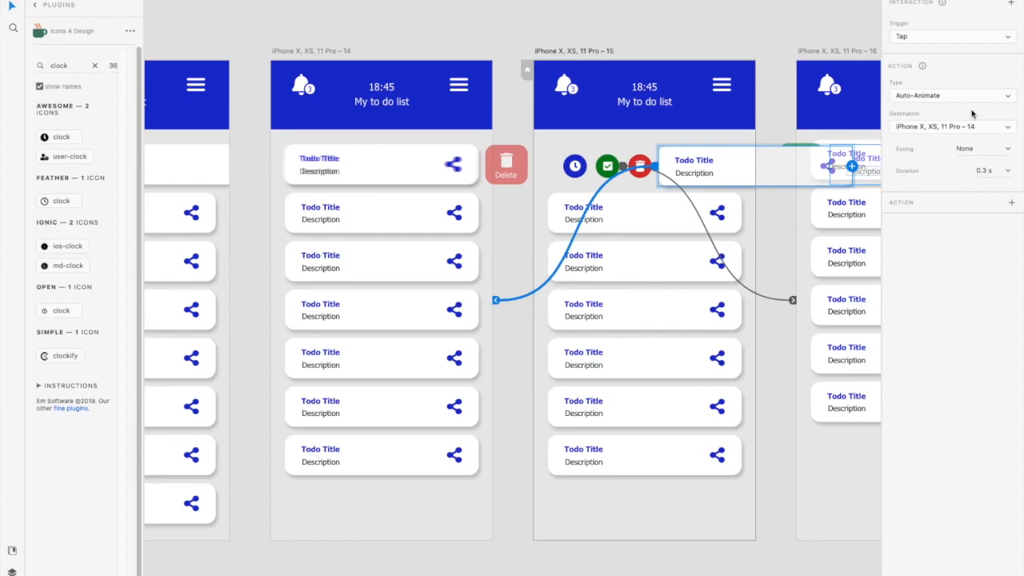
pyautogui.click(1000, 37)
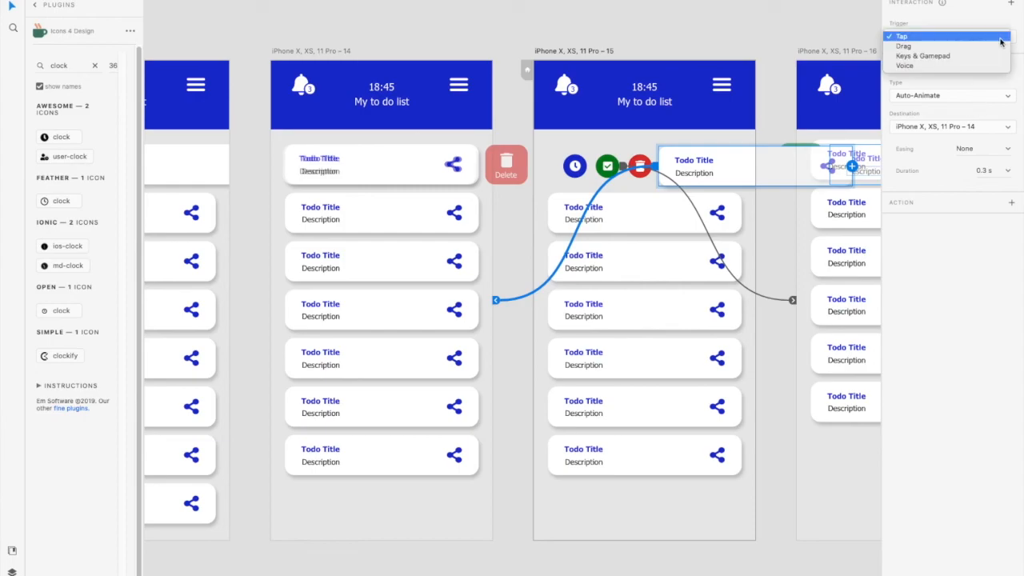
pyautogui.click(954, 46)
pyautogui.click(616, 37)
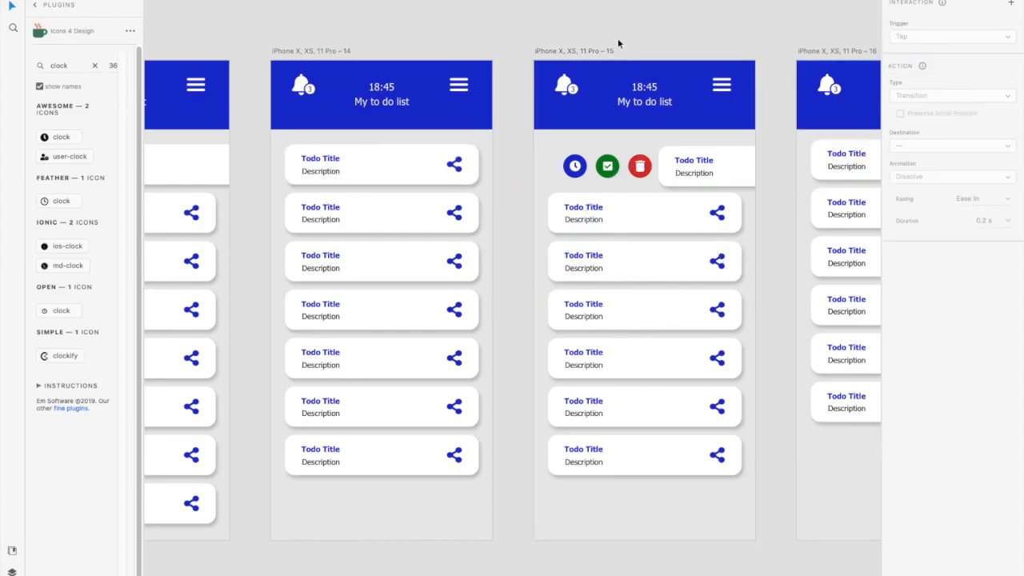
# - Preview the prototype from artboard 10, swiping the first card through each state and tapping the green check badge
pyautogui.scroll(-10, 618, 38)
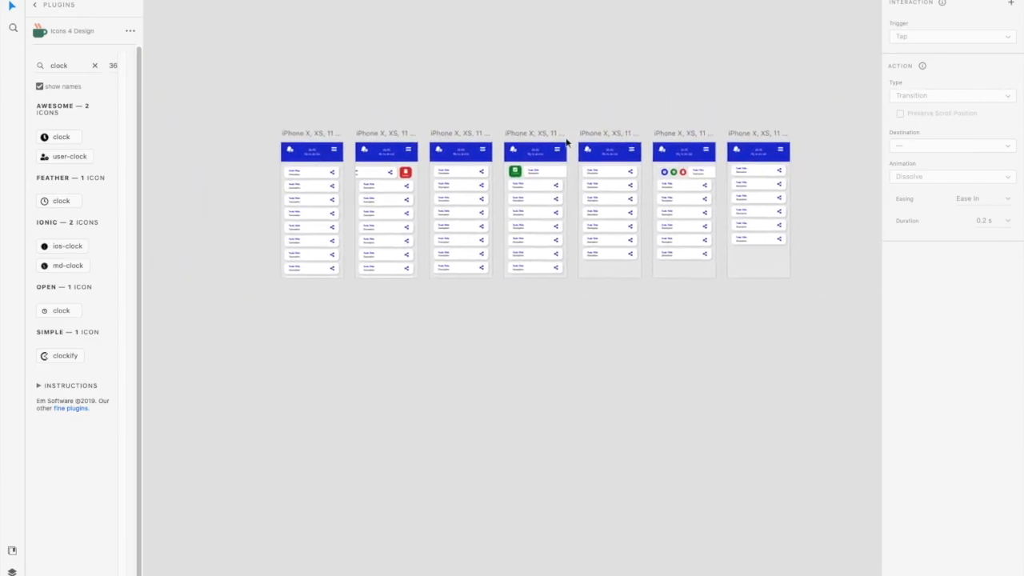
pyautogui.scroll(-1, 571, 140)
pyautogui.click(328, 129)
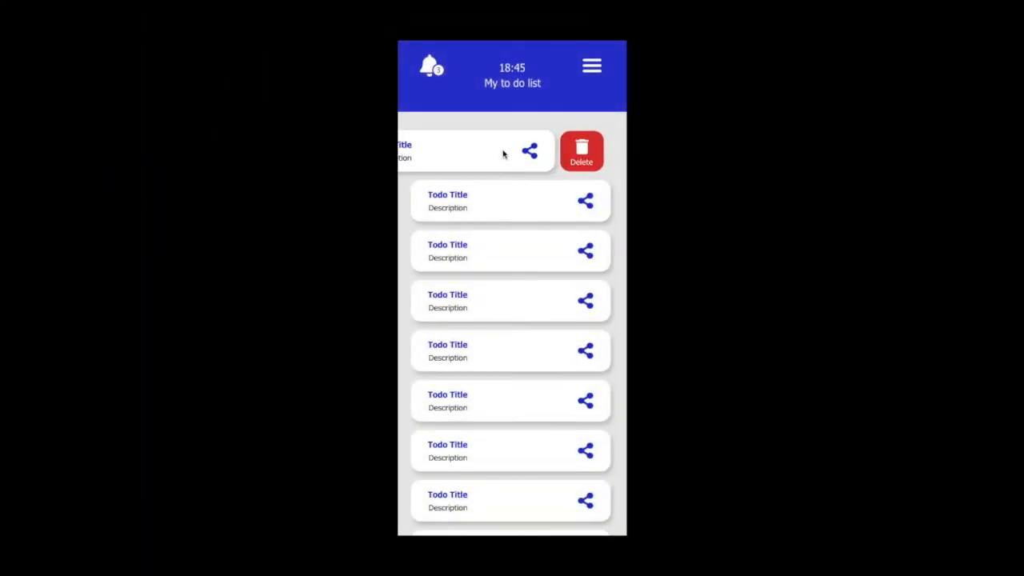
pyautogui.moveTo(502, 153); pyautogui.dragTo(565, 155)
pyautogui.moveTo(503, 152); pyautogui.dragTo(548, 154)
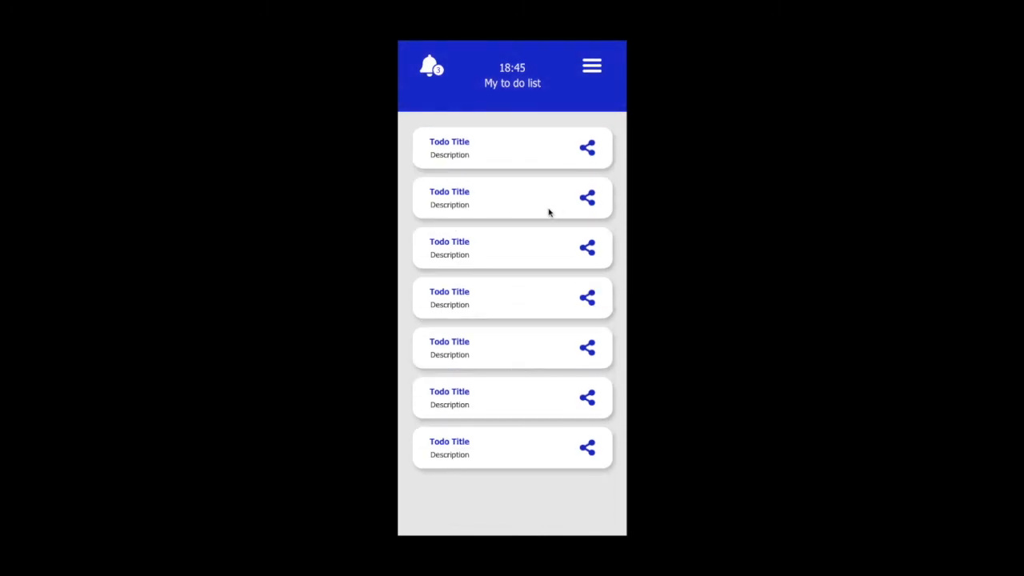
pyautogui.moveTo(482, 153); pyautogui.dragTo(578, 155)
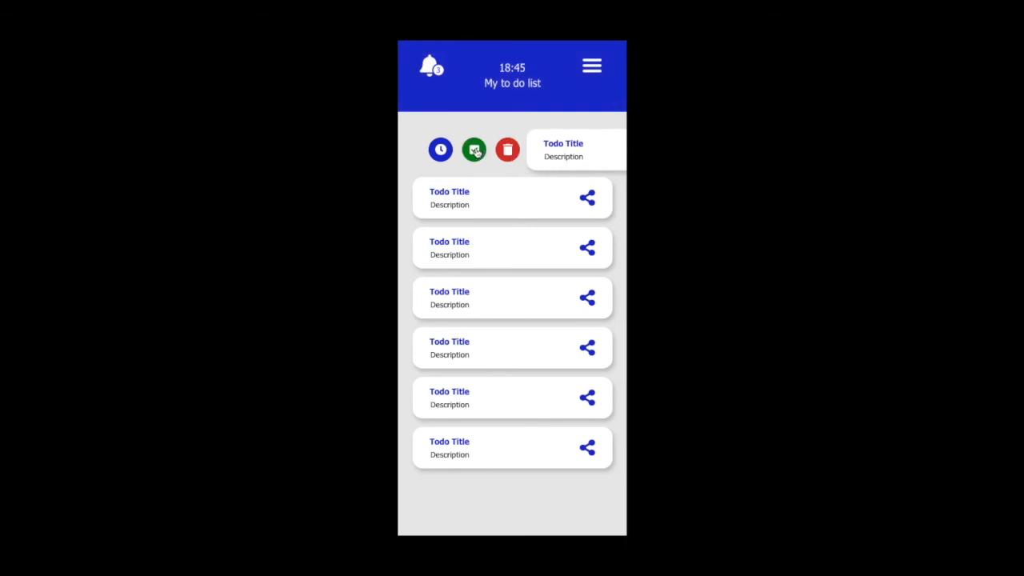
pyautogui.click(474, 152)
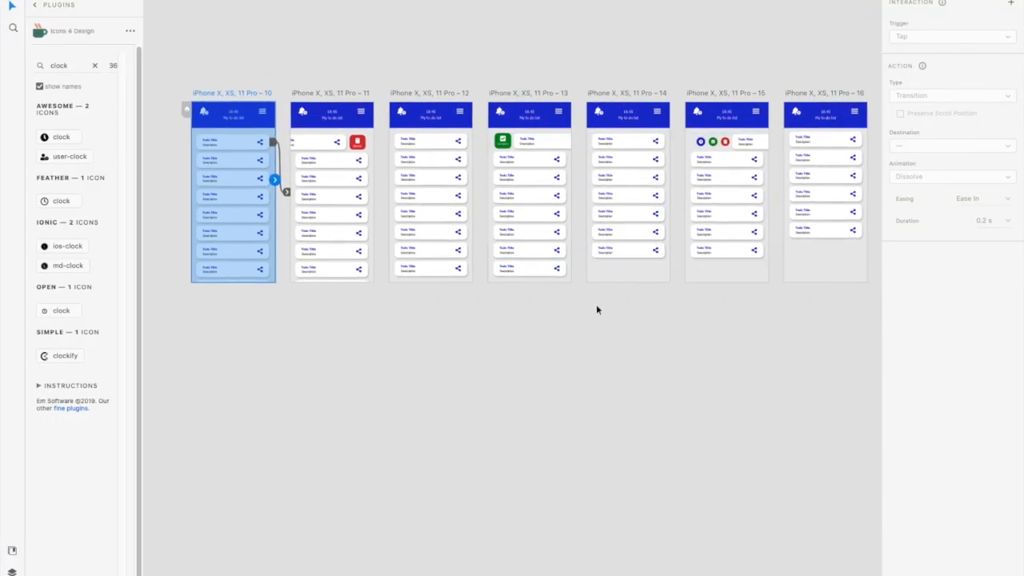
pyautogui.scroll(-1, 596, 306)
pyautogui.hscroll(1, 596, 305)
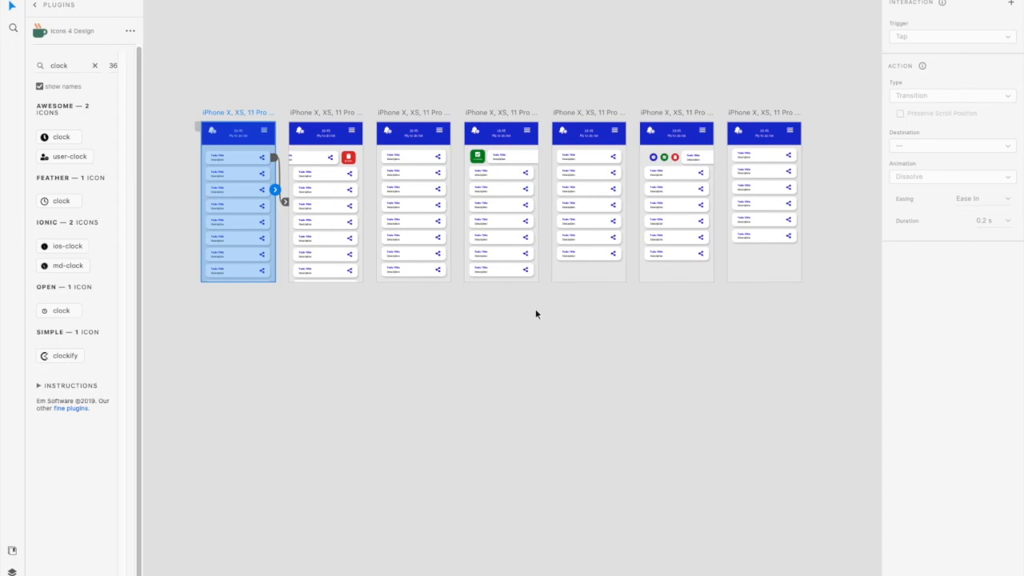
pyautogui.hscroll(-1, 545, 308)
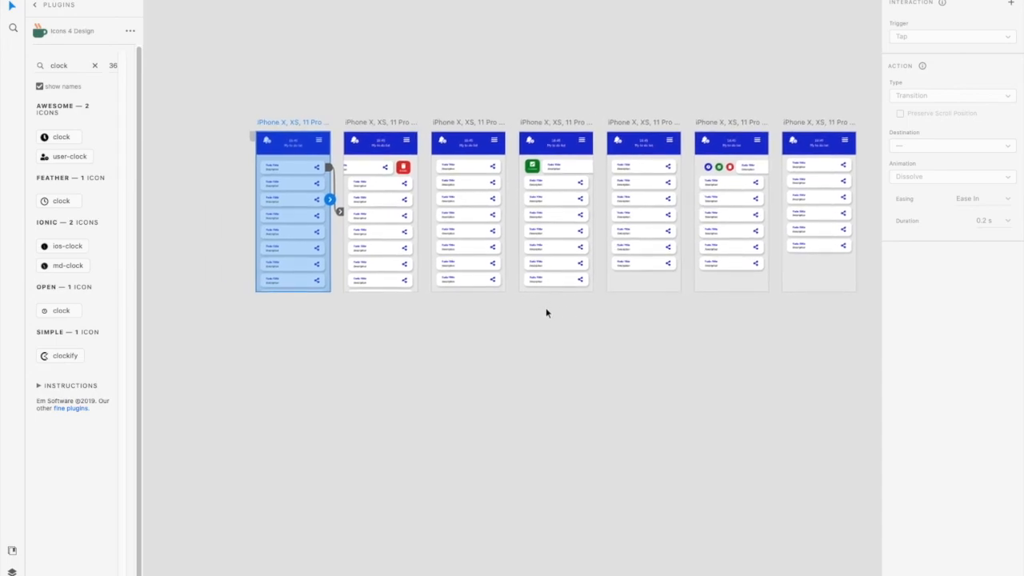